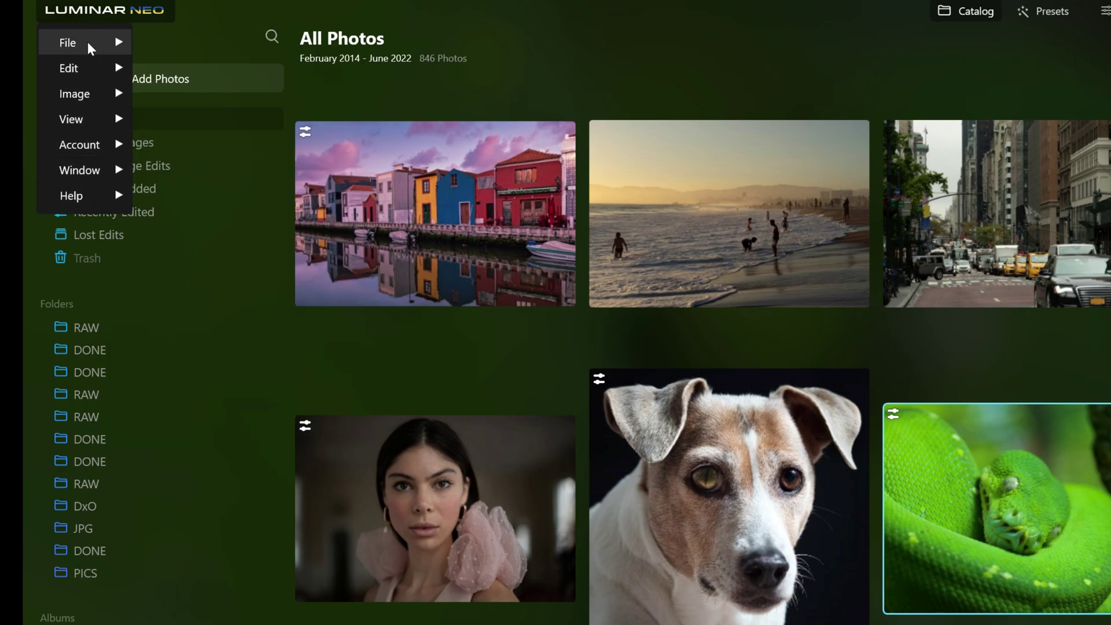
# Reveal the catalog's location in Explorer via File > Catalog > Show in Explorer, then reopen File.
pyautogui.moveTo(88, 41)
pyautogui.moveTo(203, 36)
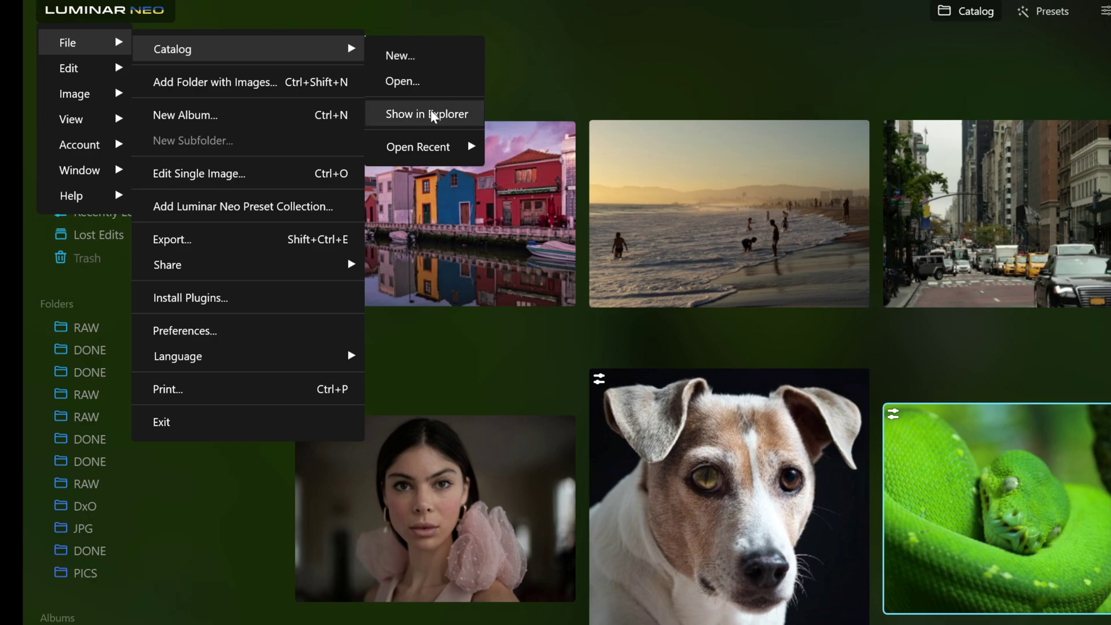
pyautogui.click(414, 117)
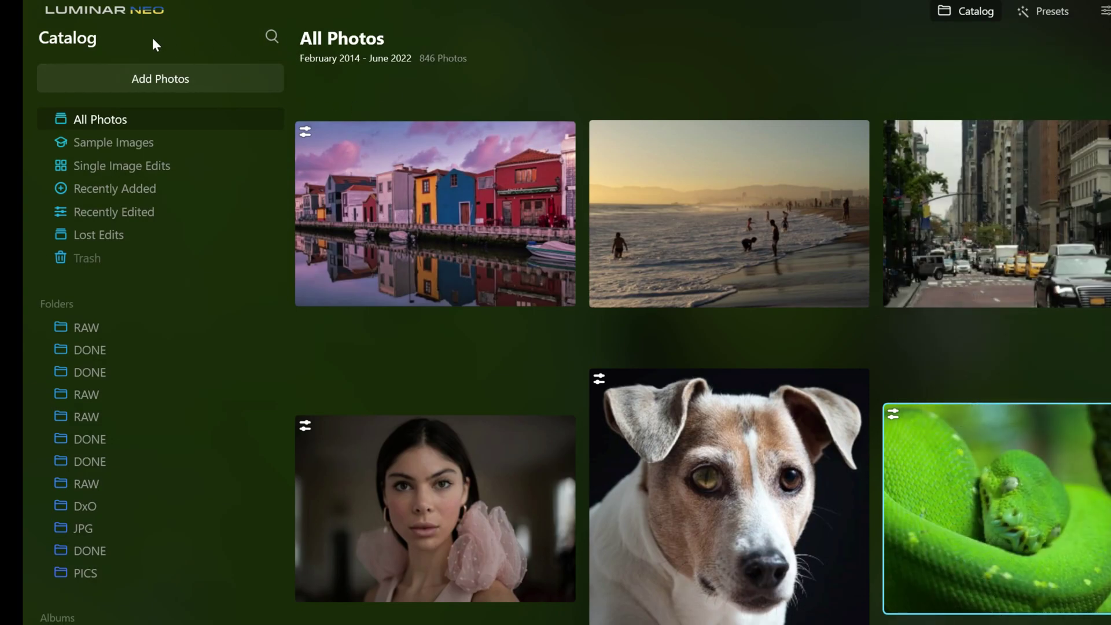
pyautogui.click(106, 9)
pyautogui.moveTo(101, 41)
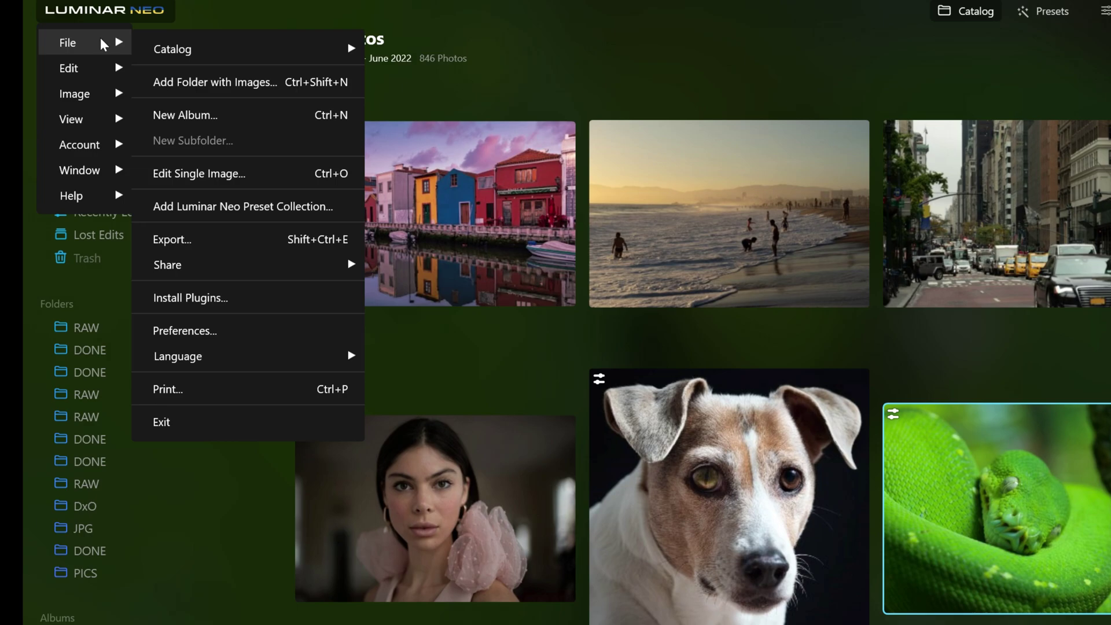
# Start a new catalog named 'Cata', then cancel the Save As dialog without saving.
pyautogui.moveTo(258, 47)
pyautogui.click(425, 58)
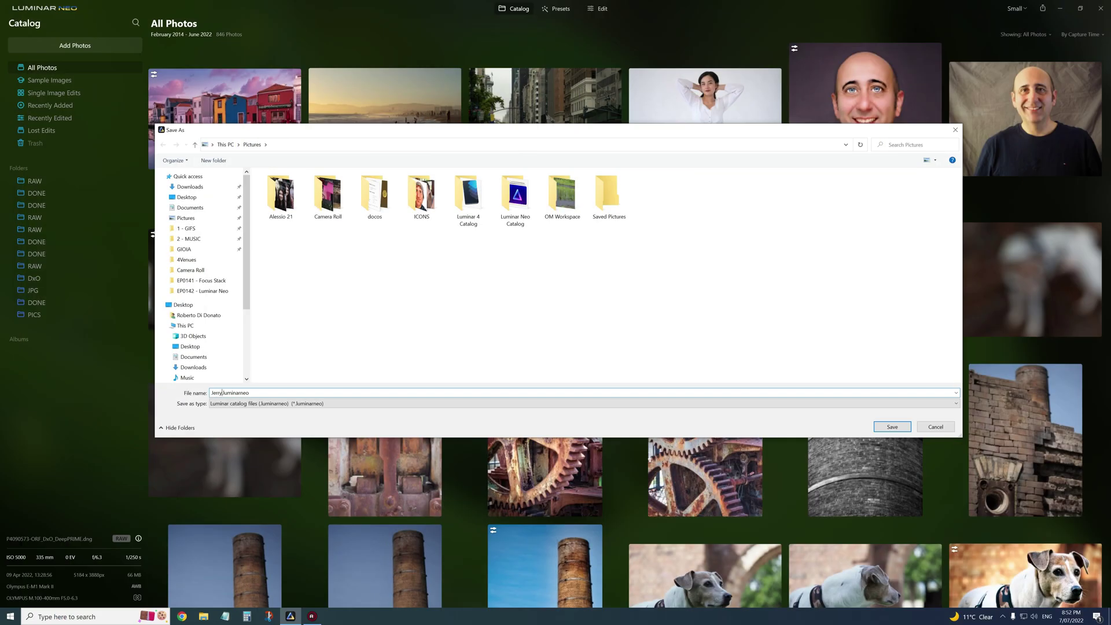
pyautogui.write('Cata')
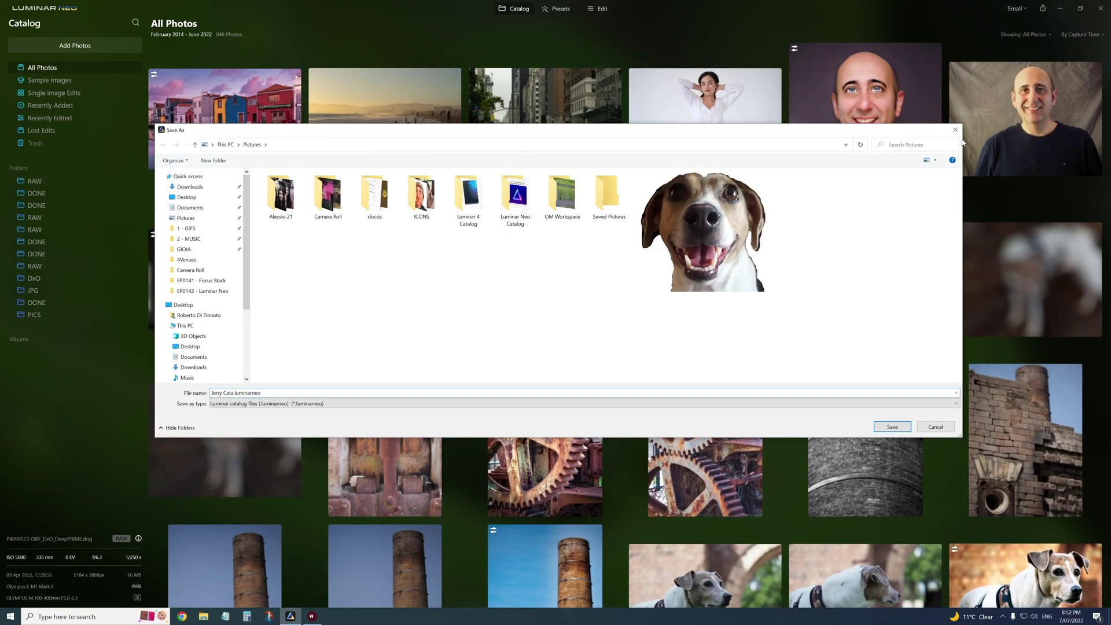
pyautogui.click(955, 131)
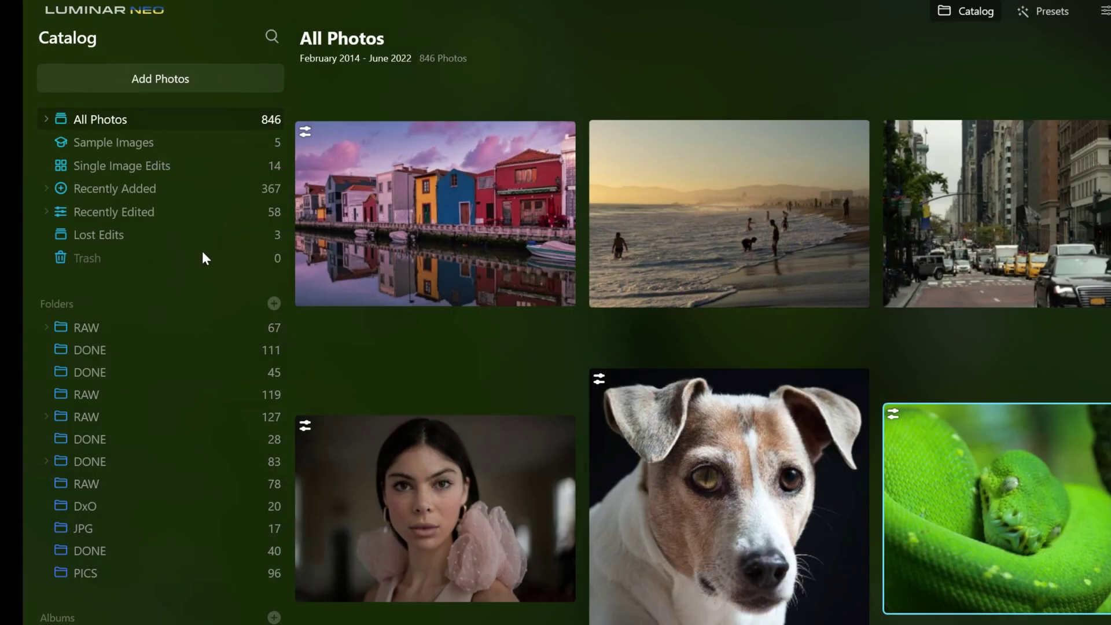
# Drill into All Photos > 2022 > June and show the photos from 2 Jun, Thursday.
pyautogui.click(46, 120)
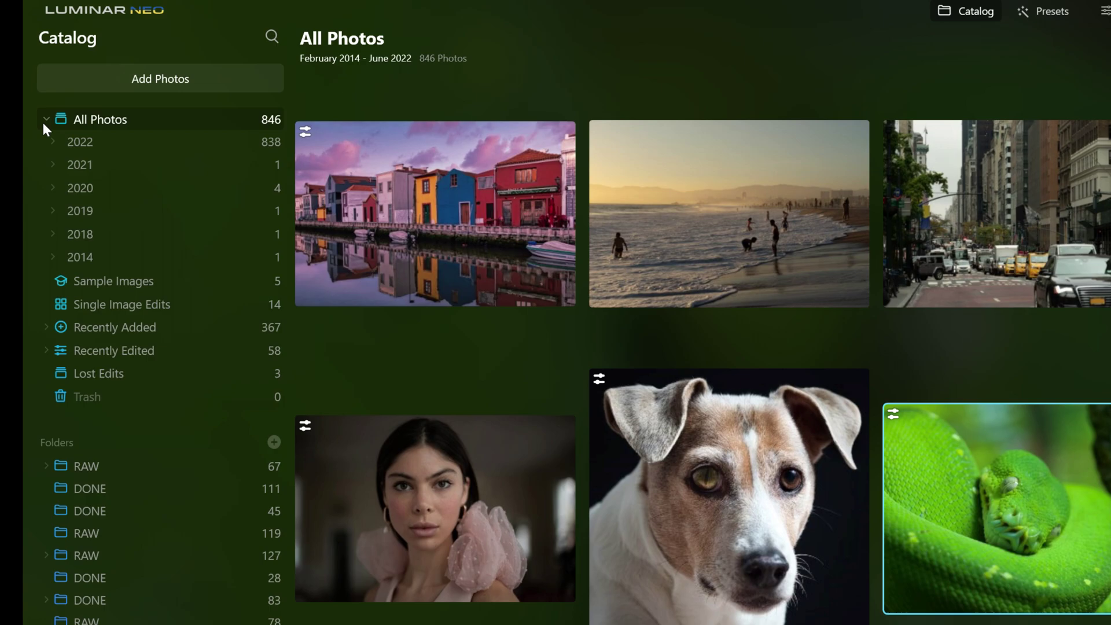
pyautogui.click(54, 142)
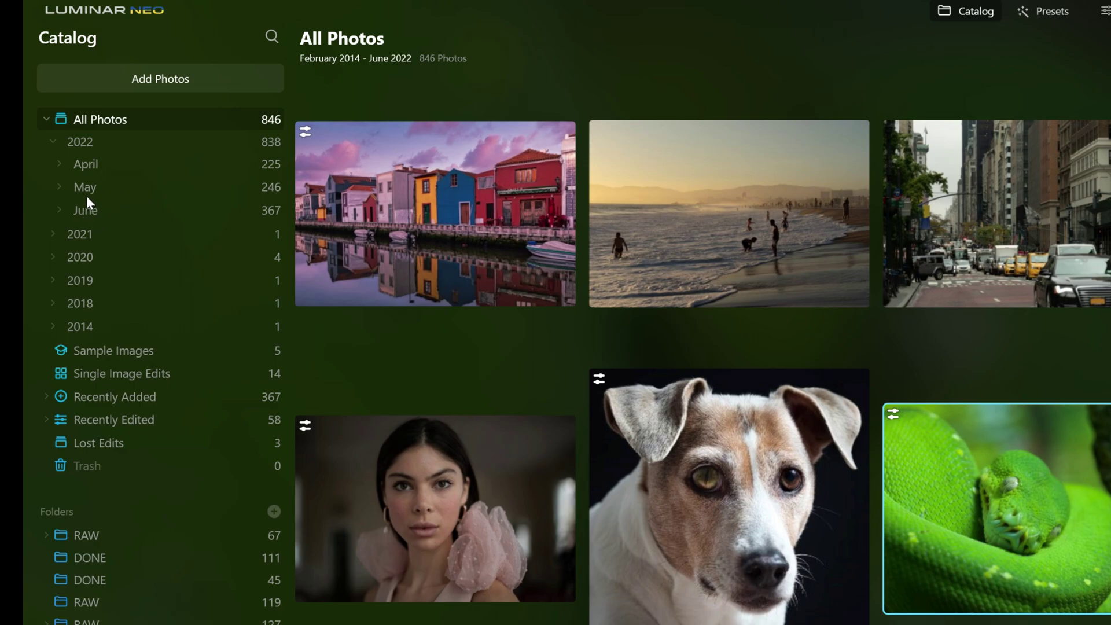
pyautogui.click(58, 210)
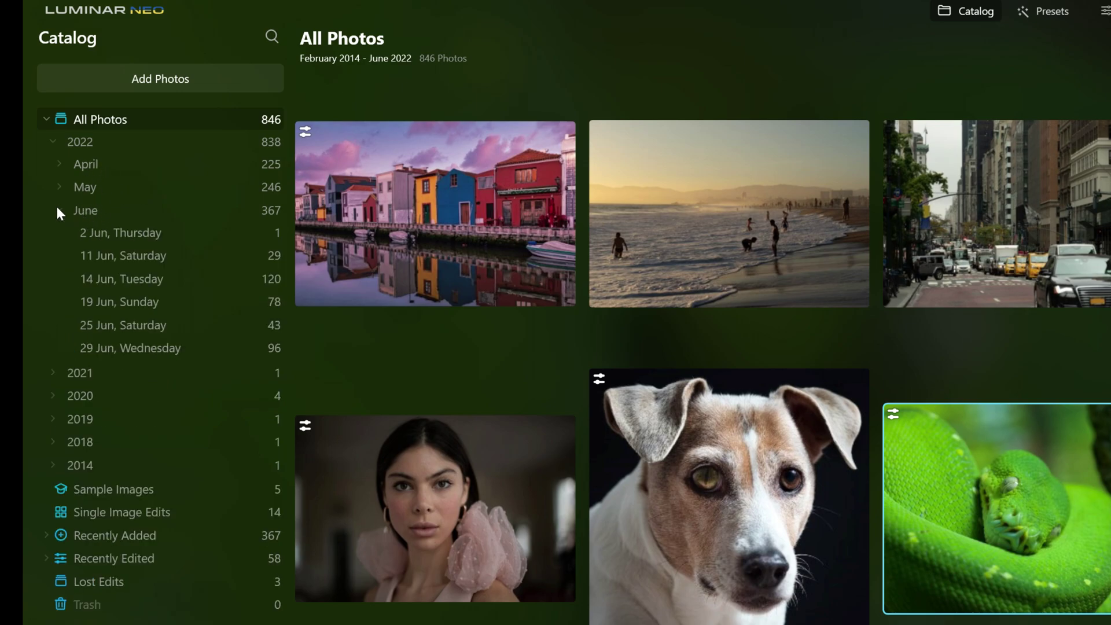
pyautogui.click(135, 232)
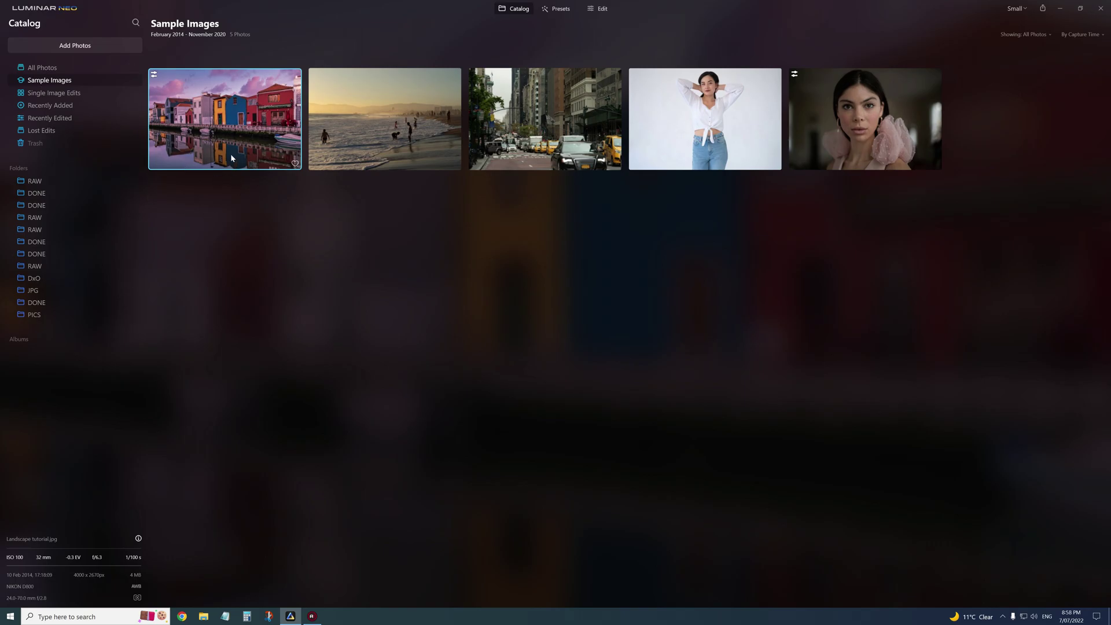
# Reveal the first sample photo in Explorer, then browse the collections and the RAW, DONE and PICS folders.
pyautogui.rightClick(226, 119)
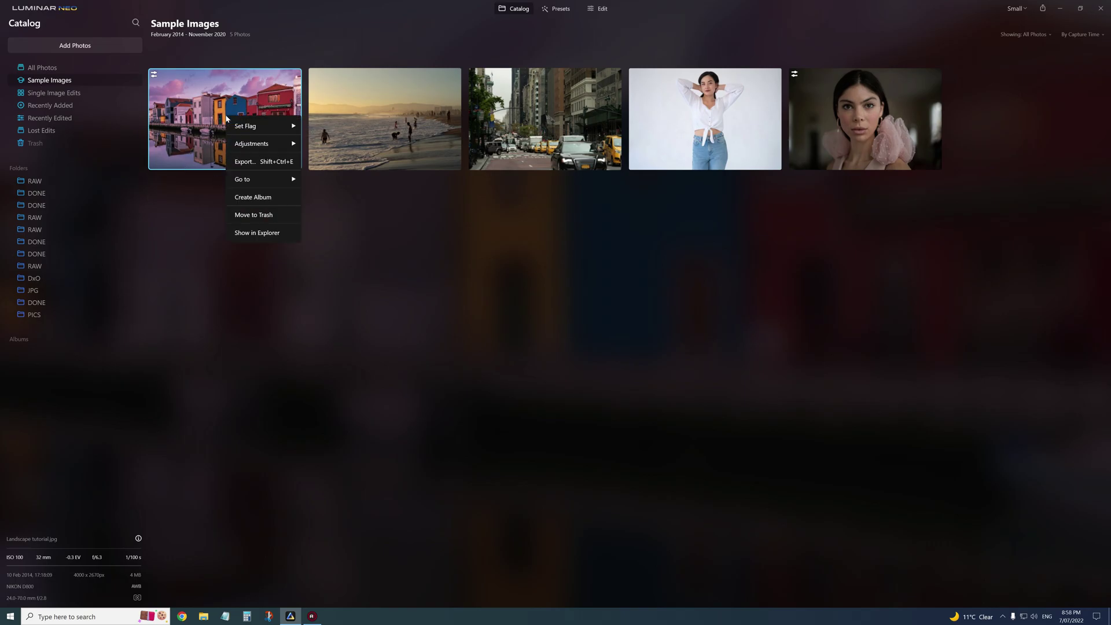
pyautogui.click(262, 234)
pyautogui.click(62, 93)
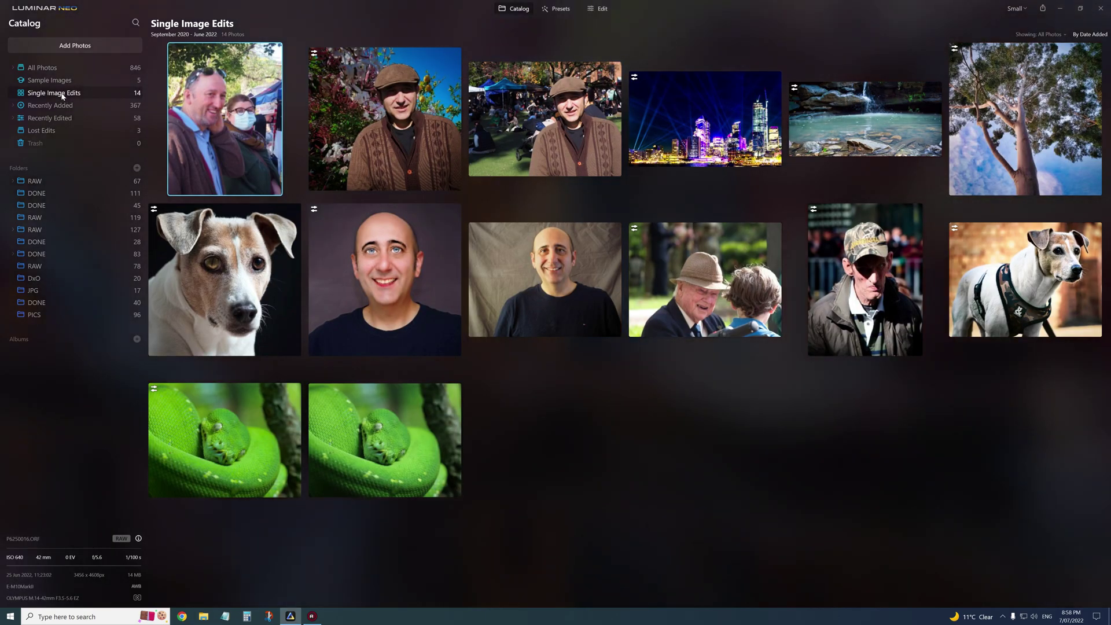
pyautogui.click(49, 107)
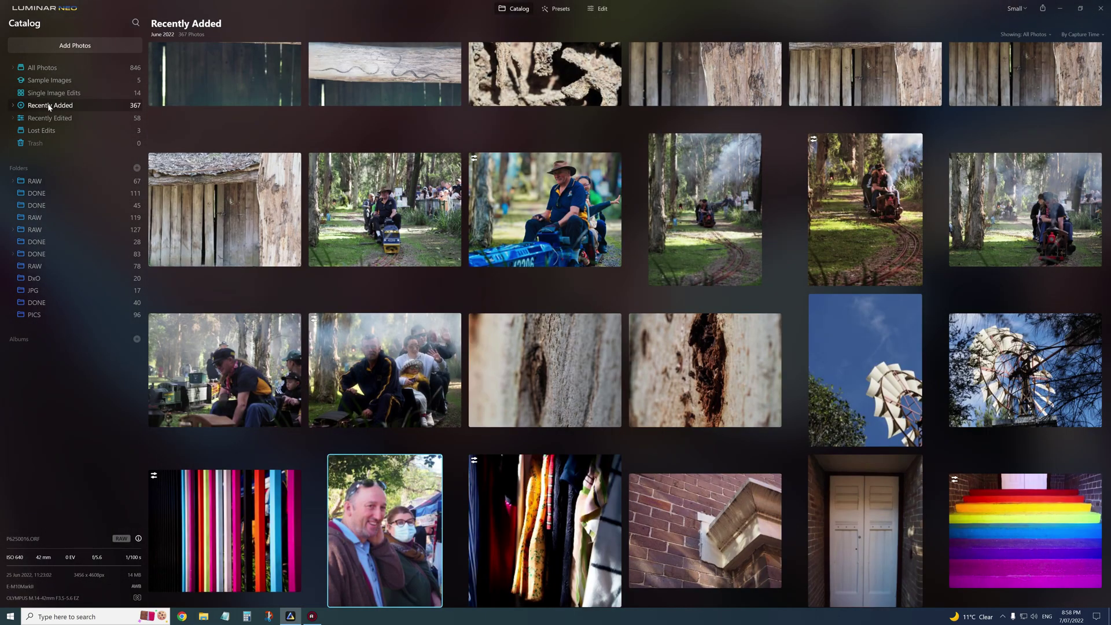
pyautogui.click(45, 119)
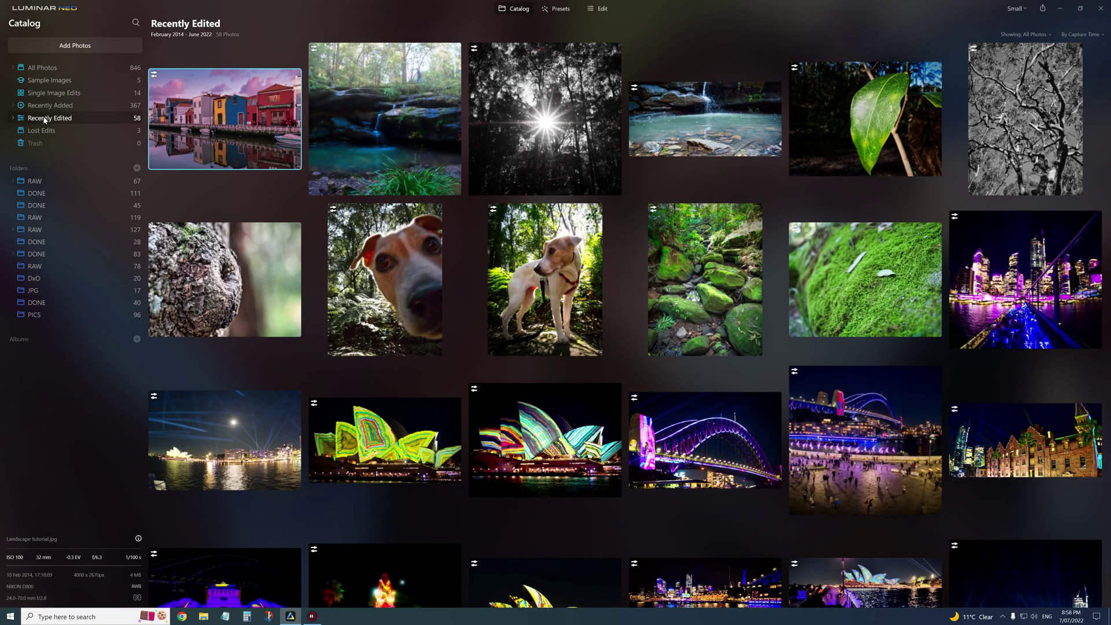
pyautogui.click(42, 130)
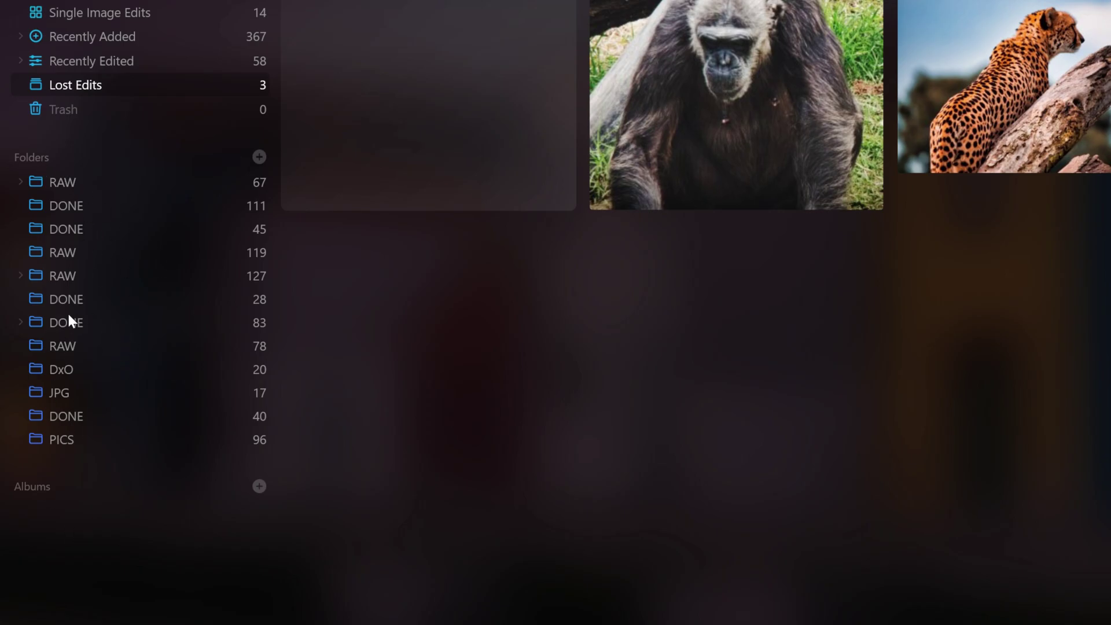
pyautogui.click(57, 181)
pyautogui.click(59, 209)
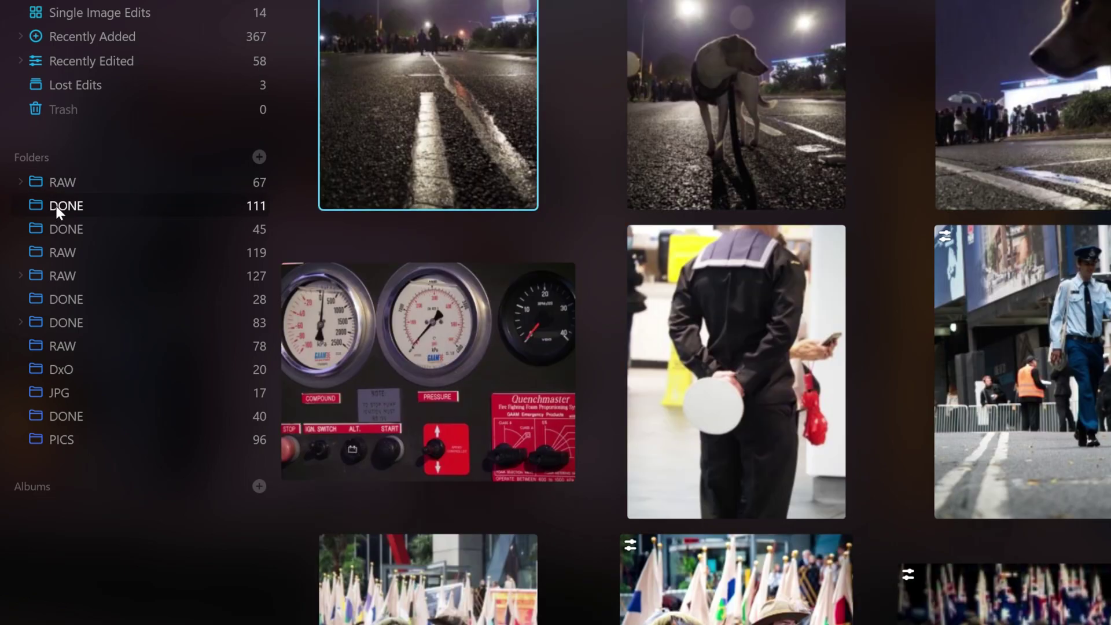
pyautogui.click(70, 440)
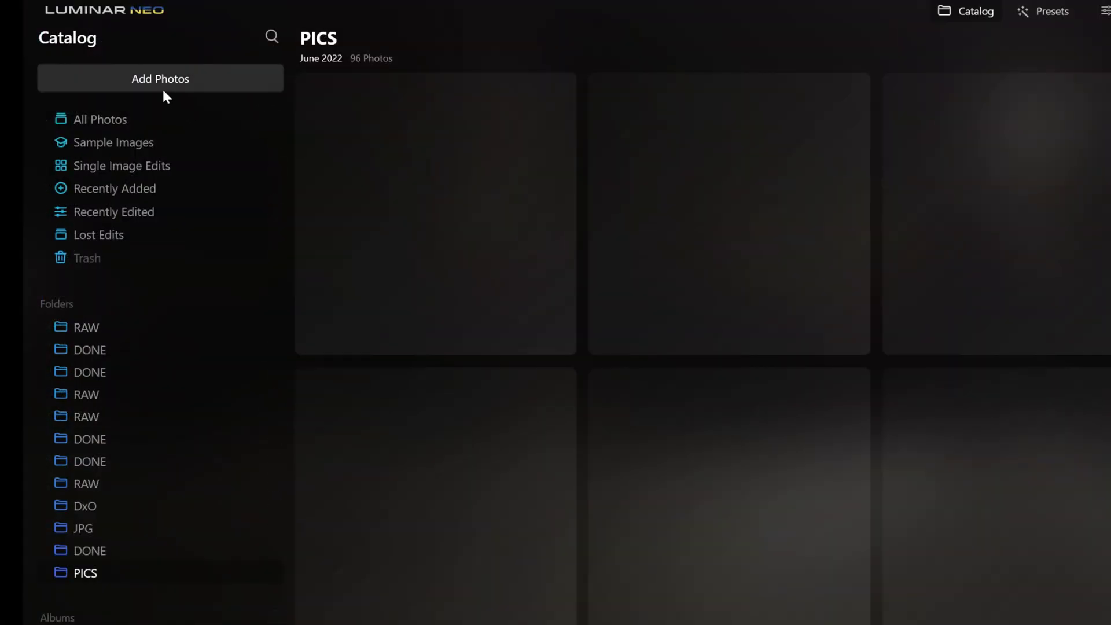
# Add the dog photo as a single image, then return to the Catalog grid.
pyautogui.click(152, 76)
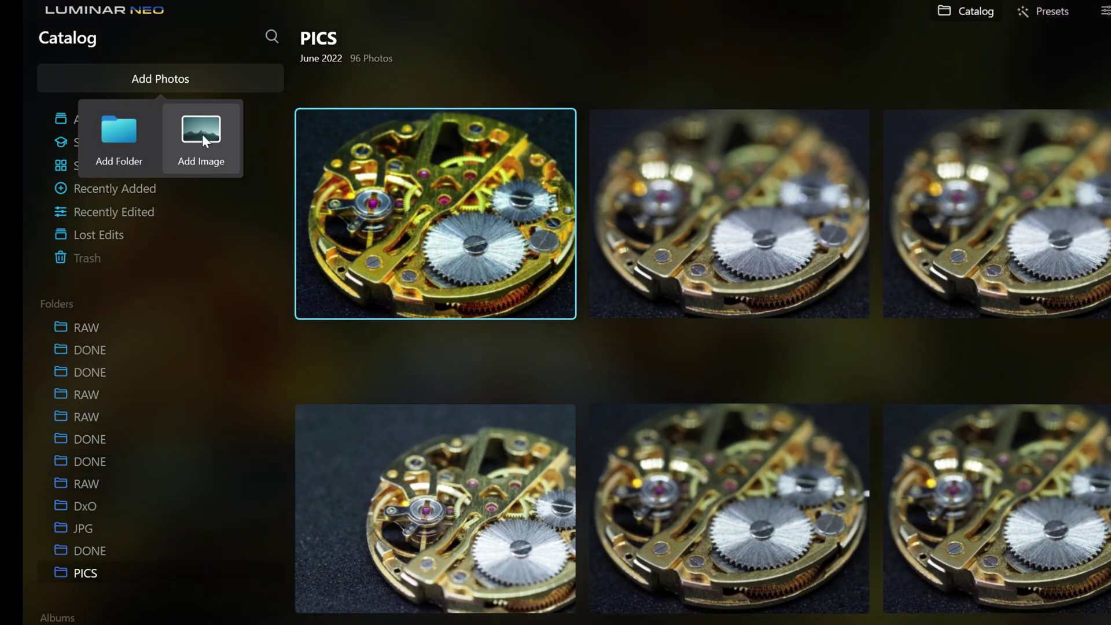
pyautogui.click(203, 134)
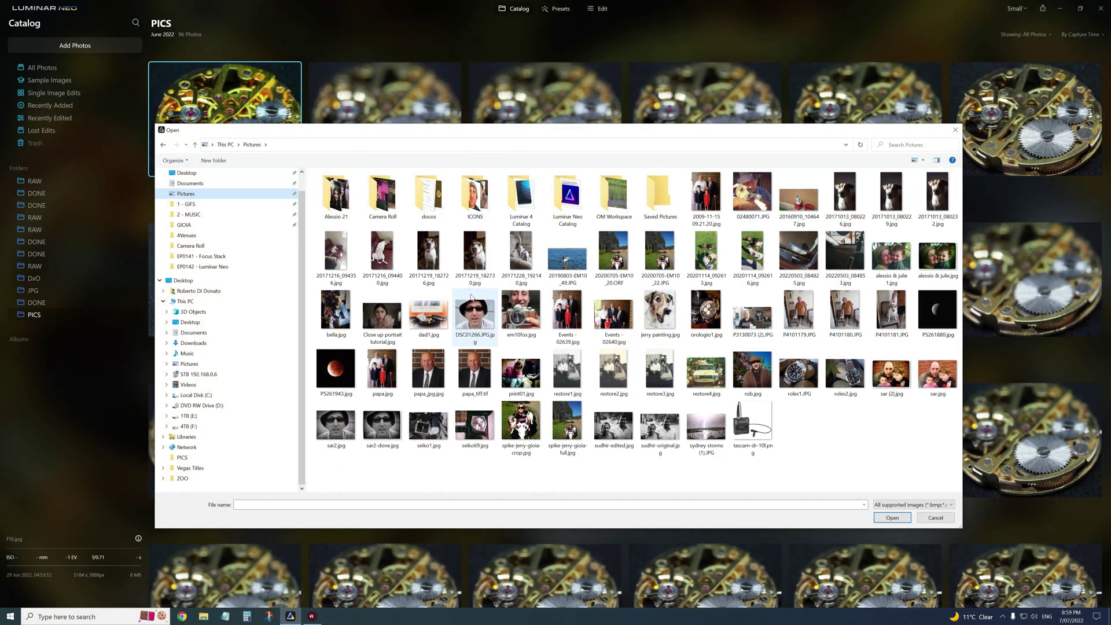
pyautogui.doubleClick(429, 256)
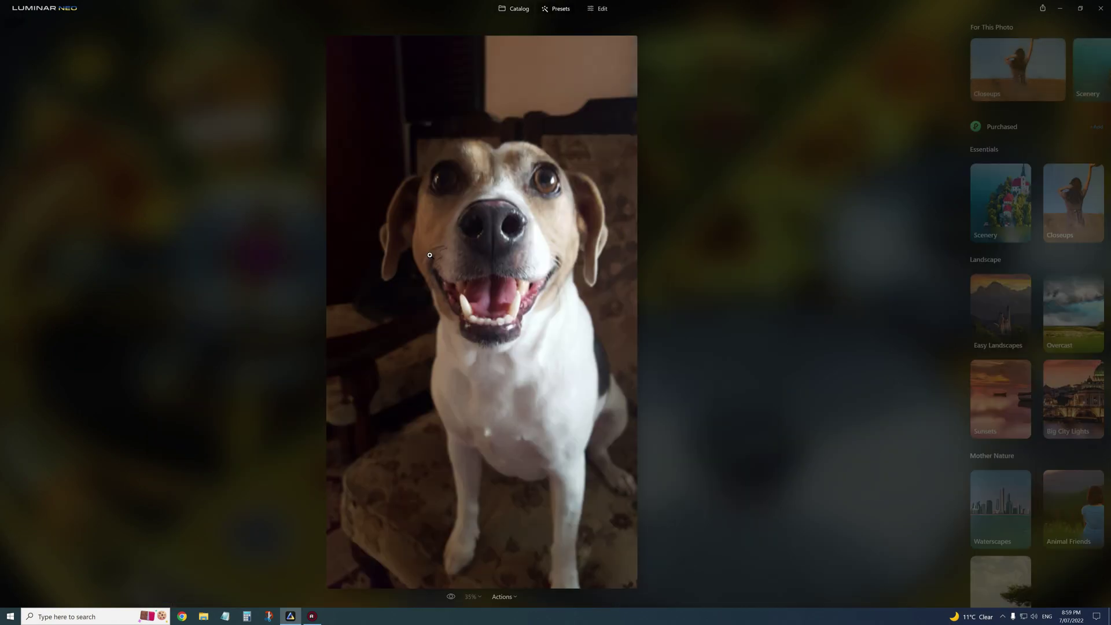
pyautogui.click(513, 8)
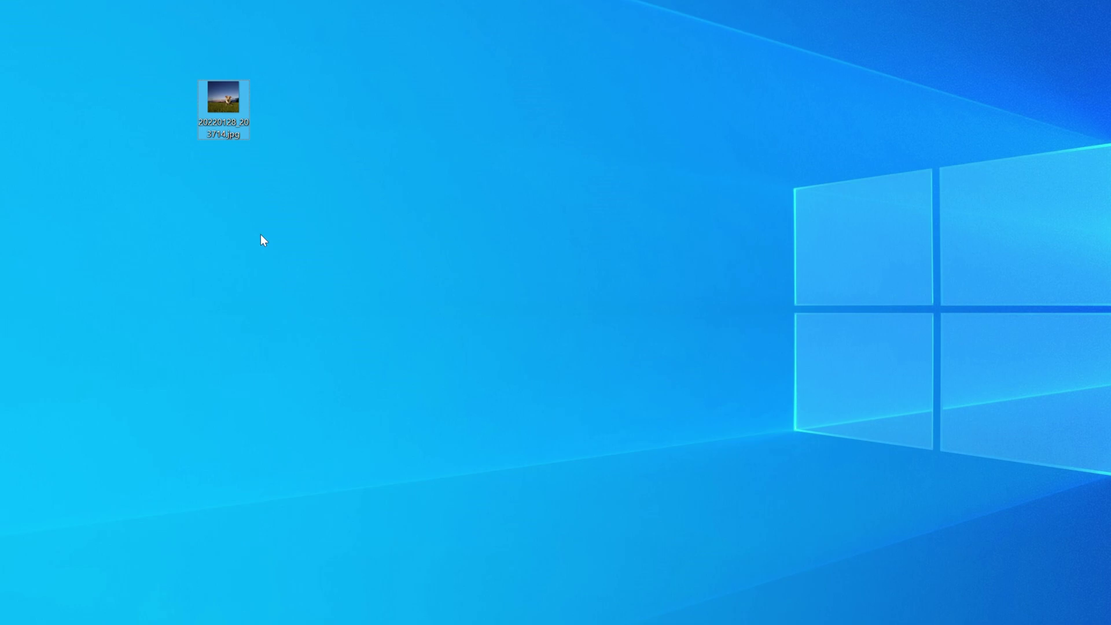
# Choose to open the desktop JPG with another app found on this PC.
pyautogui.rightClick(223, 97)
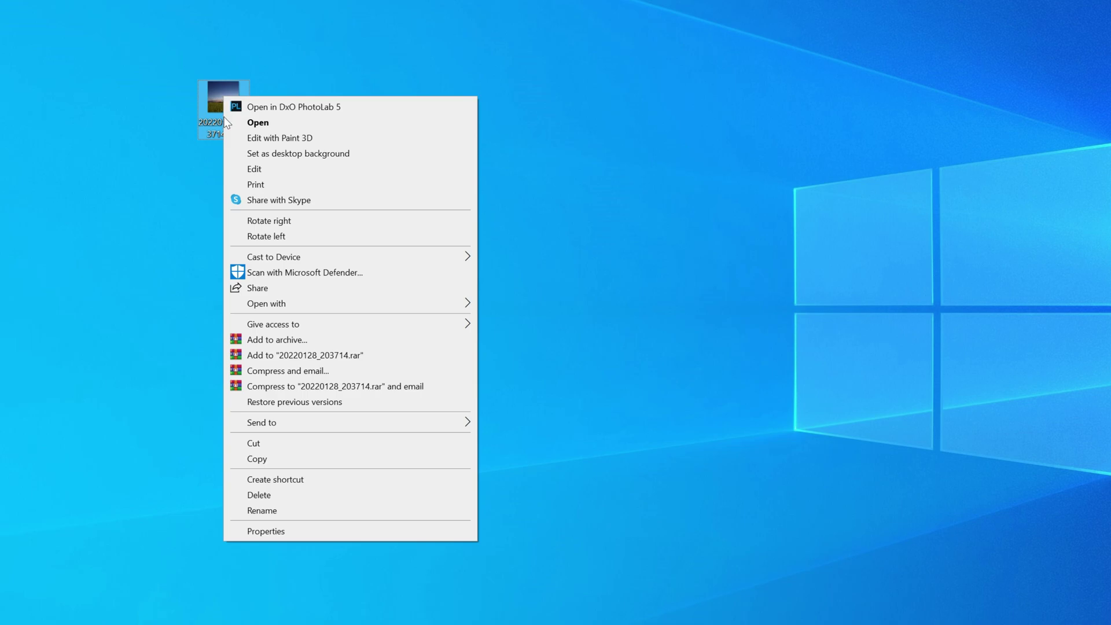
pyautogui.moveTo(330, 305)
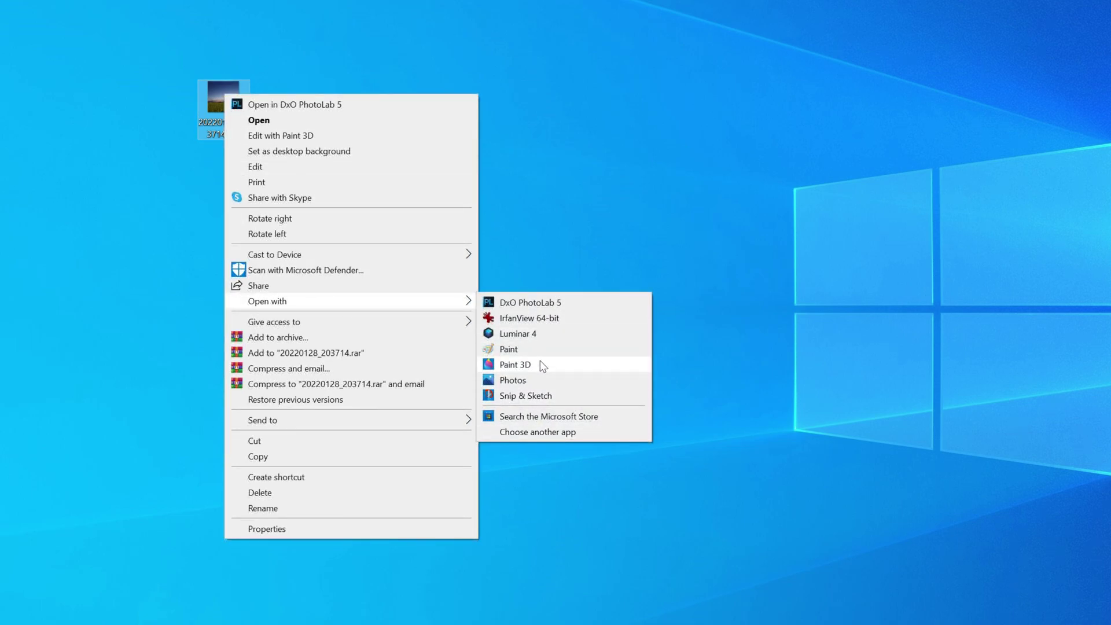
pyautogui.click(538, 432)
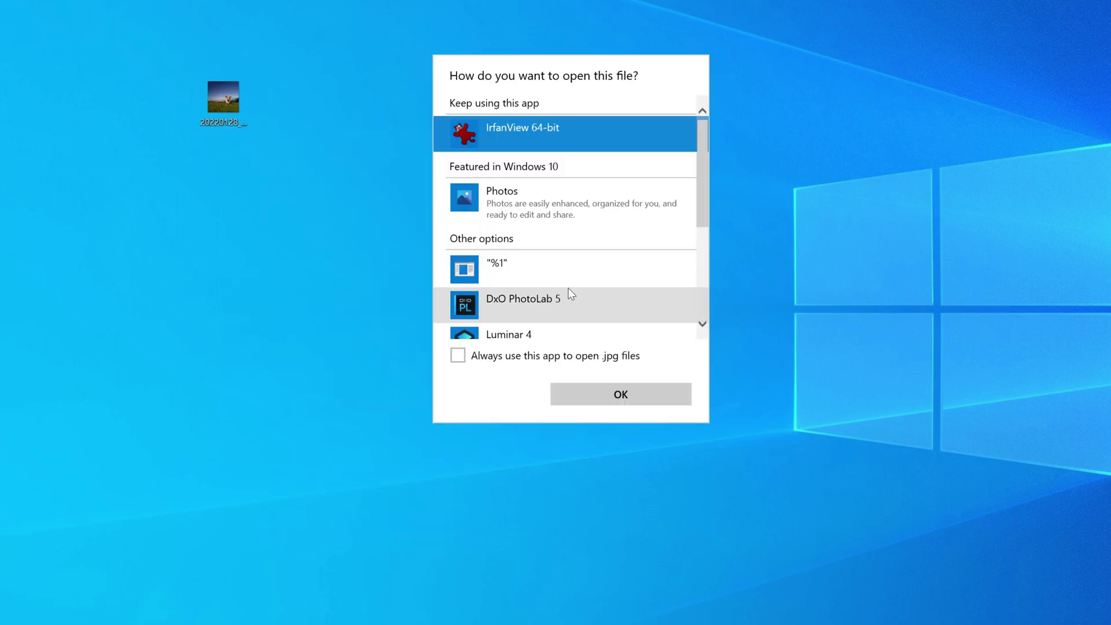
pyautogui.scroll(-5, 571, 294)
pyautogui.click(507, 324)
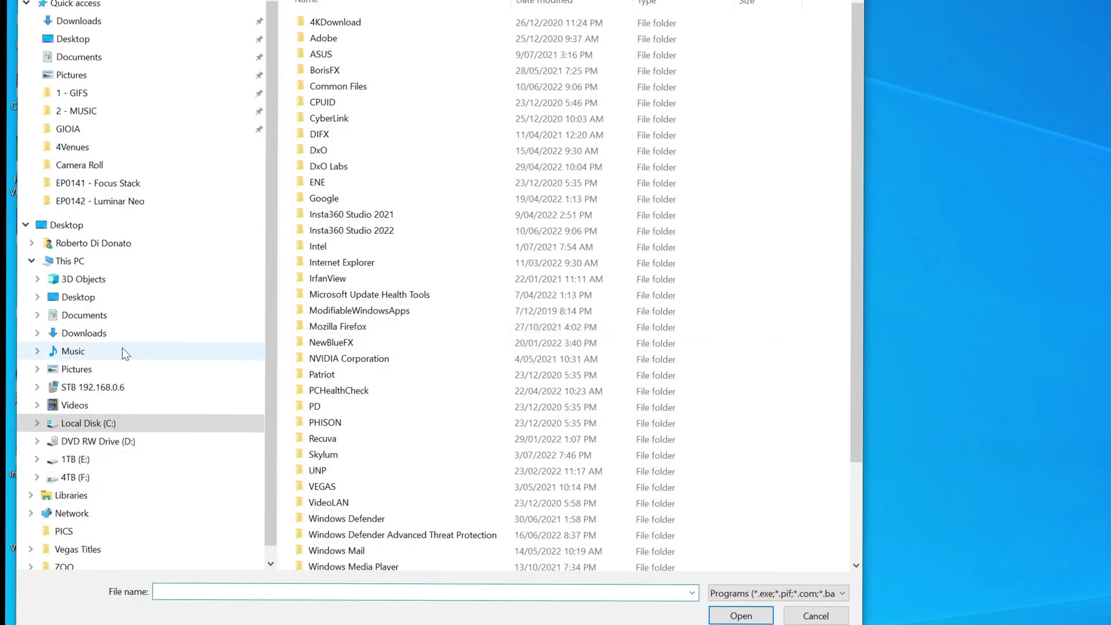
# Browse to C:\Program Files\Skylum\Luminar Neo and select the Luminar Neo application file.
pyautogui.click(88, 424)
pyautogui.click(37, 423)
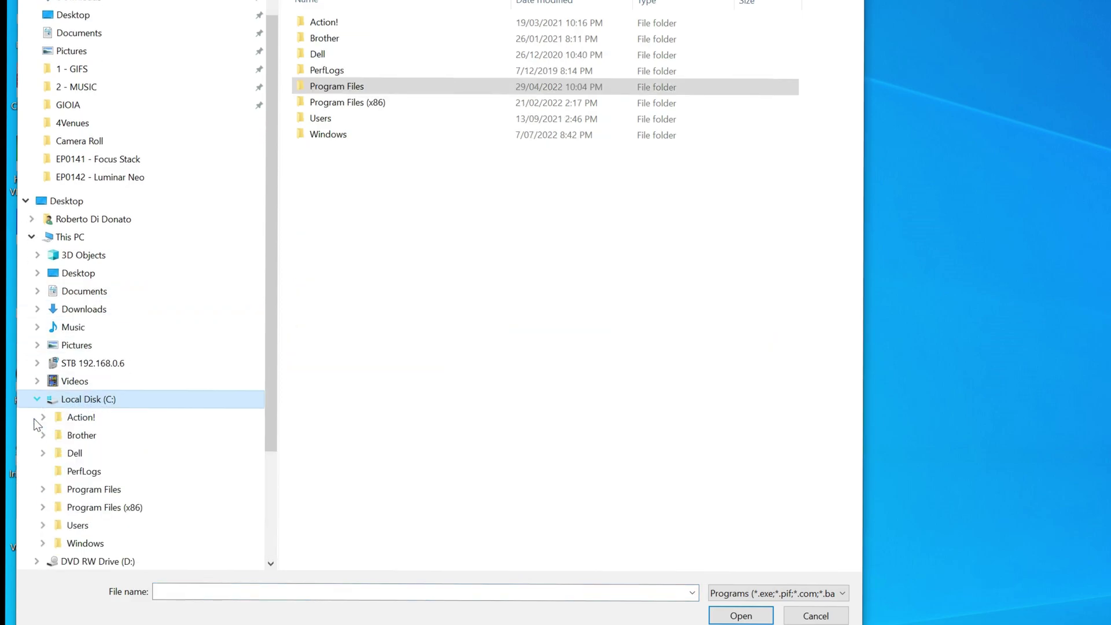
pyautogui.click(44, 452)
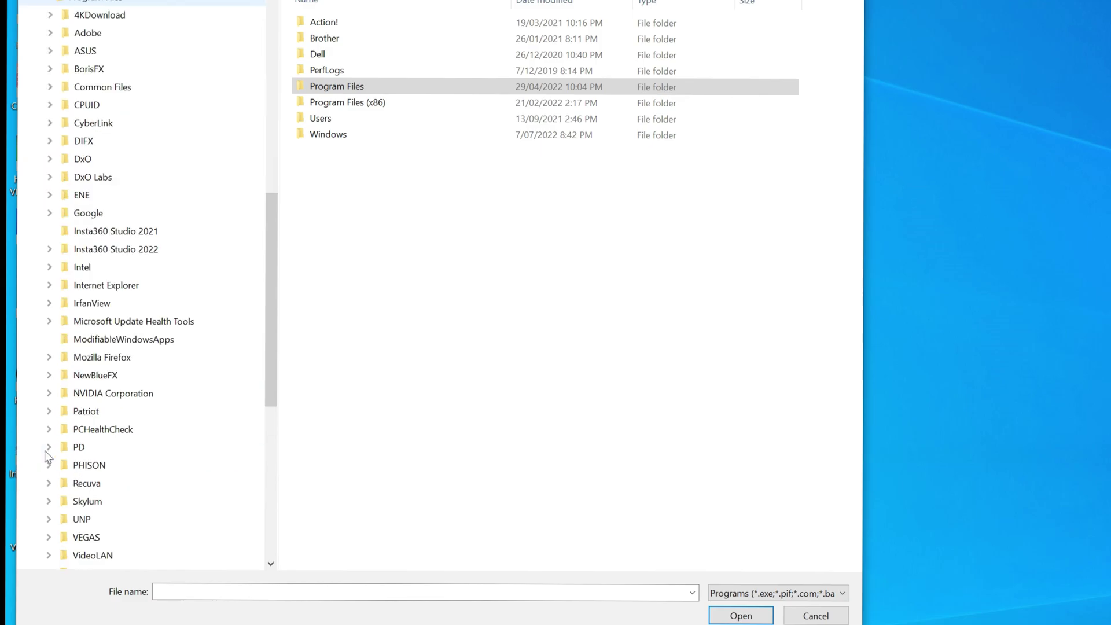
pyautogui.scroll(-1, 116, 285)
pyautogui.click(49, 465)
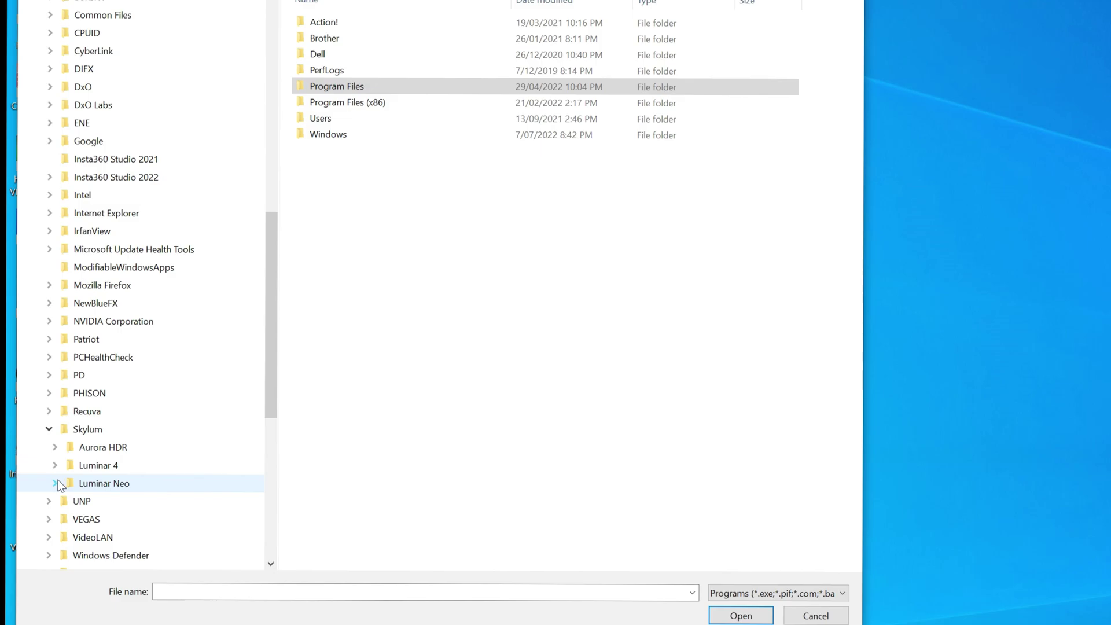
pyautogui.click(56, 483)
pyautogui.click(98, 447)
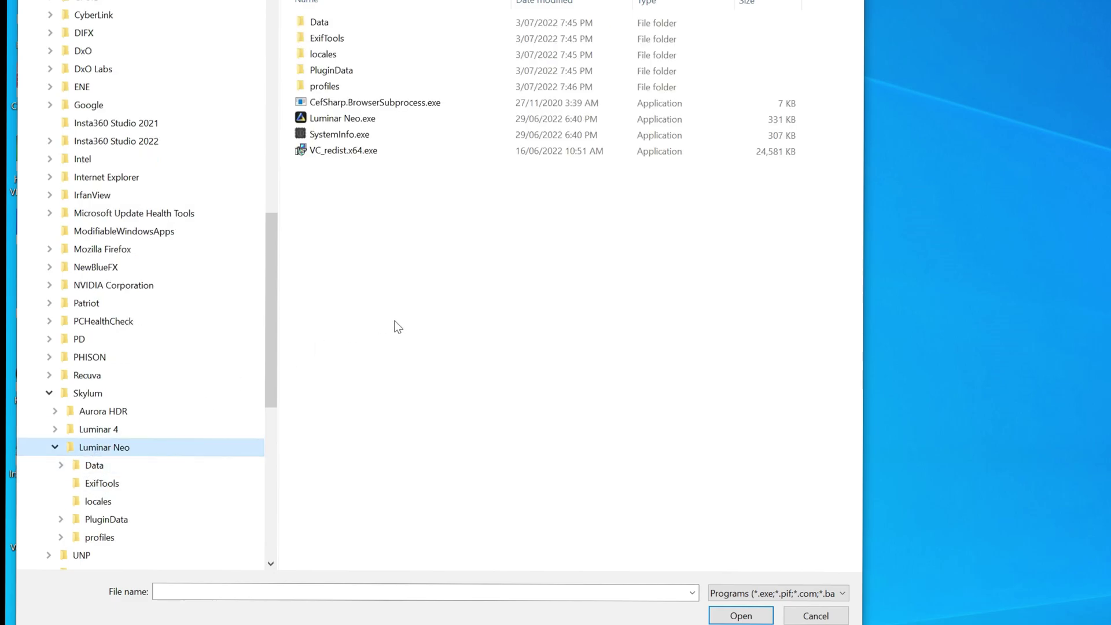
pyautogui.click(328, 120)
pyautogui.click(741, 615)
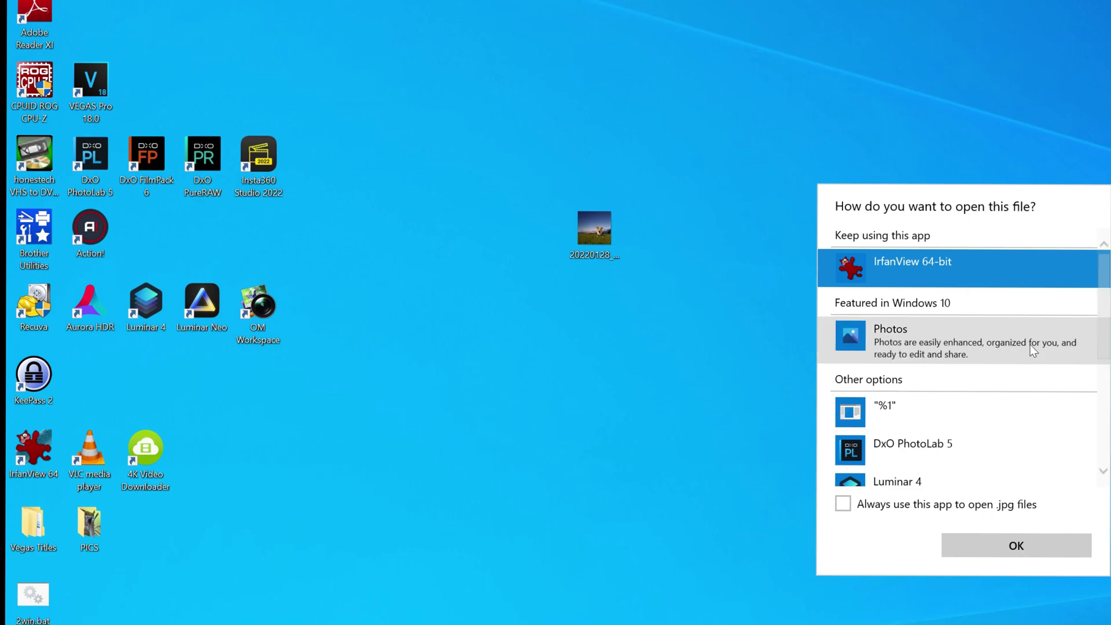
# Open the JPG with Luminar Neo and drag the desktop photo into Luminar Neo.
pyautogui.moveTo(1106, 321); pyautogui.dragTo(1108, 365)
pyautogui.click(912, 415)
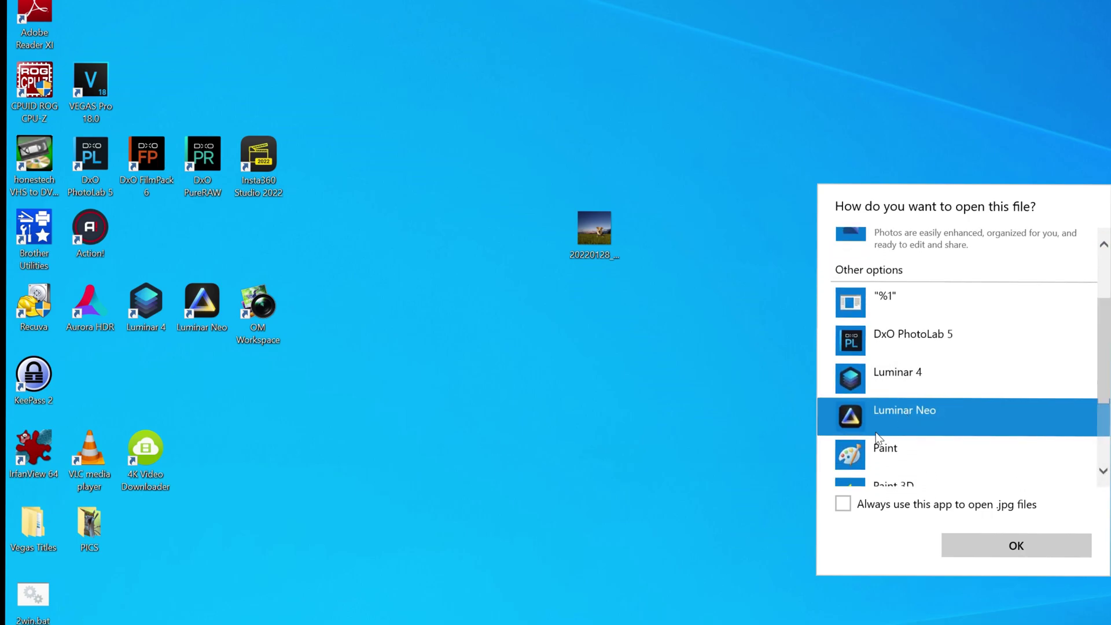
pyautogui.click(1016, 546)
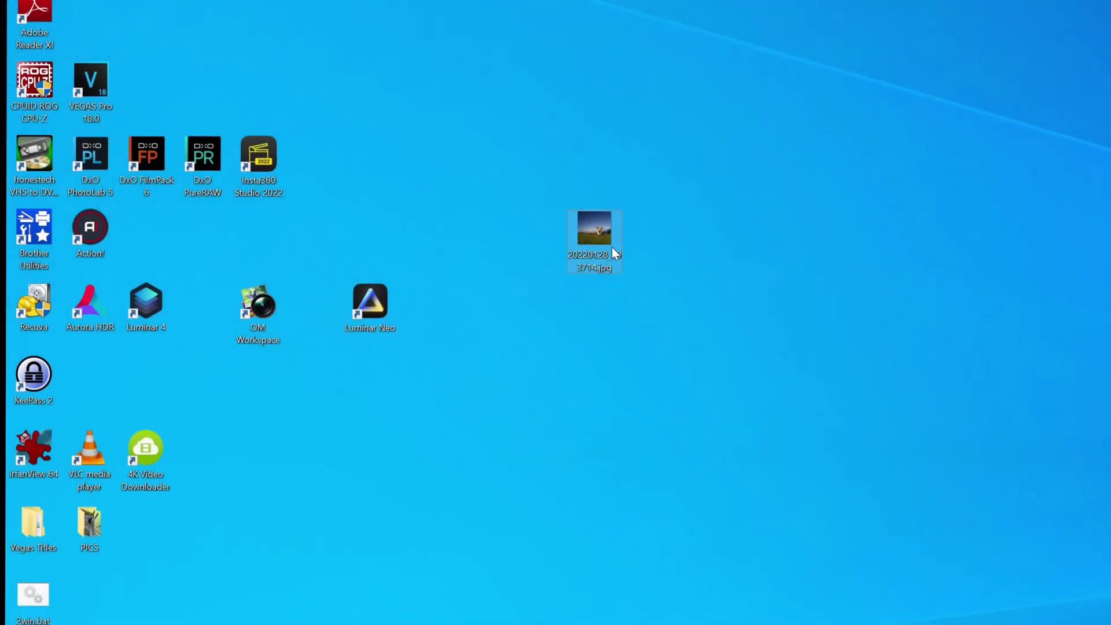
pyautogui.moveTo(591, 231); pyautogui.dragTo(369, 309)
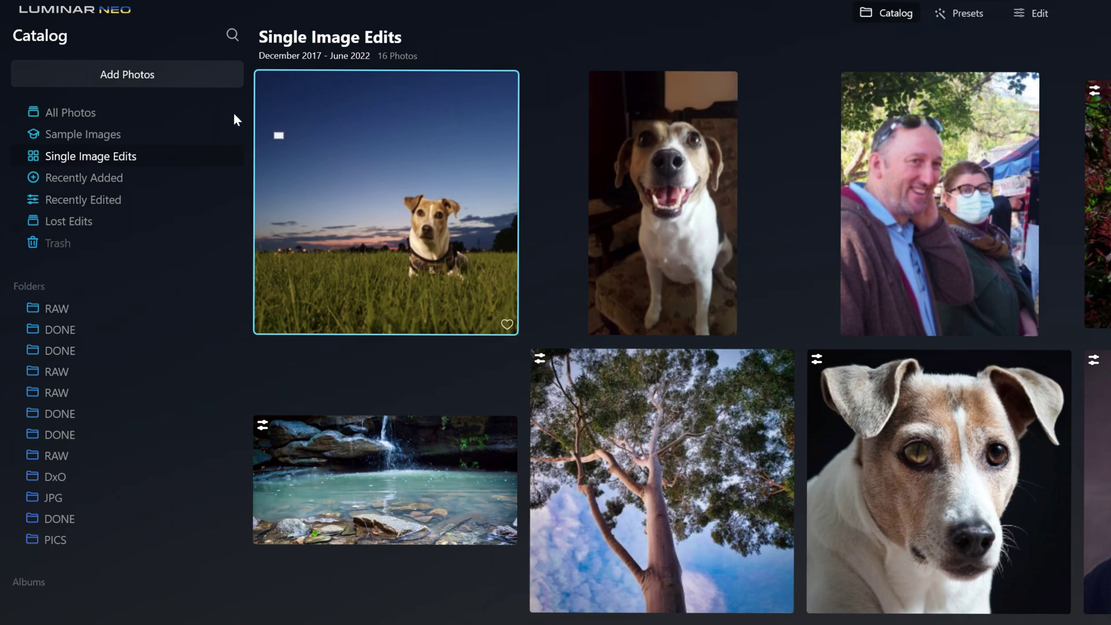
# Add the Desktop ZOO folder to the catalog using Add Folder.
pyautogui.click(143, 77)
pyautogui.click(88, 124)
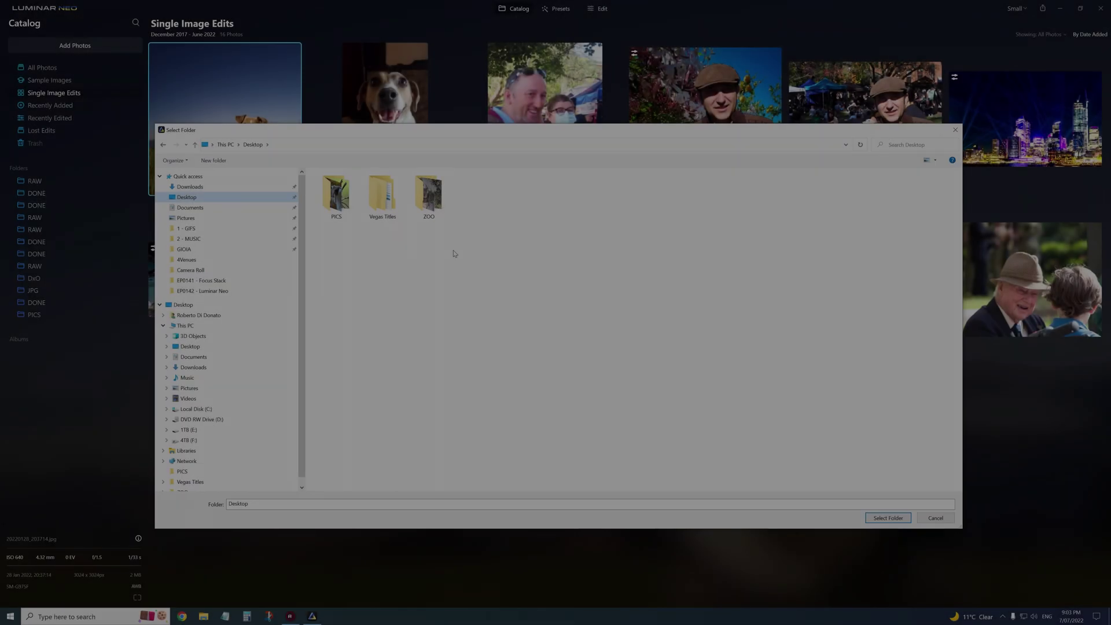
pyautogui.doubleClick(428, 197)
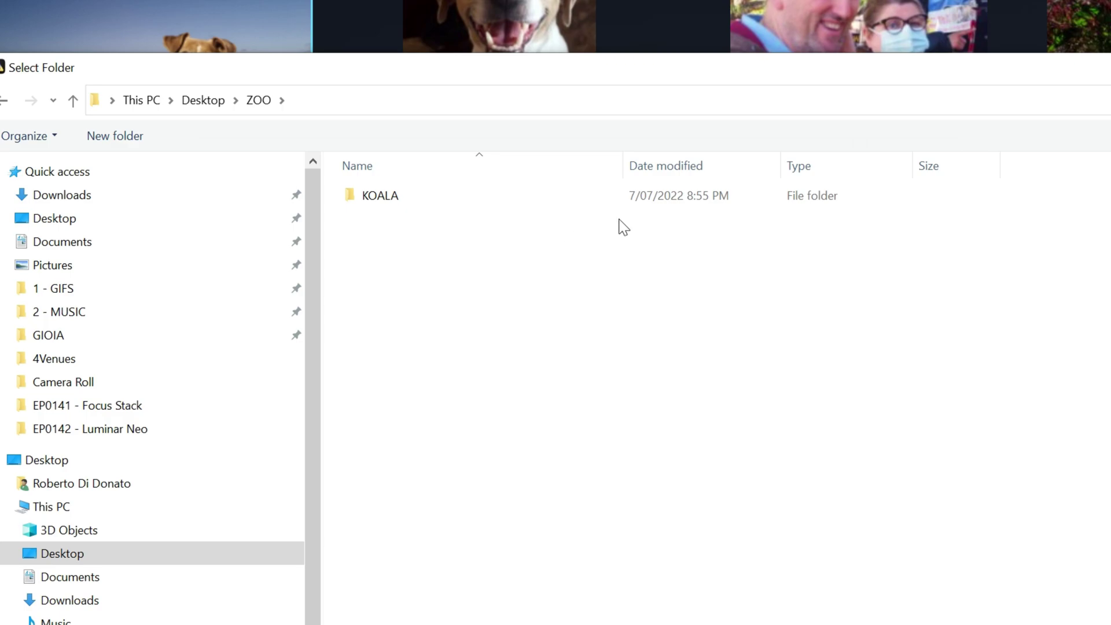
pyautogui.hotkey('alt', 'Up')
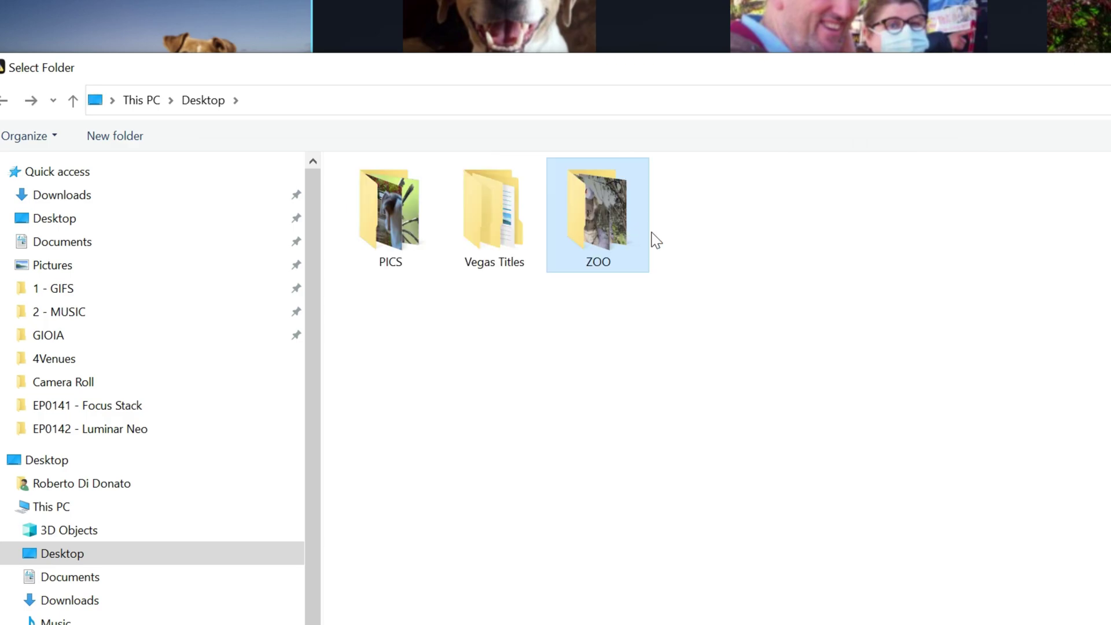
pyautogui.doubleClick(599, 232)
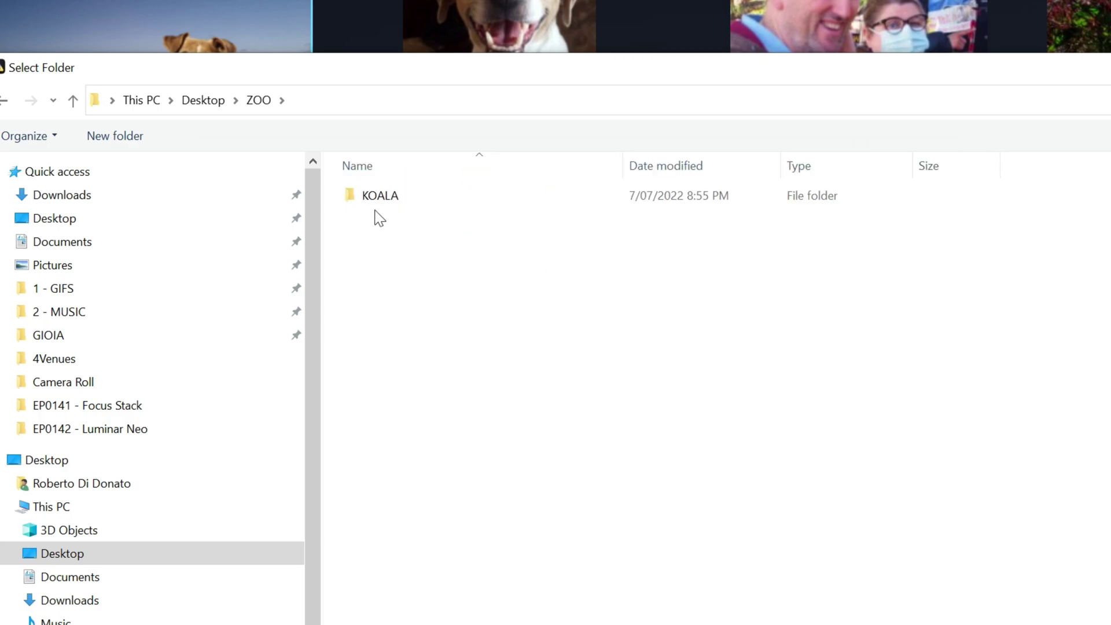
pyautogui.hotkey('alt', 'Up')
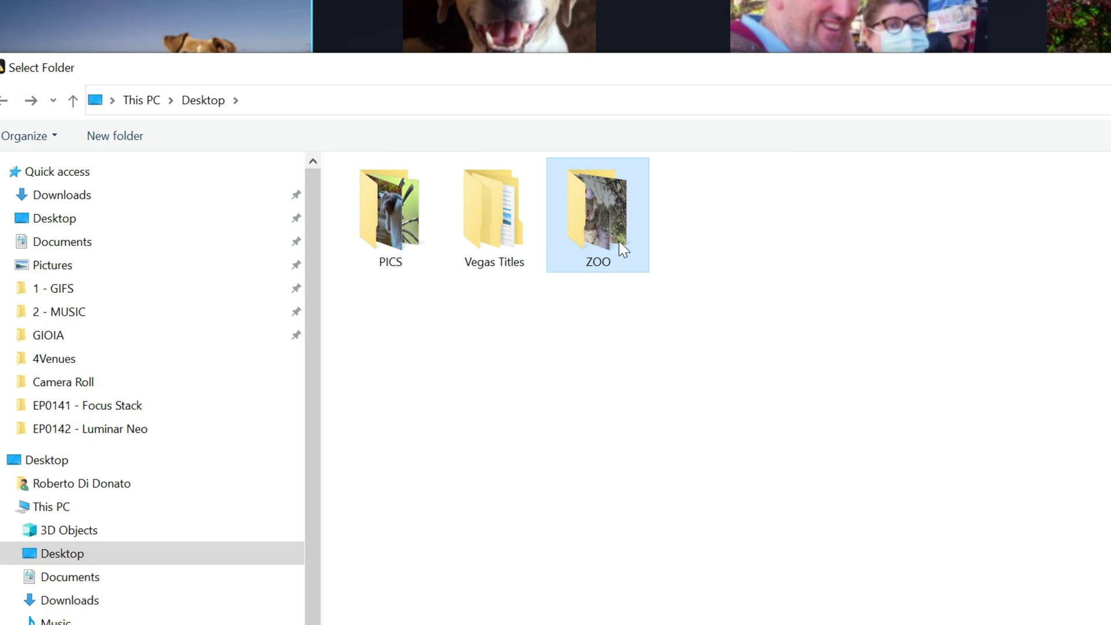
pyautogui.doubleClick(599, 214)
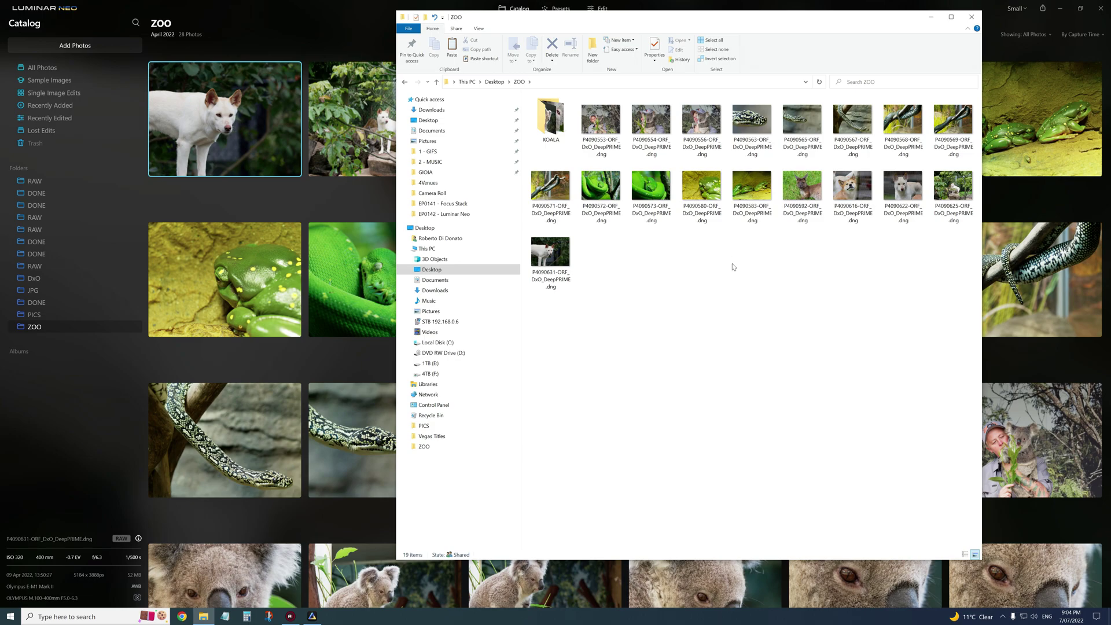
# Peek into the ZOO folder's KOALA subfolder in Explorer, then close the Explorer window.
pyautogui.doubleClick(550, 121)
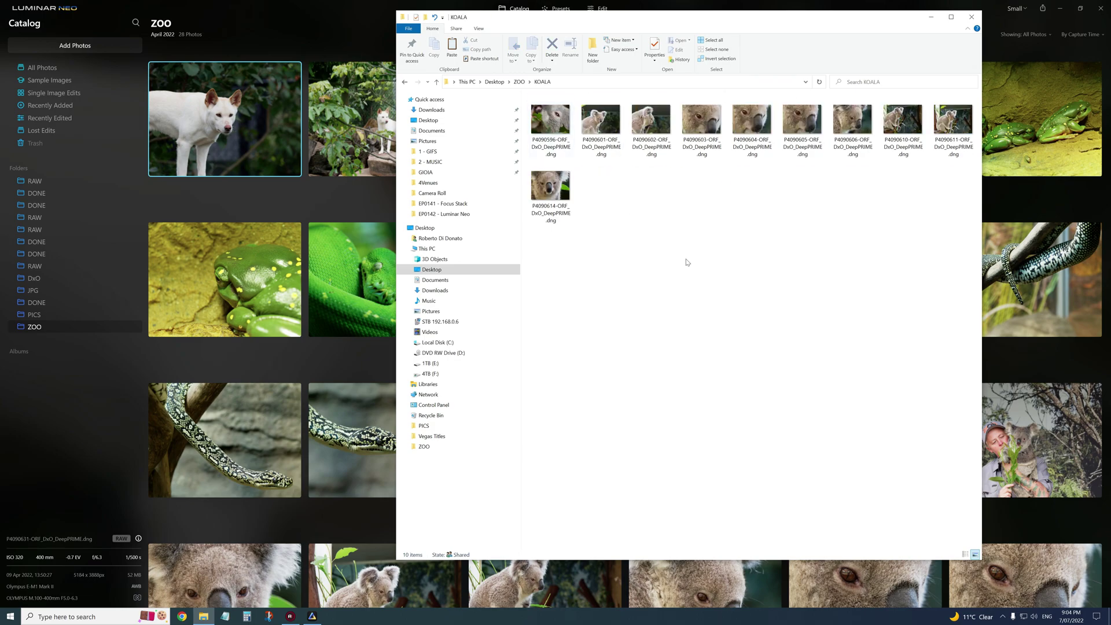
pyautogui.hotkey('alt', 'Left')
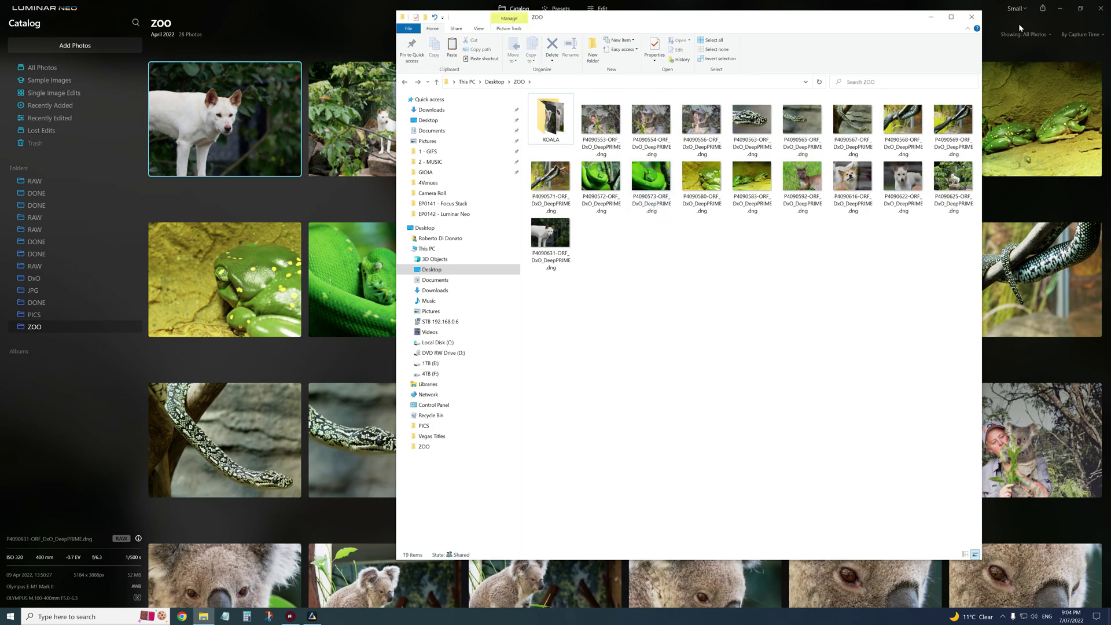
pyautogui.click(975, 17)
pyautogui.scroll(-4, 729, 460)
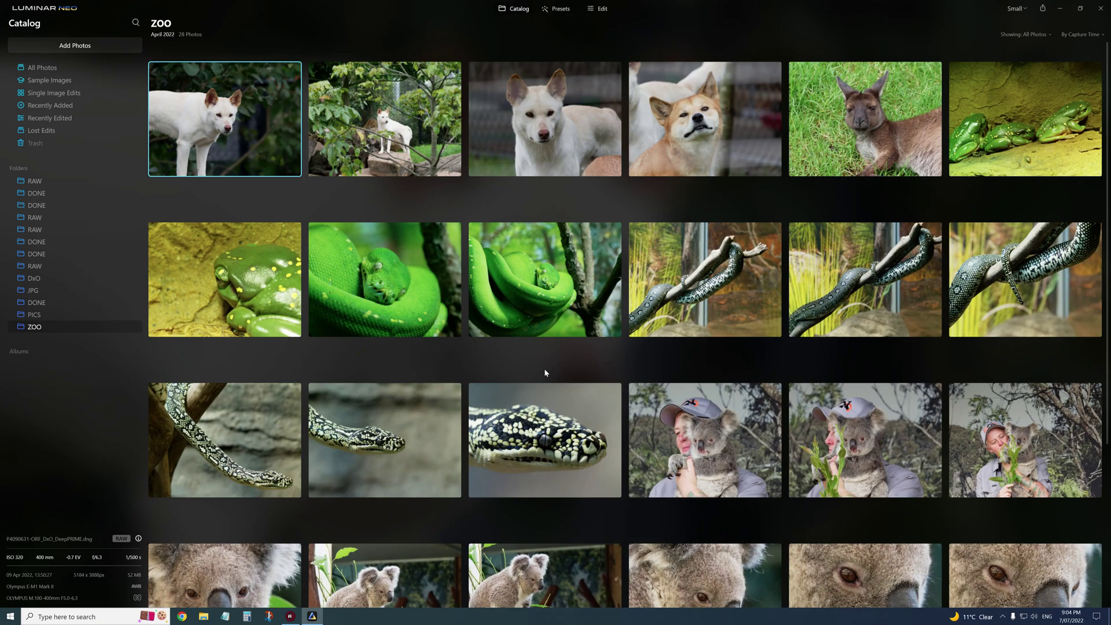
# Expand the ZOO folder and show its KOALA subfolder's 10 photos.
pyautogui.scroll(-4, 545, 370)
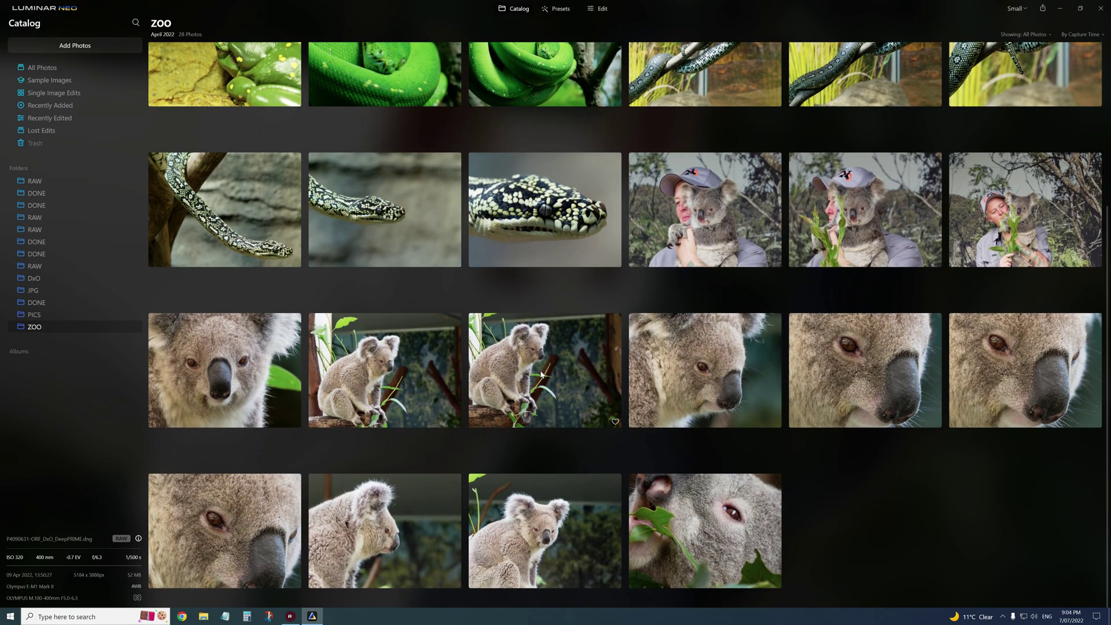
pyautogui.scroll(4, 542, 374)
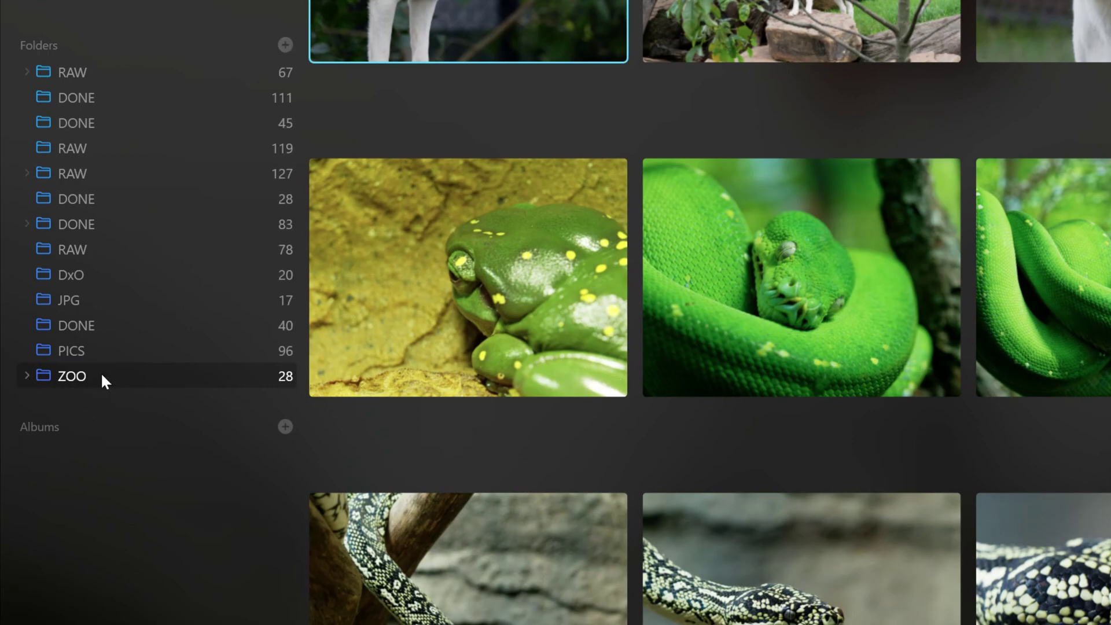
pyautogui.click(26, 376)
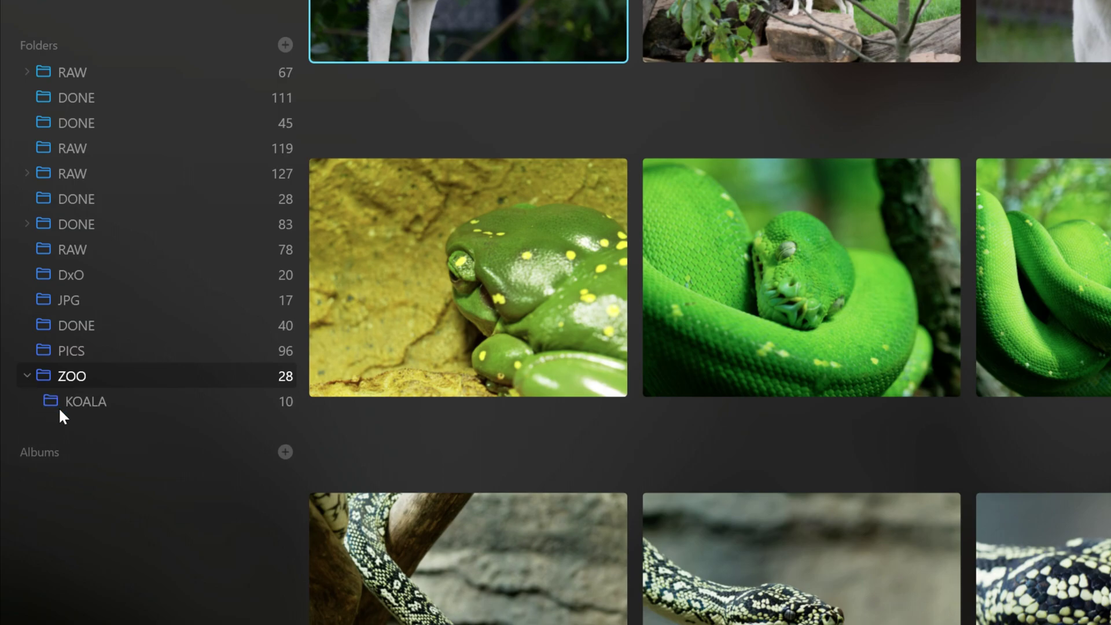
pyautogui.click(84, 401)
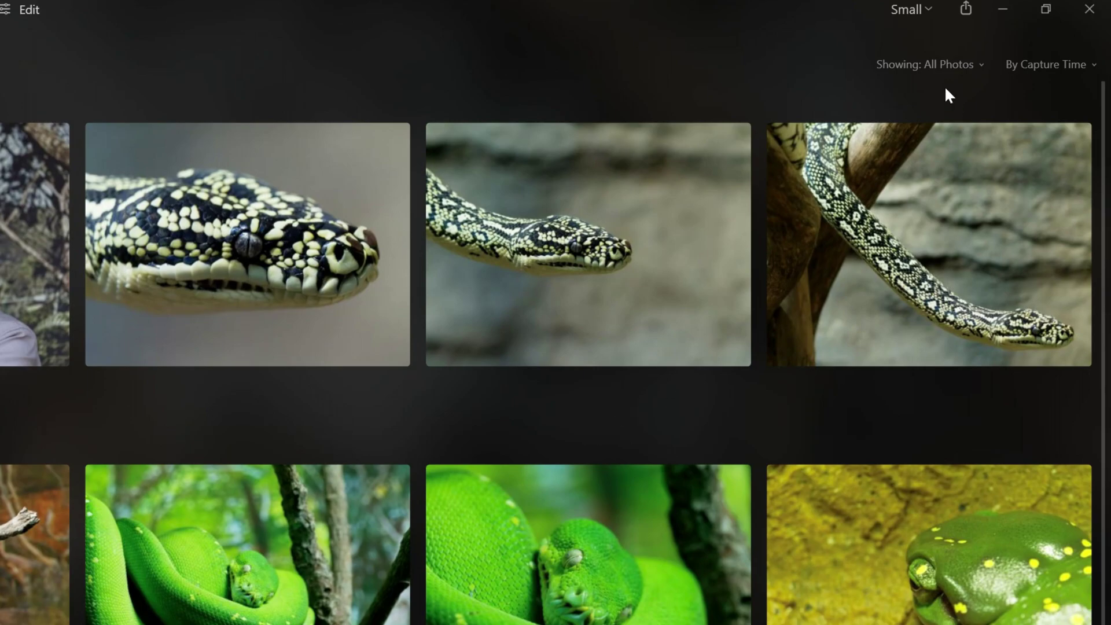
# Cycle thumbnail size through Small, Medium, Large and Largest, ending back at Small.
pyautogui.click(926, 9)
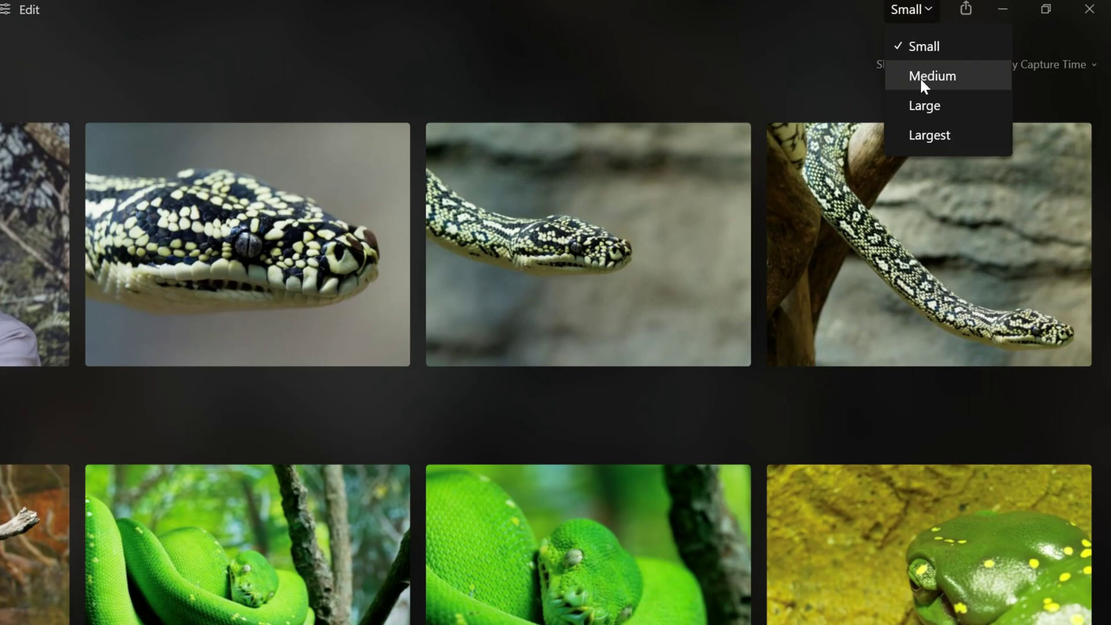
pyautogui.click(925, 49)
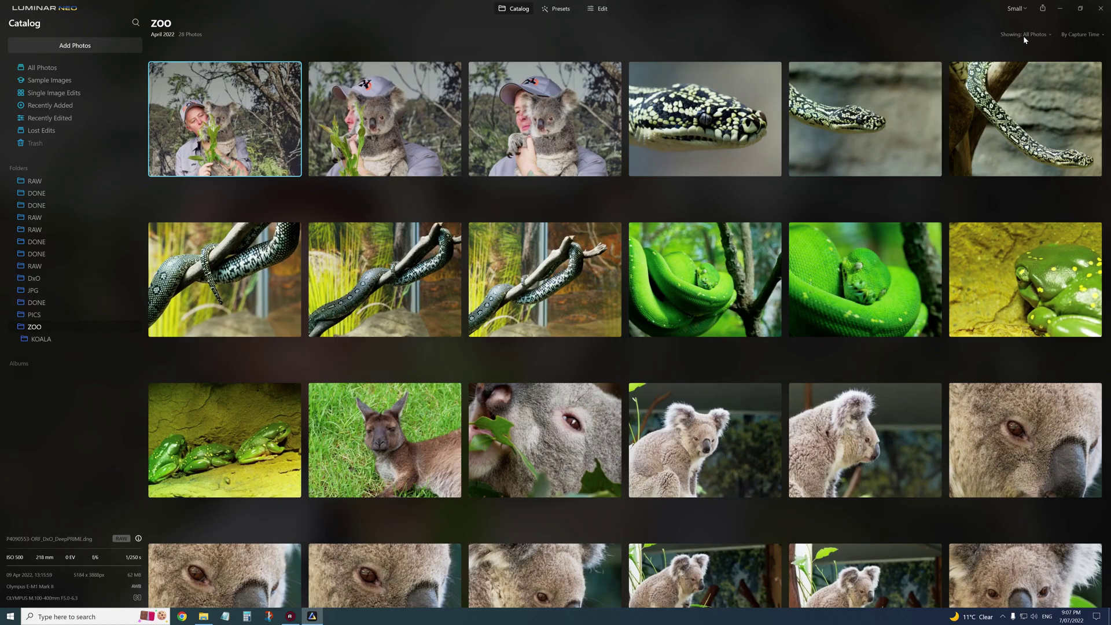
pyautogui.click(1026, 12)
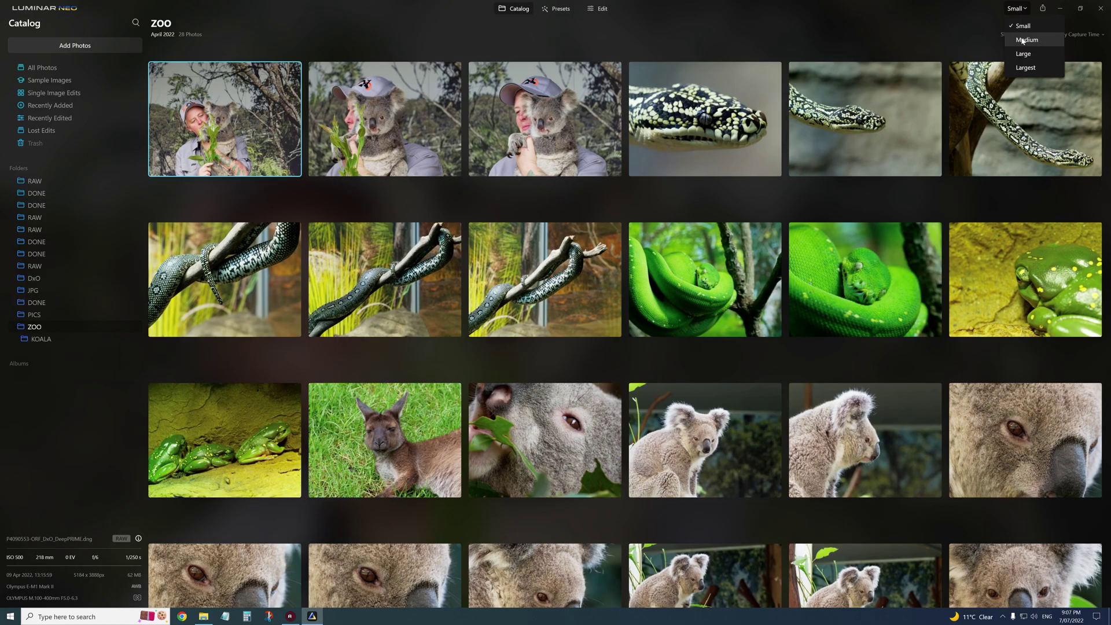
pyautogui.click(1021, 36)
pyautogui.click(1024, 13)
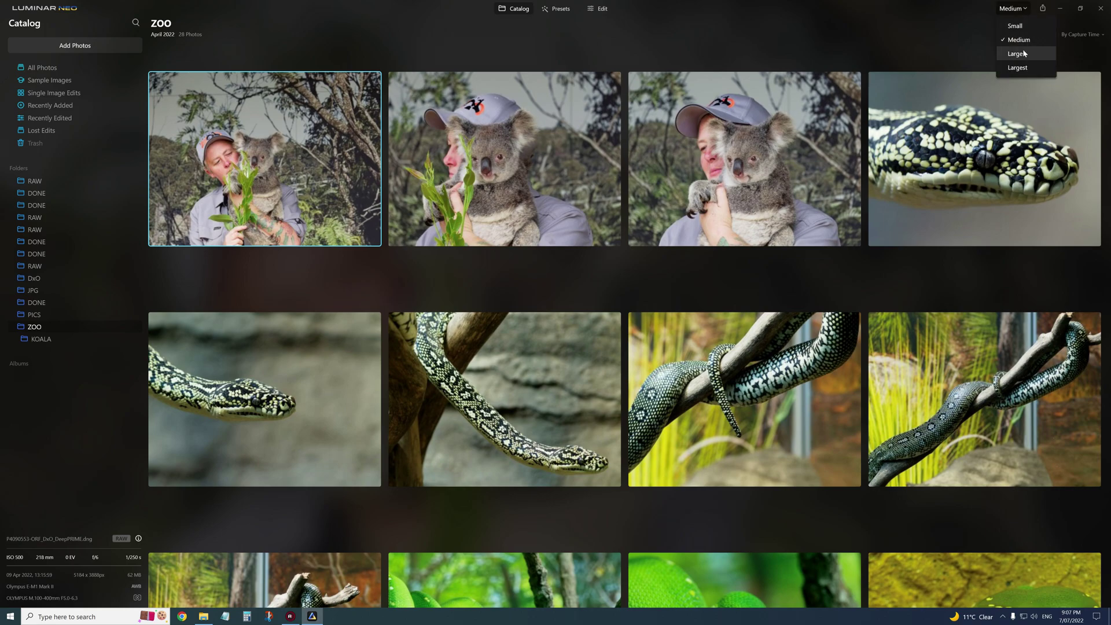
pyautogui.click(1021, 54)
pyautogui.click(1018, 10)
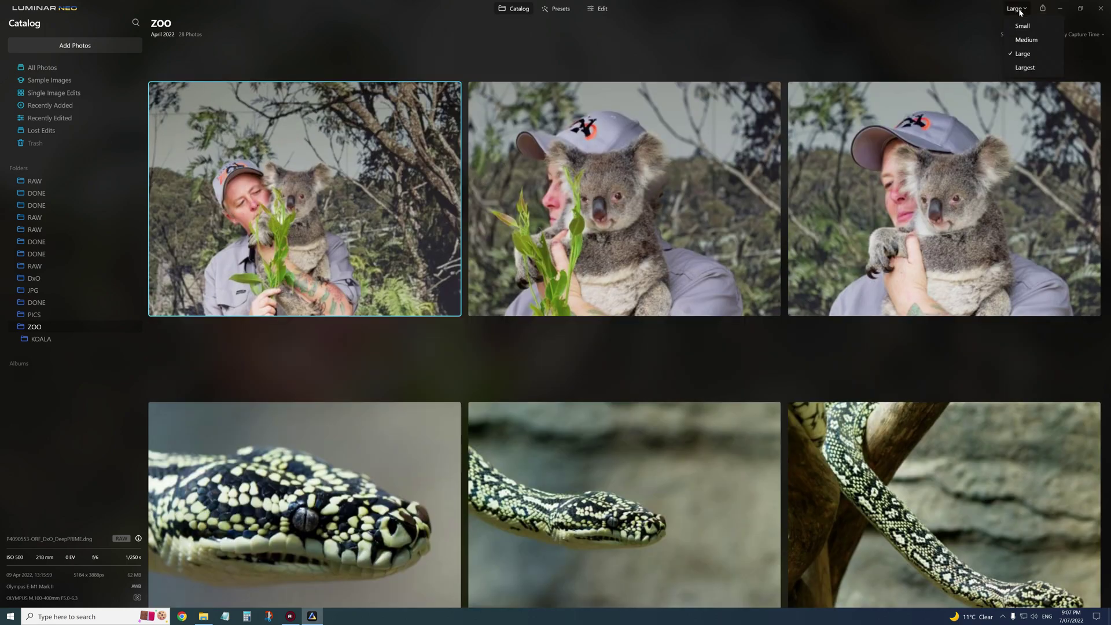
pyautogui.click(1026, 68)
pyautogui.scroll(-4, 817, 225)
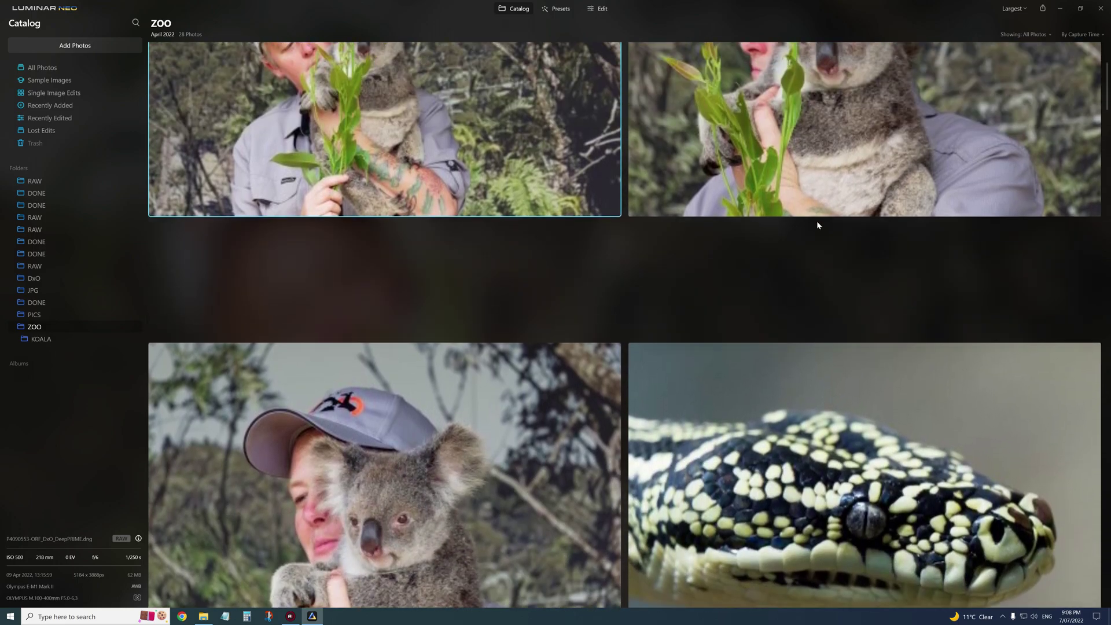
pyautogui.scroll(4, 817, 225)
pyautogui.click(1023, 12)
pyautogui.click(1020, 24)
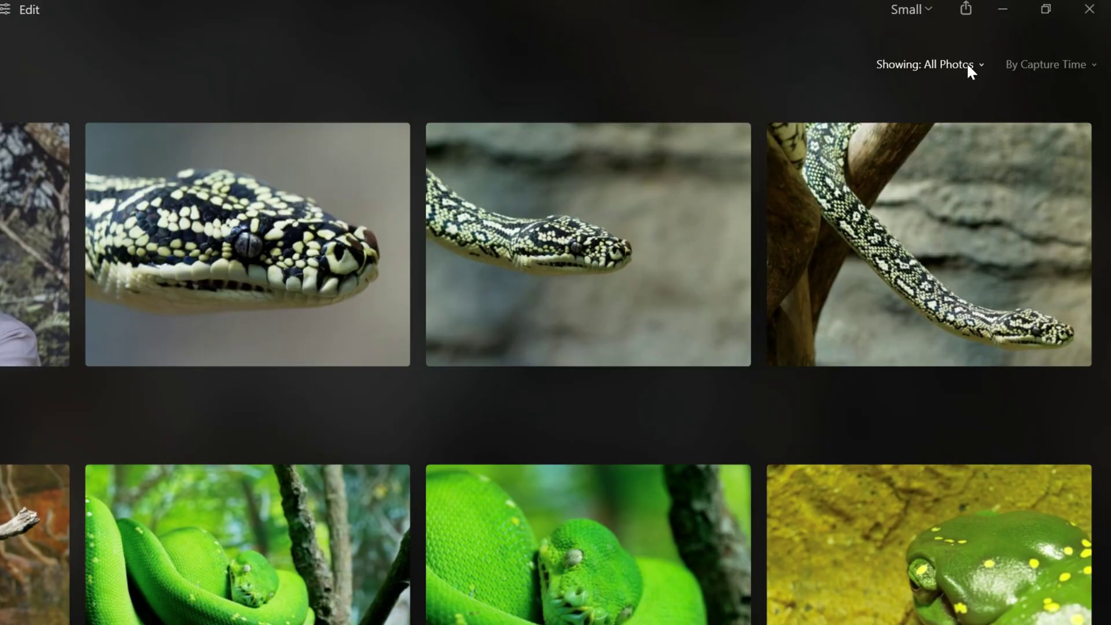
# Try filtering to unmarked and then edited photos, then show all photos again.
pyautogui.click(965, 64)
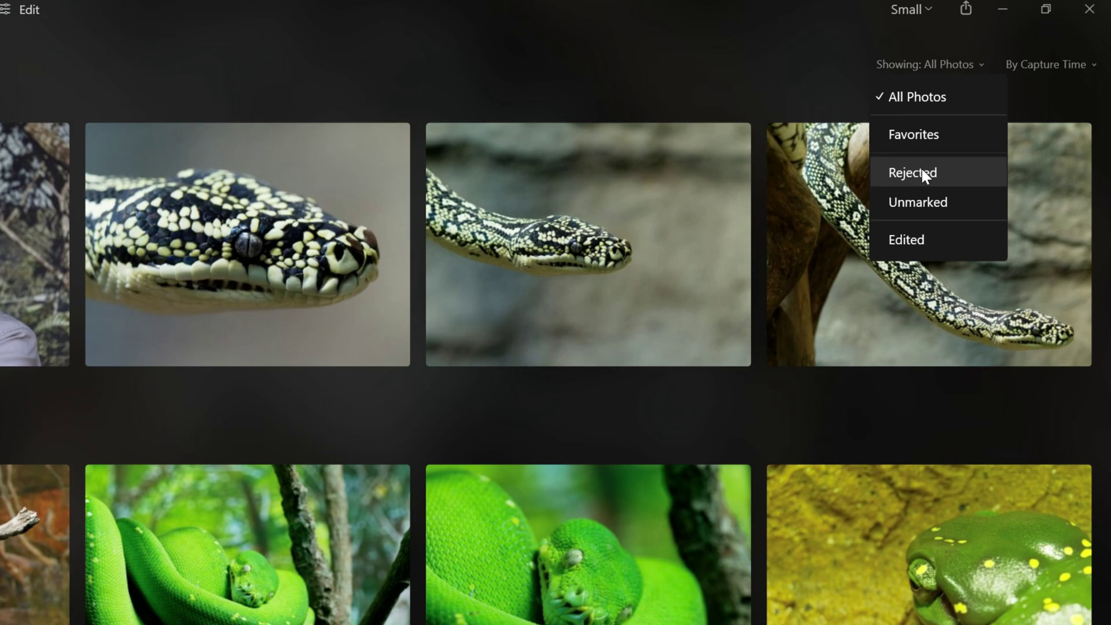
pyautogui.click(919, 202)
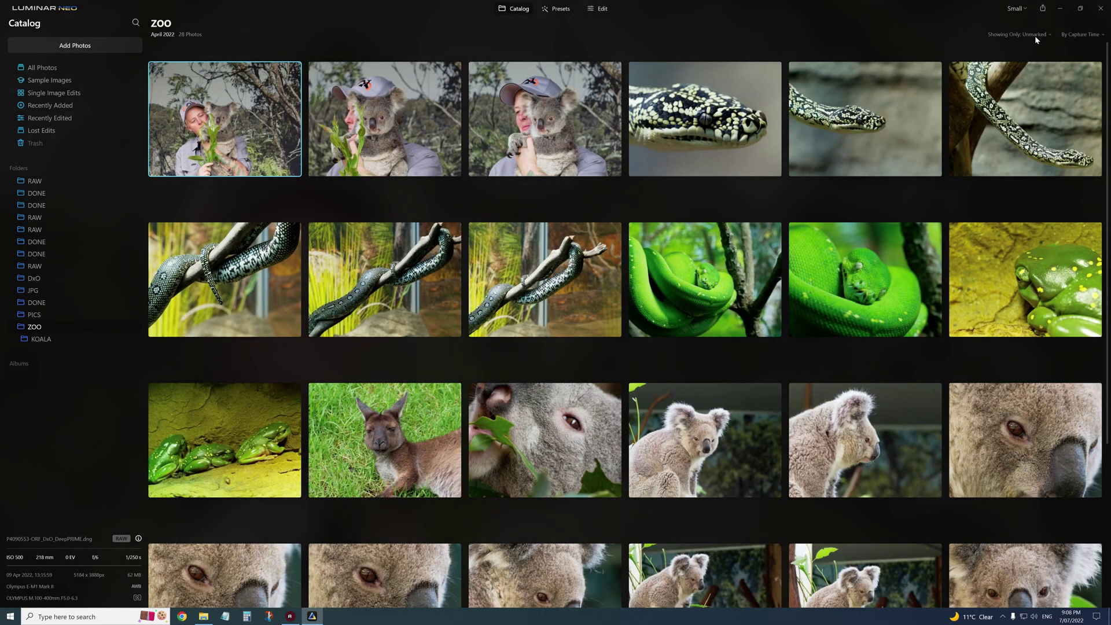
pyautogui.click(1035, 36)
pyautogui.click(1005, 117)
pyautogui.click(1024, 34)
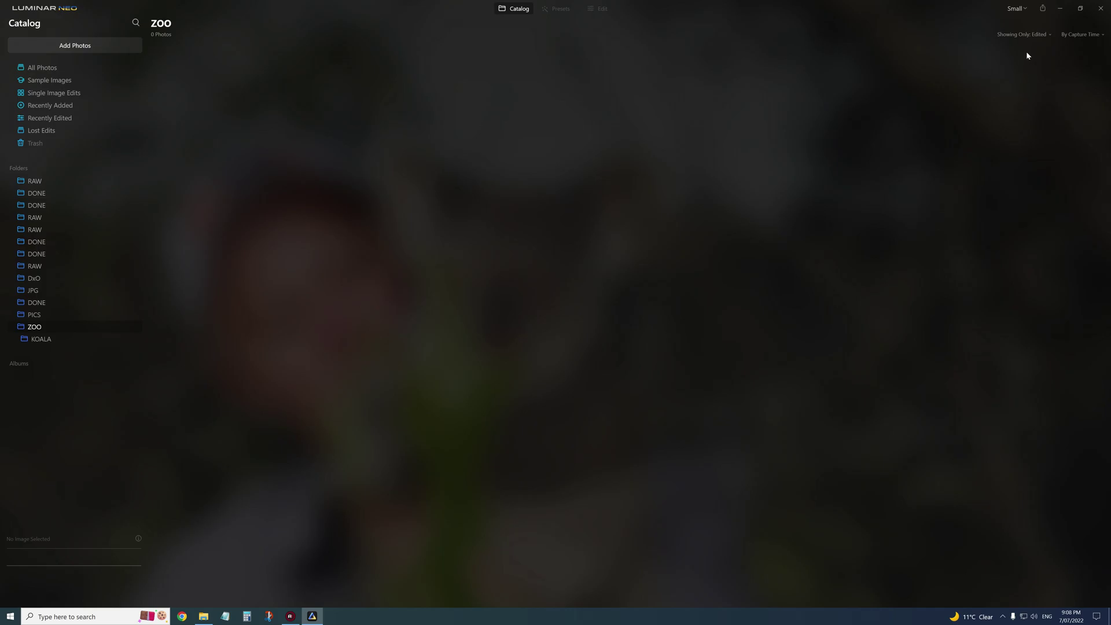
pyautogui.click(1027, 53)
# Try sorting the ZOO photos by edit time, file name and file type.
pyautogui.click(1096, 34)
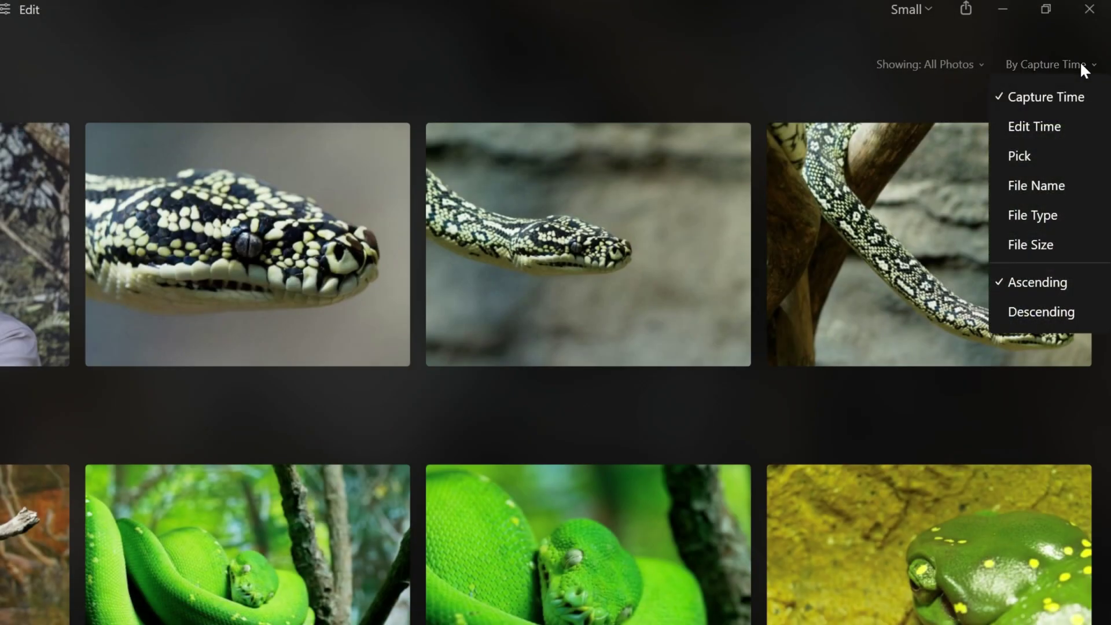
pyautogui.click(1043, 126)
pyautogui.click(1071, 66)
pyautogui.click(1044, 182)
pyautogui.scroll(-1, 1044, 182)
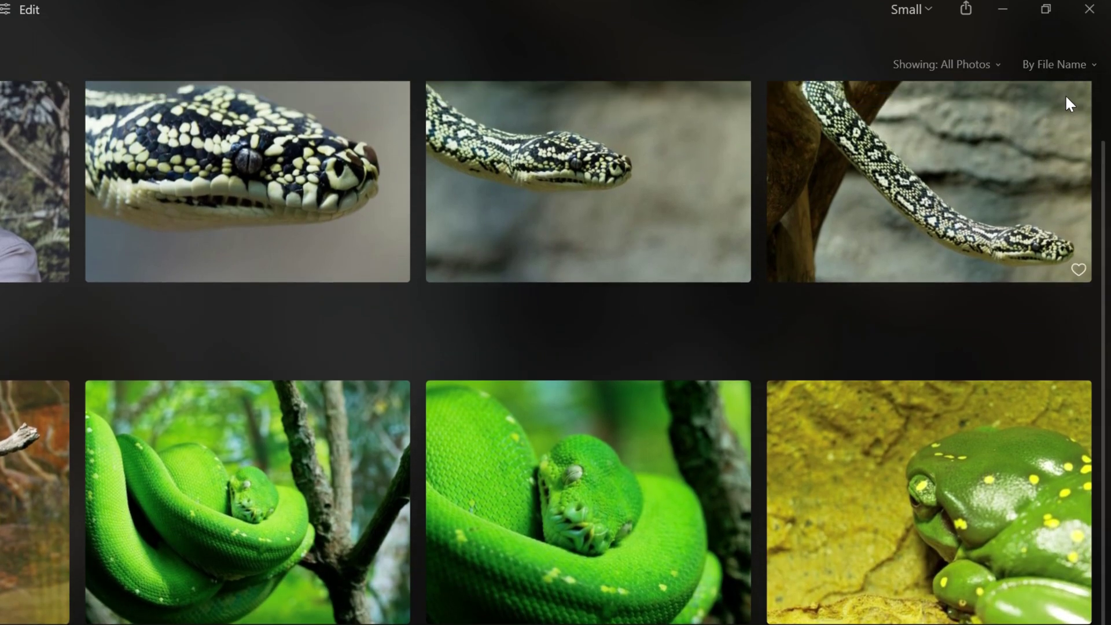
pyautogui.click(1054, 64)
pyautogui.click(1074, 226)
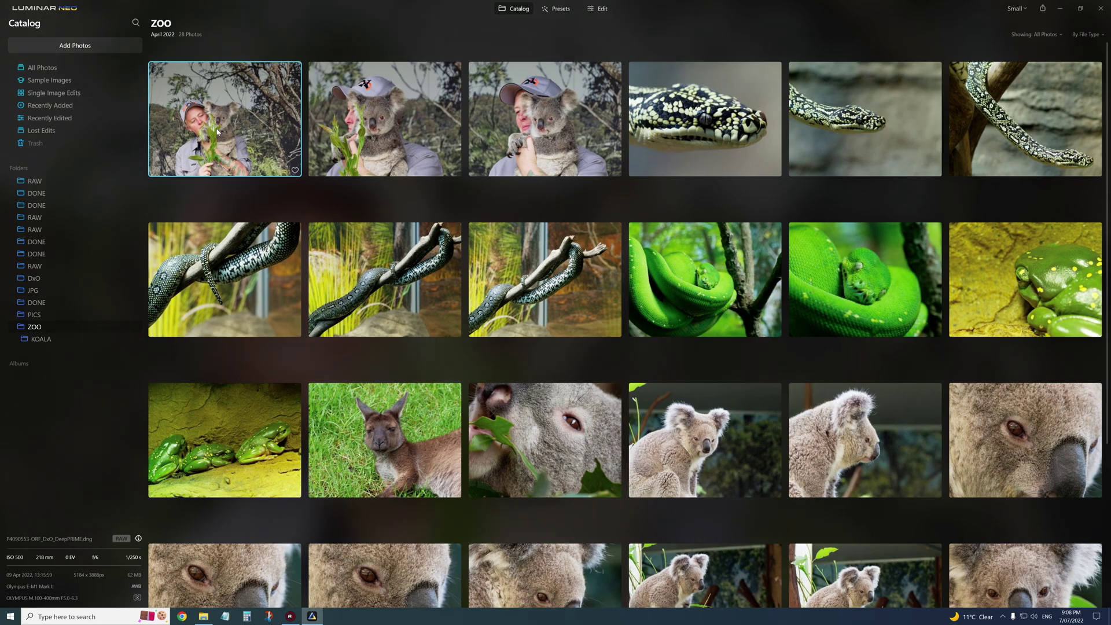
pyautogui.scroll(-4, 484, 226)
pyautogui.click(45, 9)
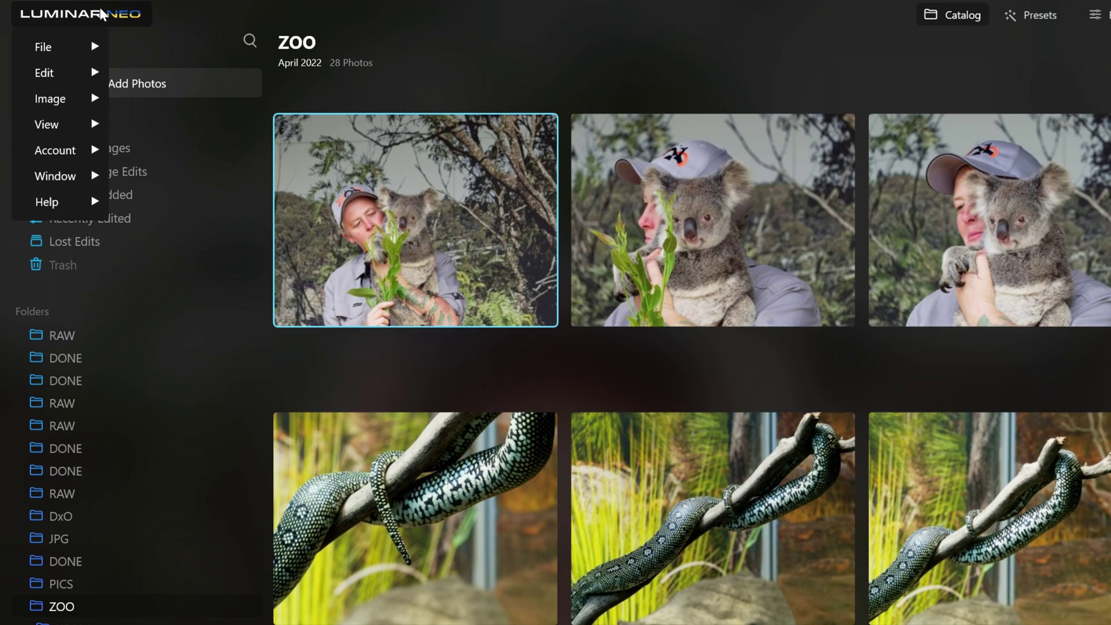
# Show the Luminar Share QR code for pairing a phone, then open the Play Store on the mirrored phone.
pyautogui.moveTo(72, 51)
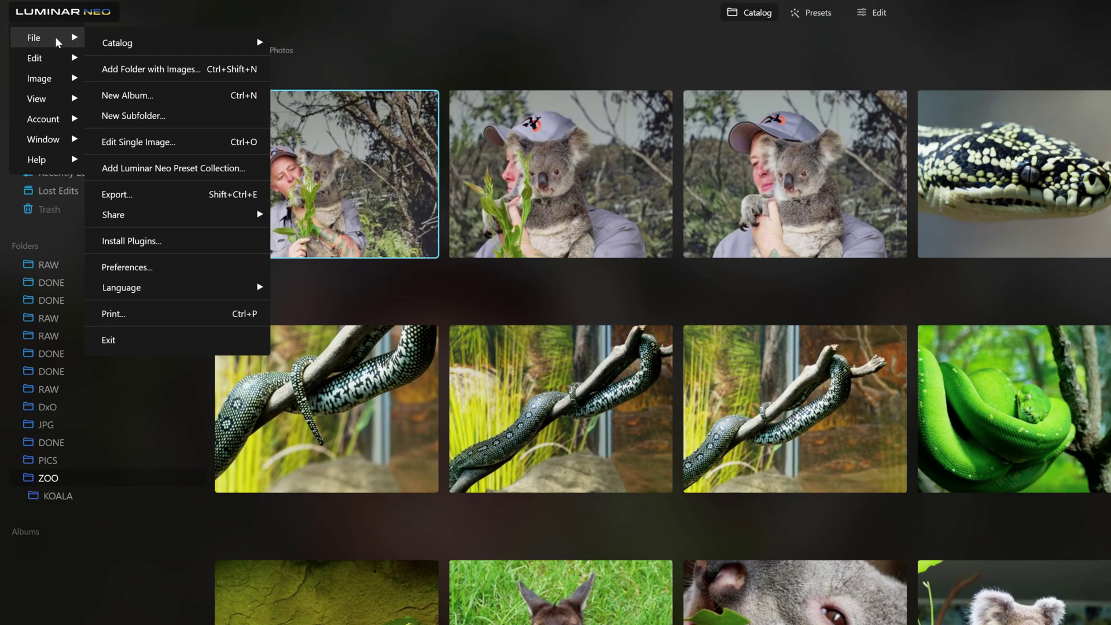
pyautogui.moveTo(151, 214)
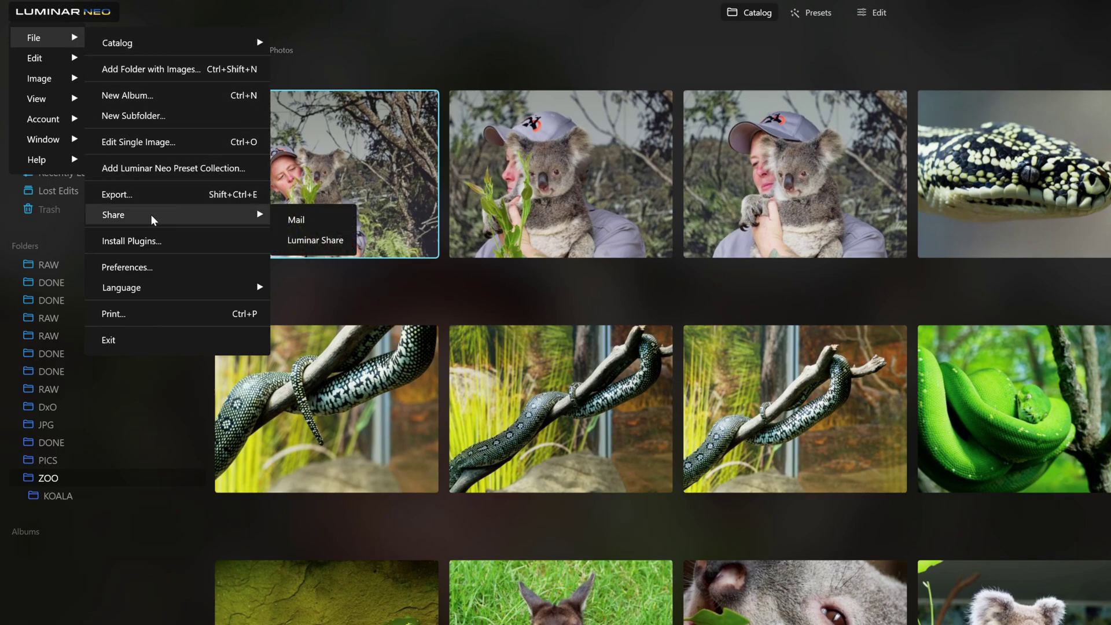
pyautogui.click(308, 241)
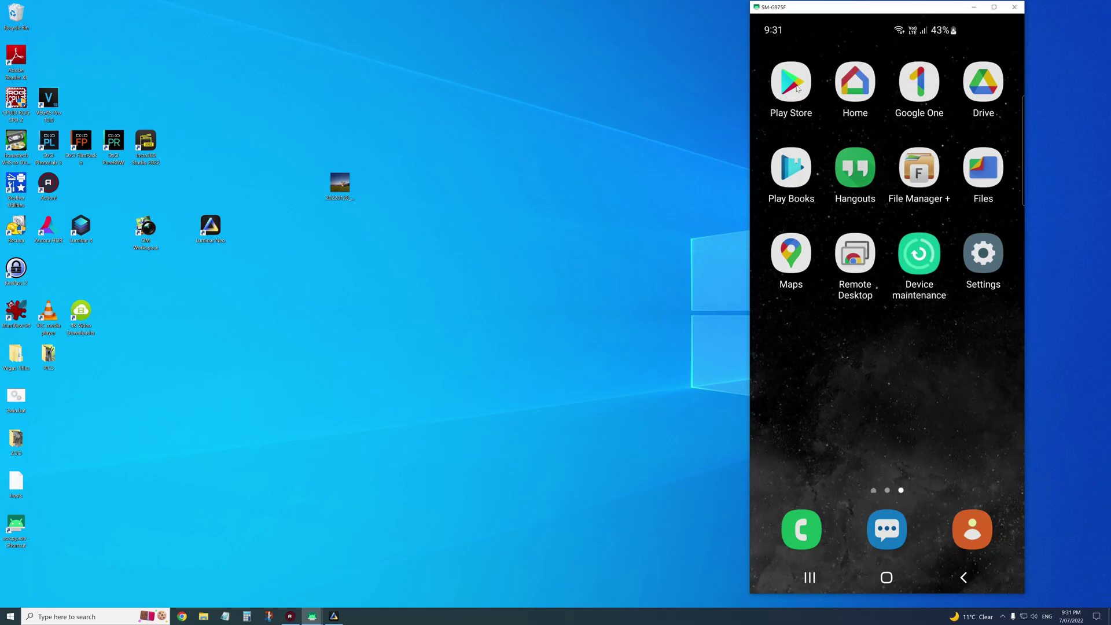
pyautogui.click(796, 86)
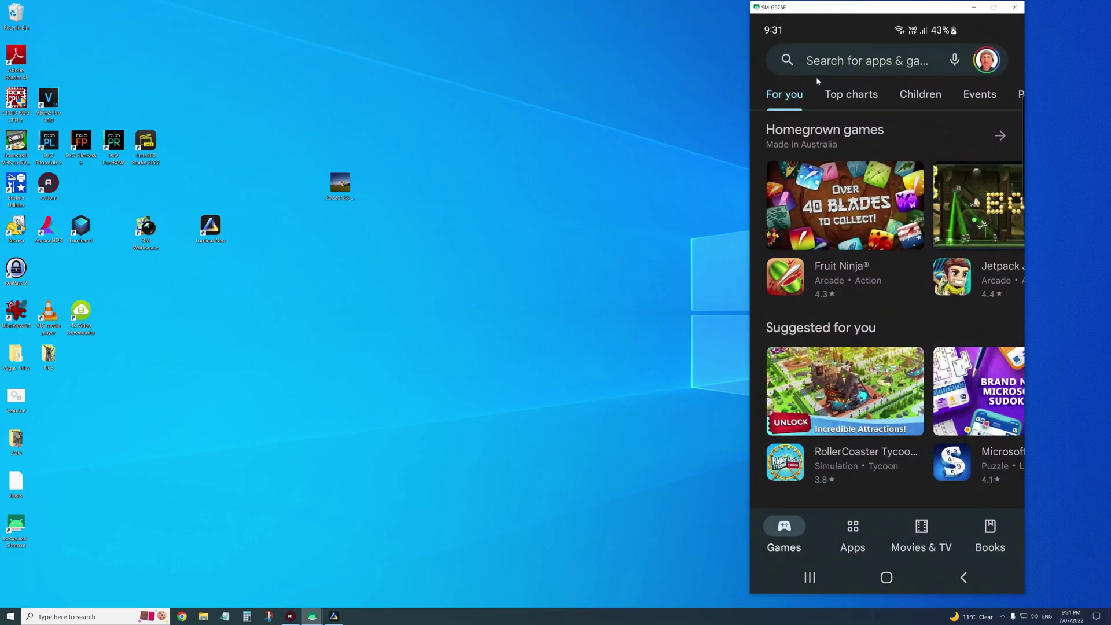
# Search the Play Store for 'luminar share' and open the installed Luminar Share app.
pyautogui.click(826, 61)
pyautogui.write('lu')
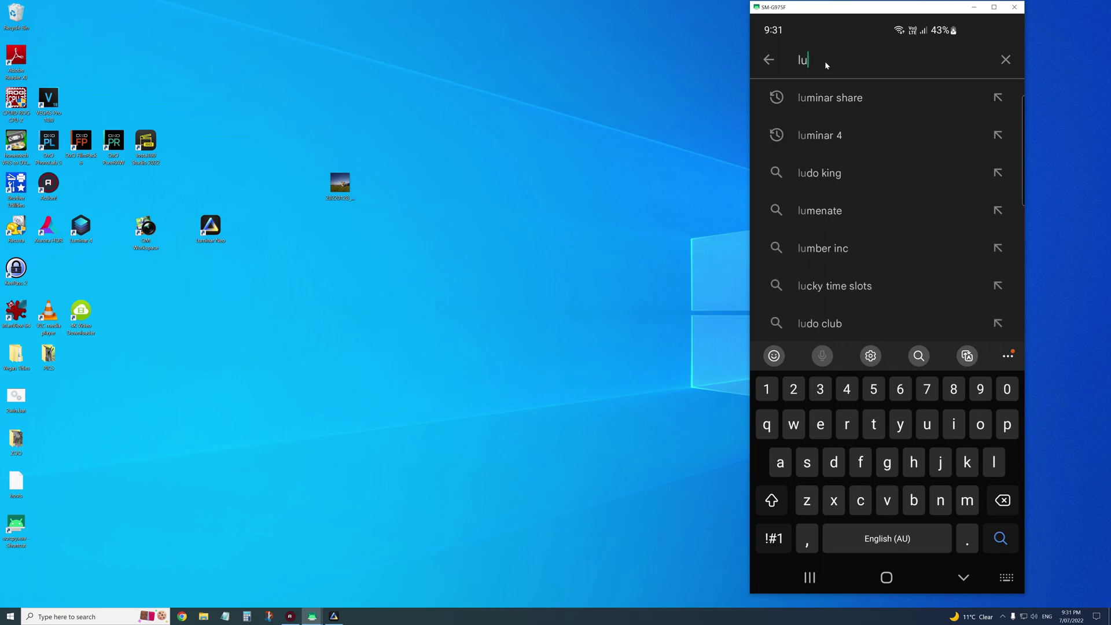
pyautogui.write('minar share')
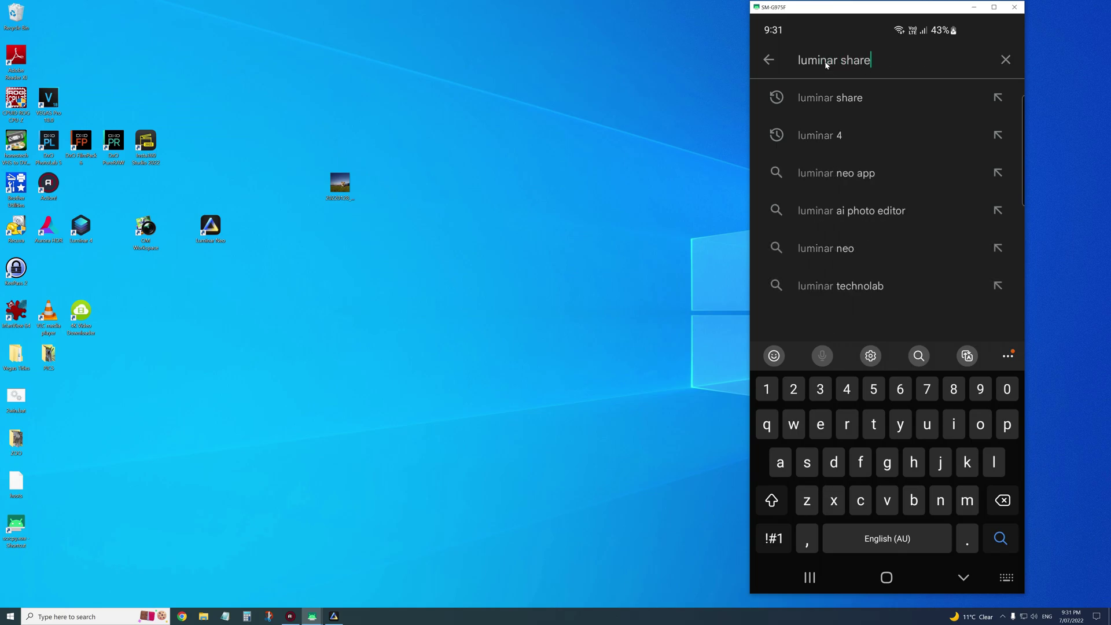
pyautogui.press('Return')
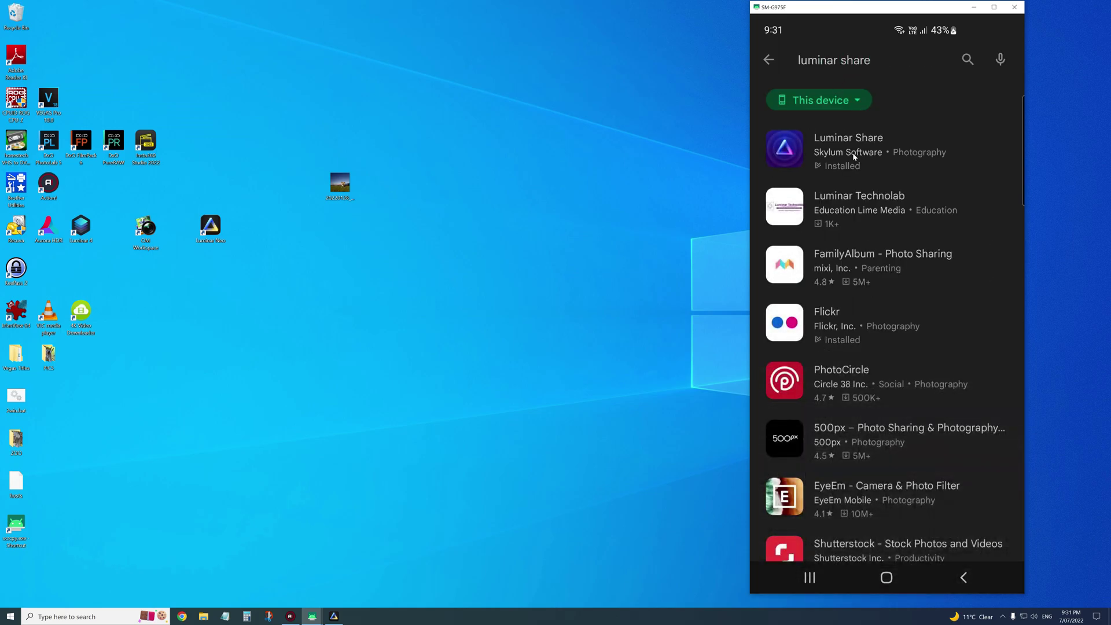
pyautogui.click(805, 151)
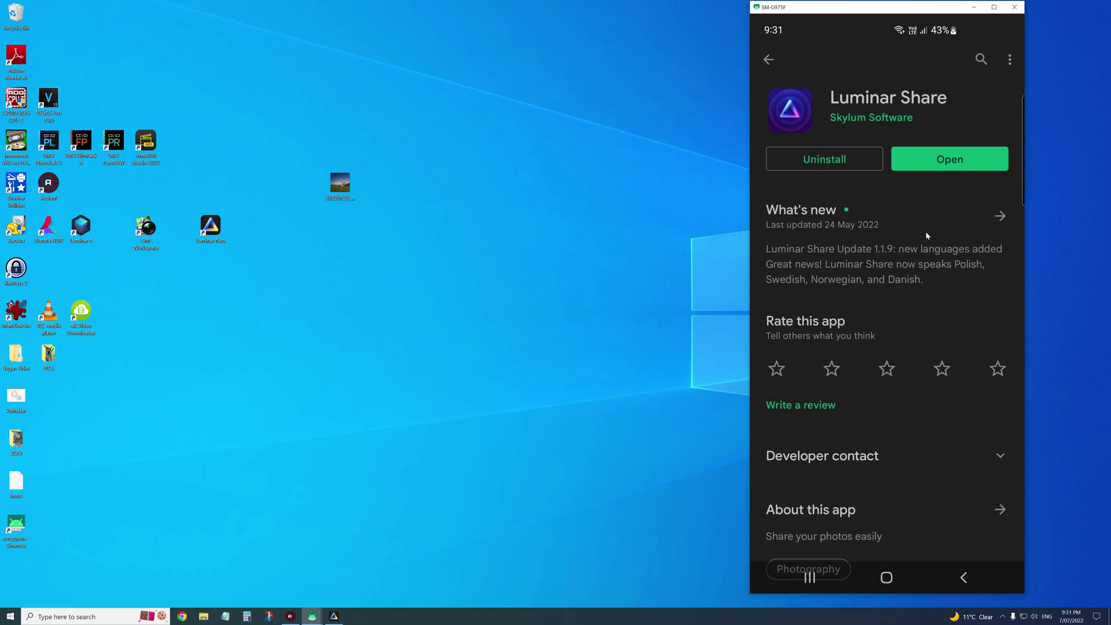
pyautogui.click(962, 162)
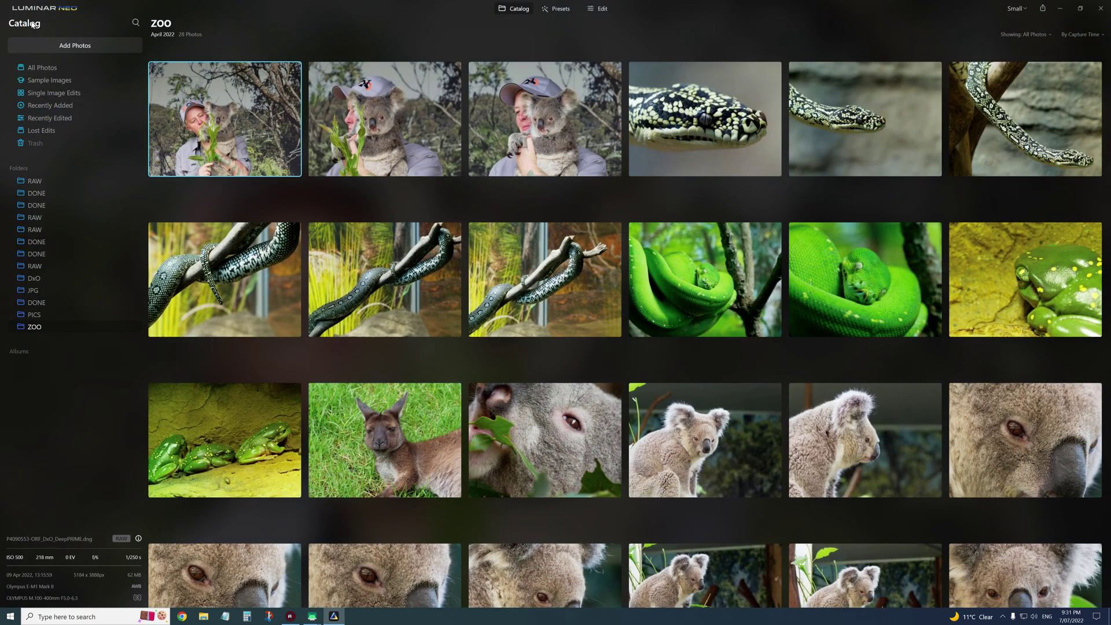
# Display the Luminar Share pairing QR code again via File > Share > Luminar Share.
pyautogui.click(36, 8)
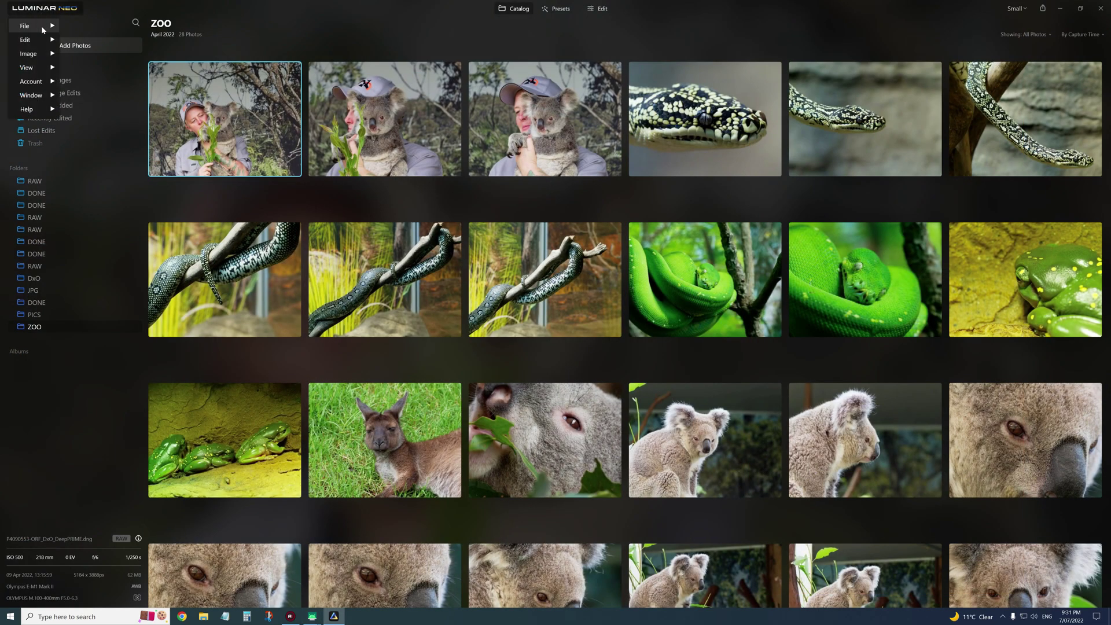
pyautogui.moveTo(42, 27)
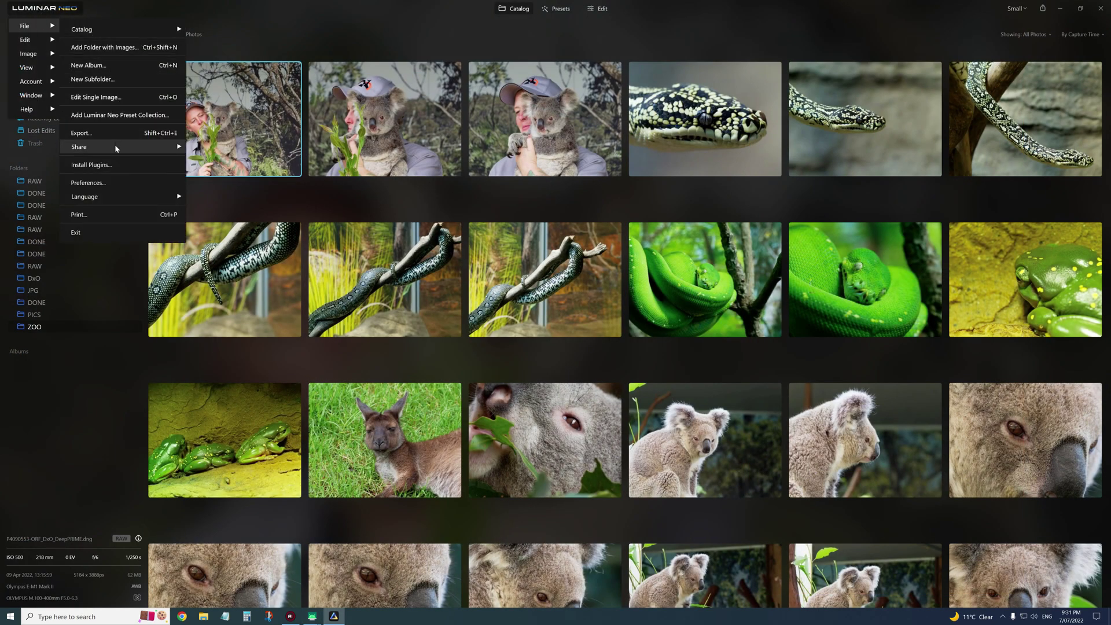
pyautogui.moveTo(116, 149)
pyautogui.click(217, 164)
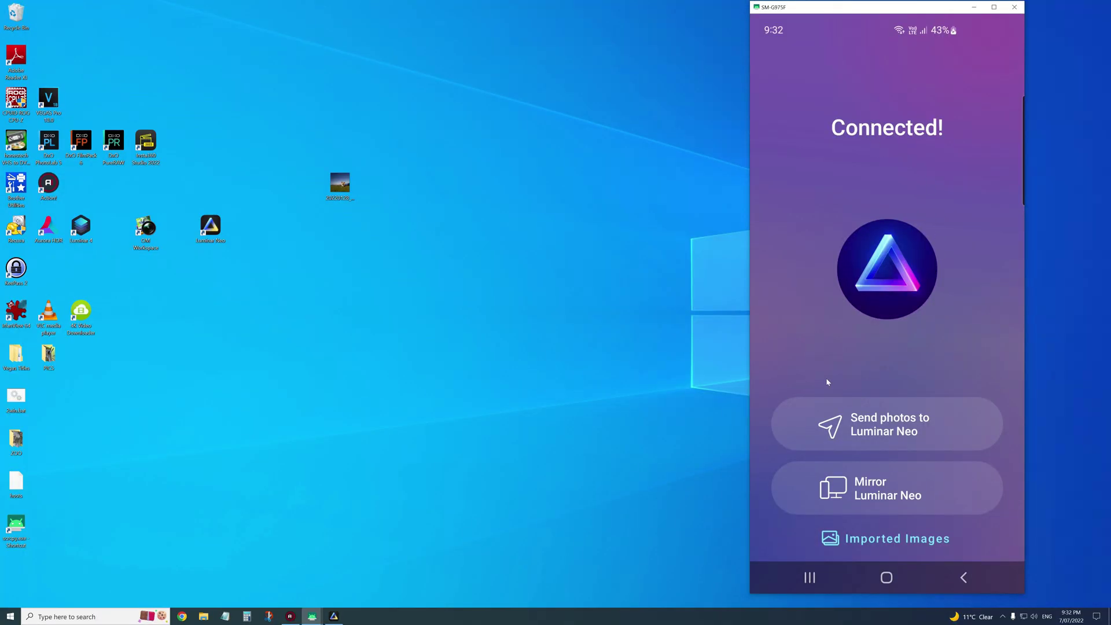
# Send the ibis-on-red-bin photo from the phone to Luminar Neo and return to Luminar Neo.
pyautogui.click(893, 427)
pyautogui.moveTo(893, 427); pyautogui.dragTo(906, 319)
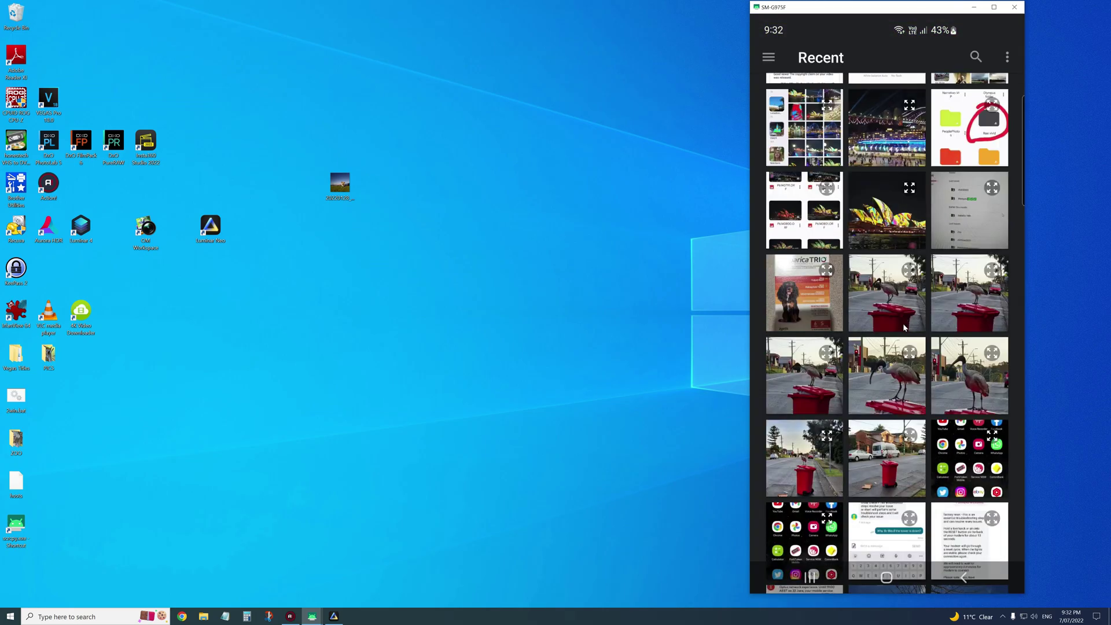
pyautogui.click(891, 386)
pyautogui.click(905, 526)
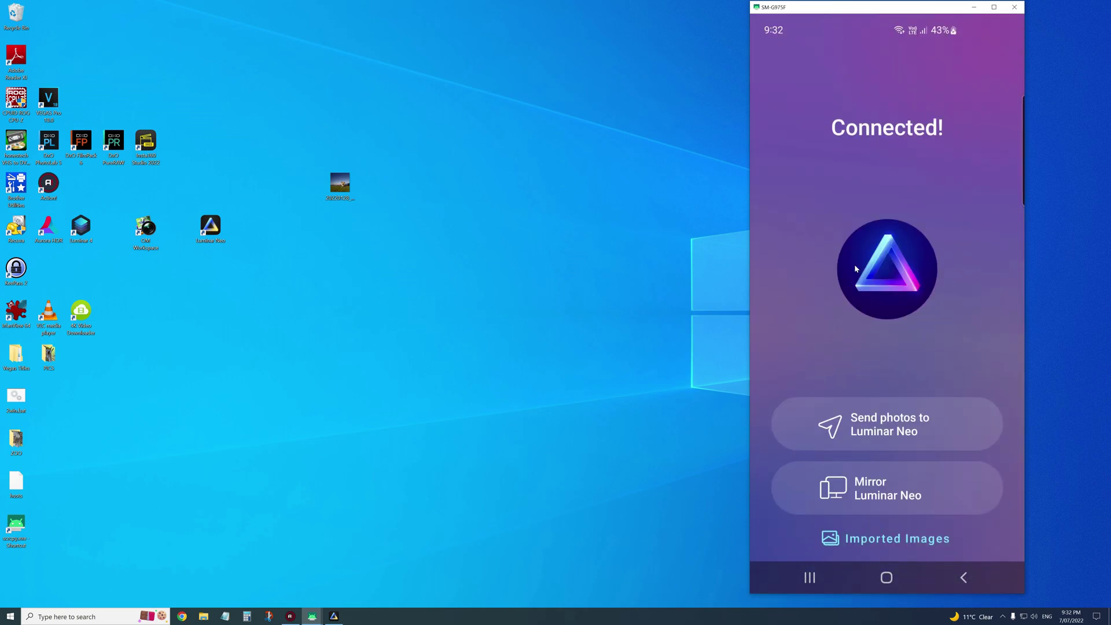
pyautogui.click(334, 616)
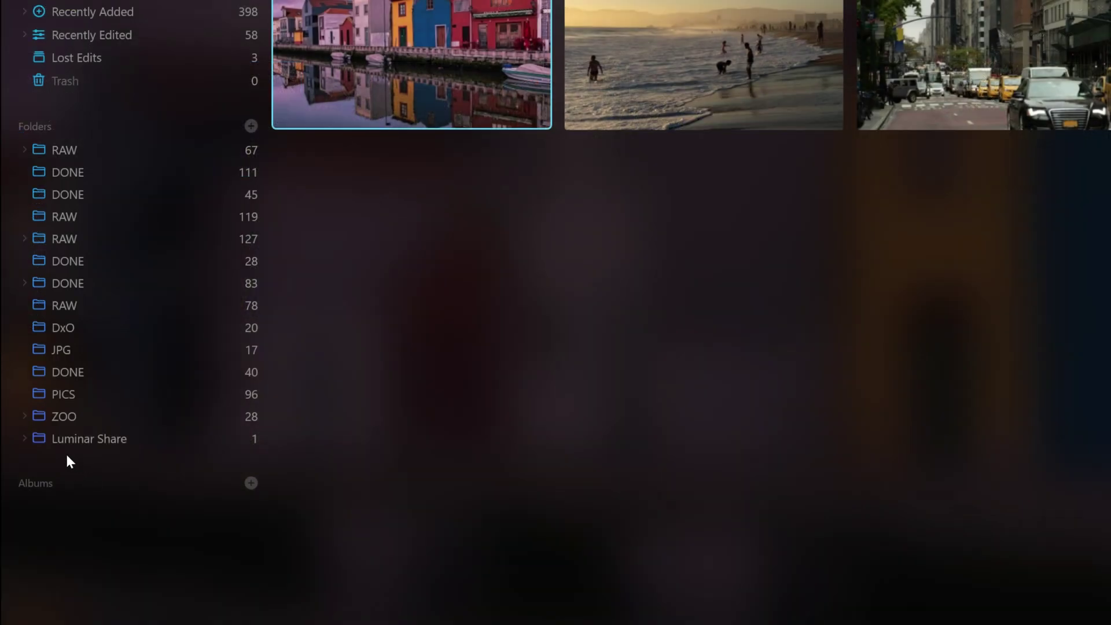
# Expand the Luminar Share folder and browse its ibis subfolder and five-photo subfolder.
pyautogui.click(24, 439)
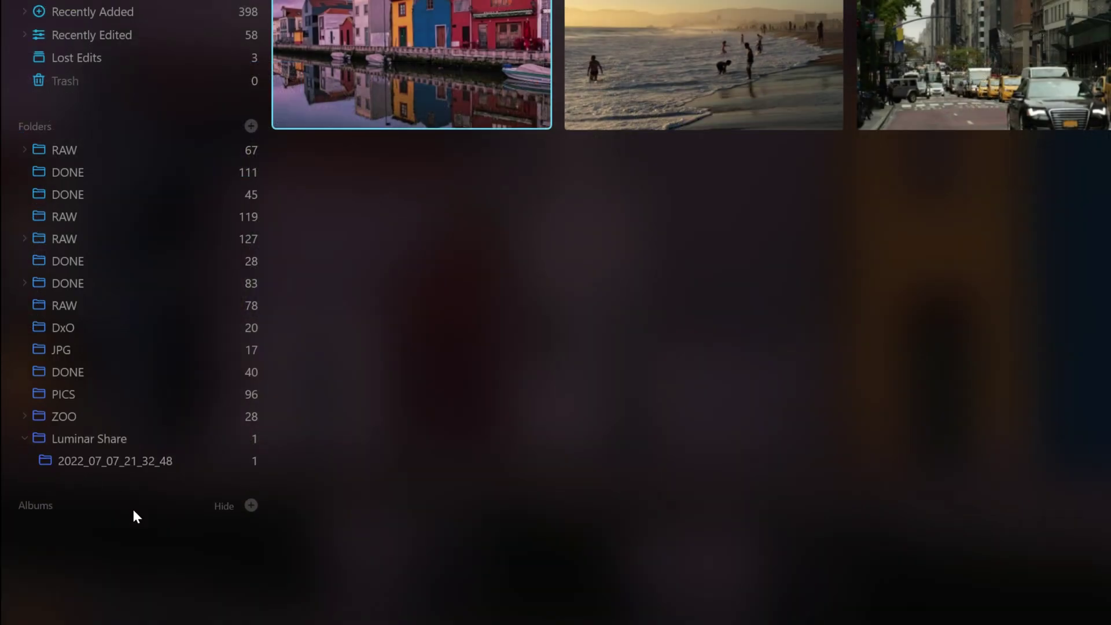
pyautogui.click(94, 463)
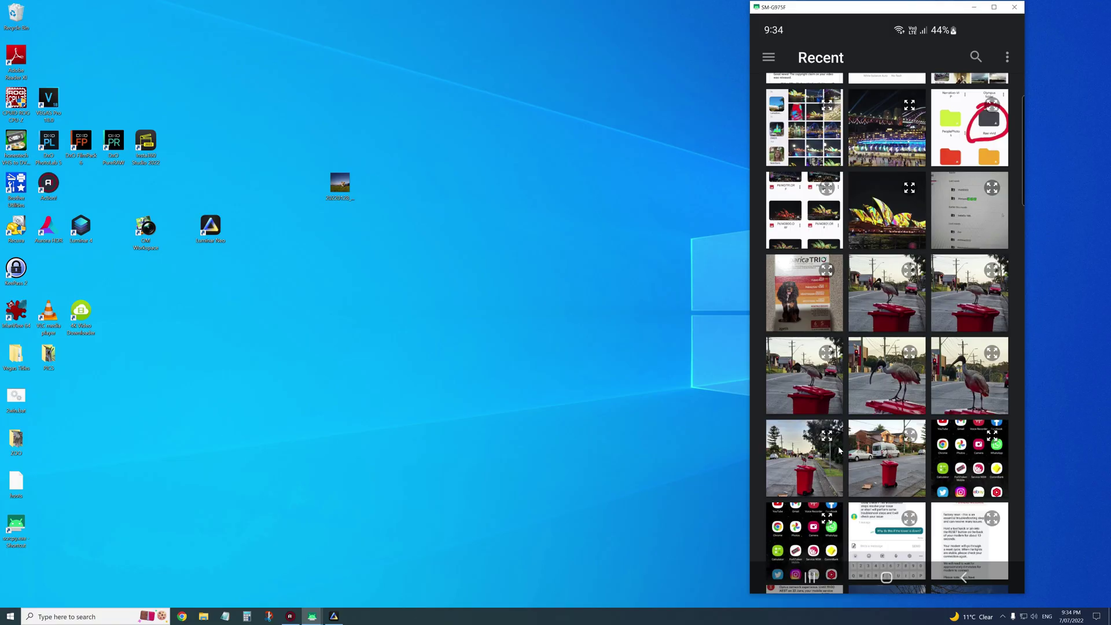
pyautogui.scroll(-2, 839, 450)
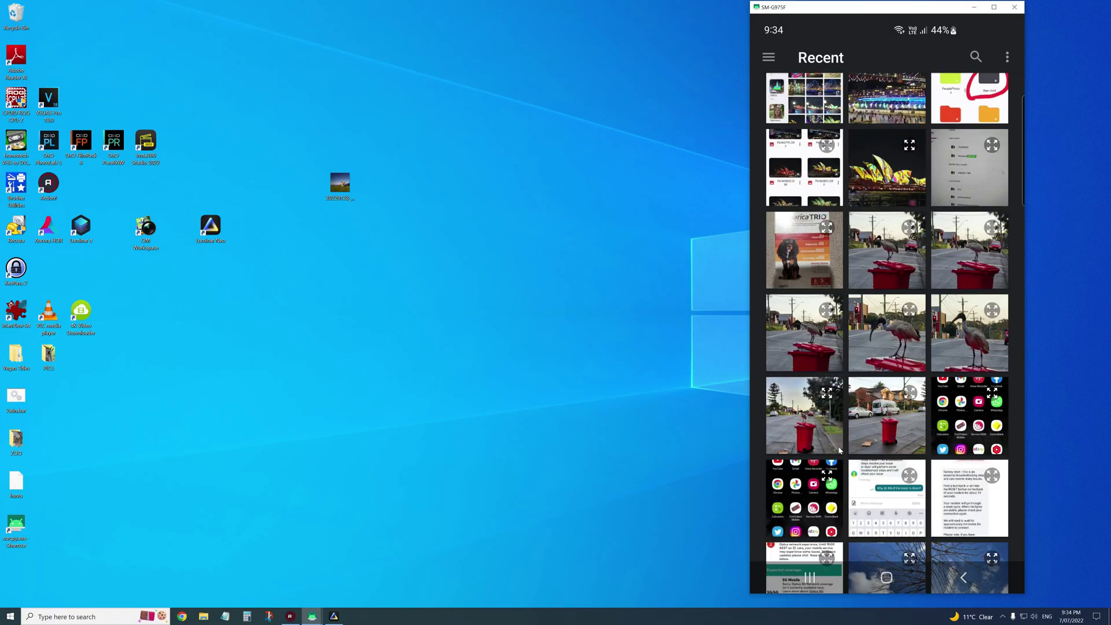
pyautogui.scroll(-10, 840, 450)
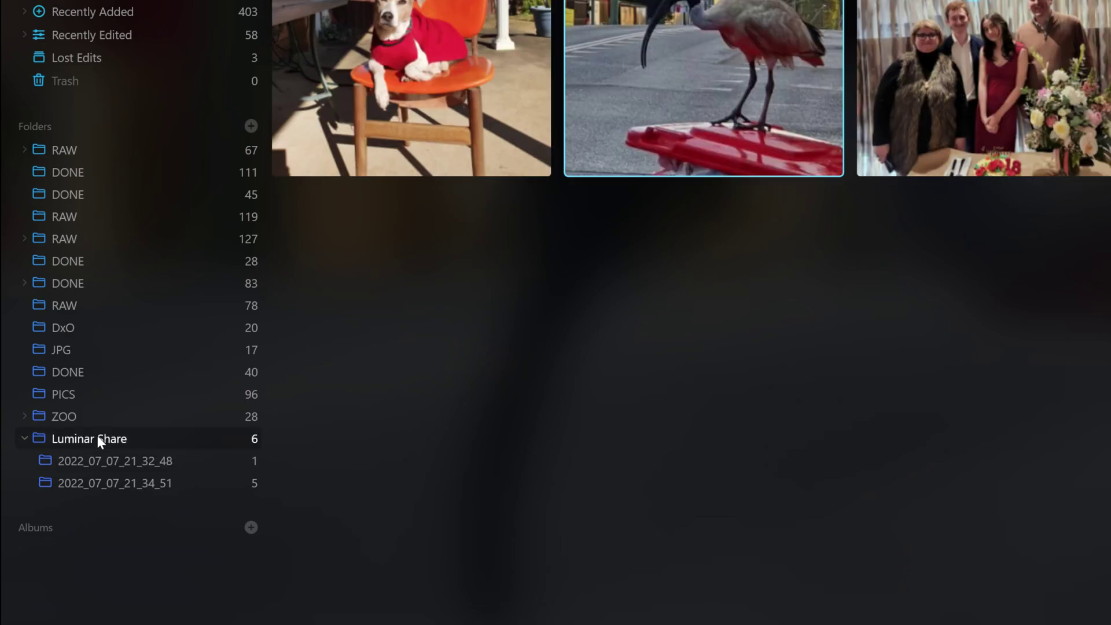
pyautogui.click(96, 454)
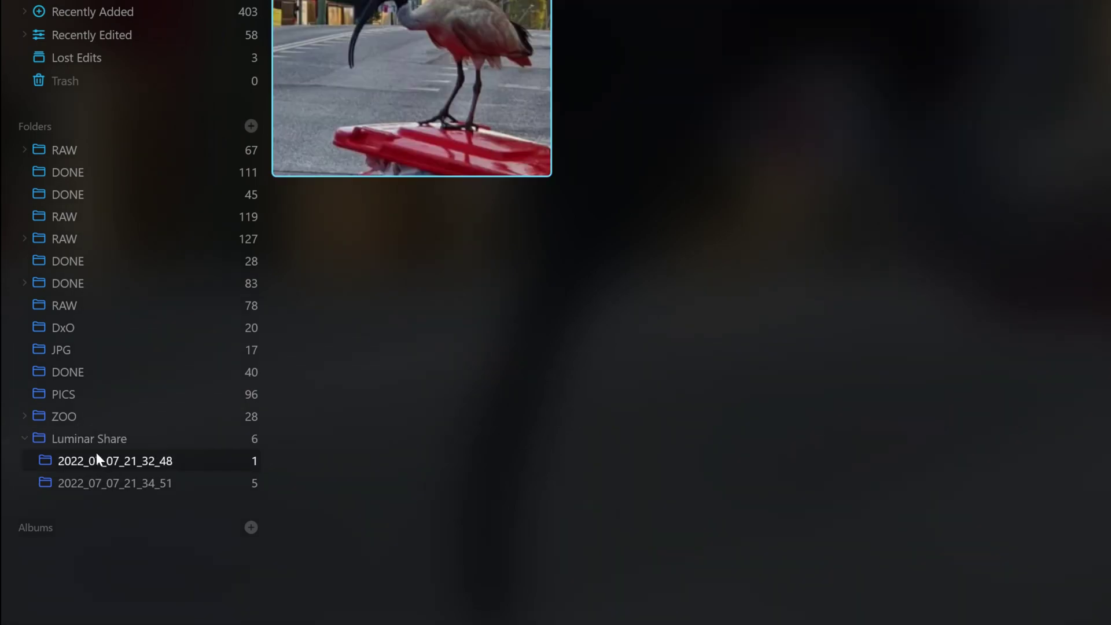
pyautogui.click(81, 481)
pyautogui.click(89, 463)
pyautogui.click(83, 483)
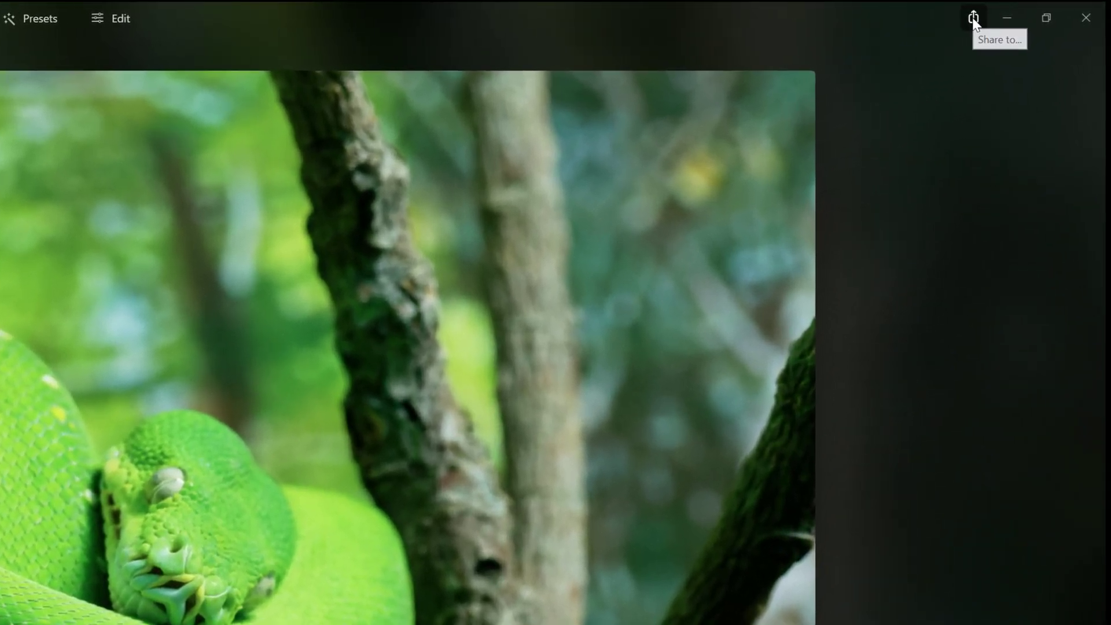
# Send the coiled green python photo to the phone with Share > Send to device.
pyautogui.click(974, 19)
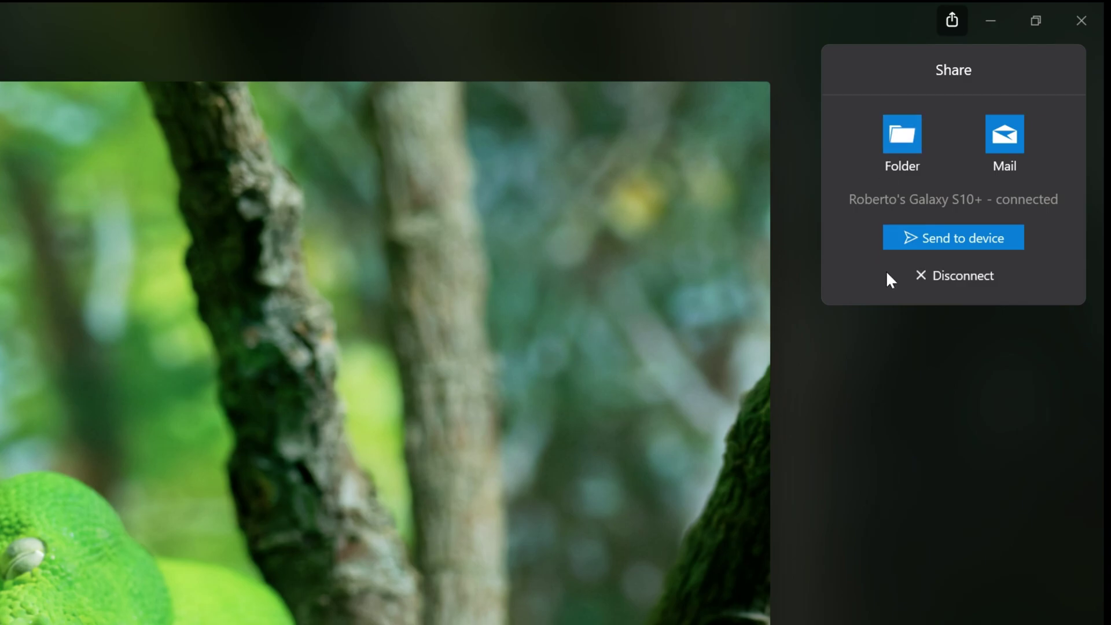
pyautogui.click(962, 233)
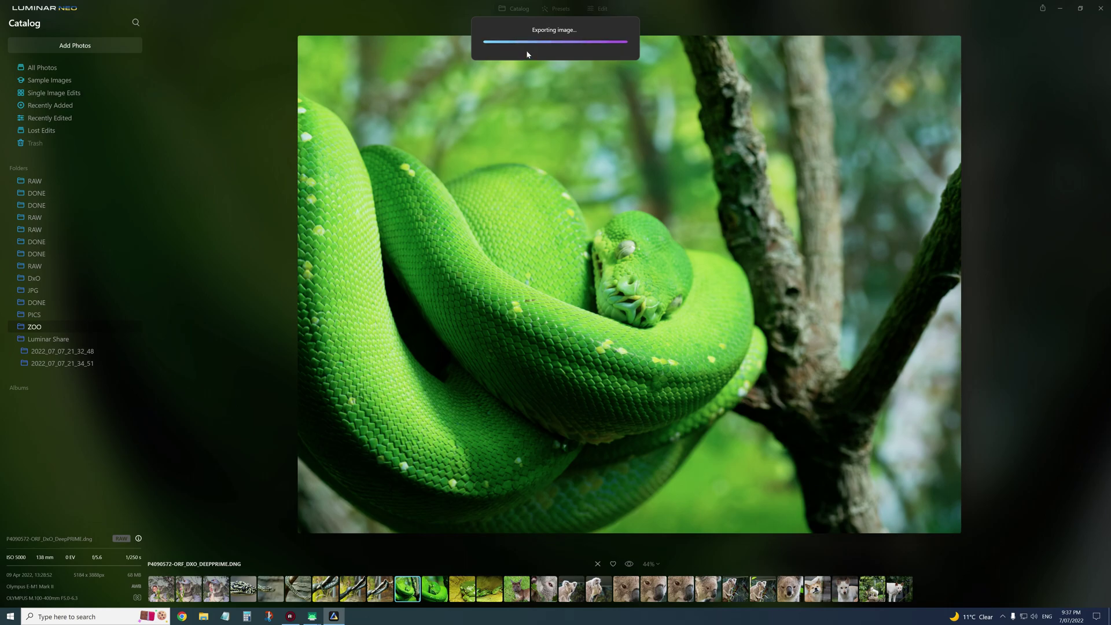
pyautogui.moveTo(312, 617)
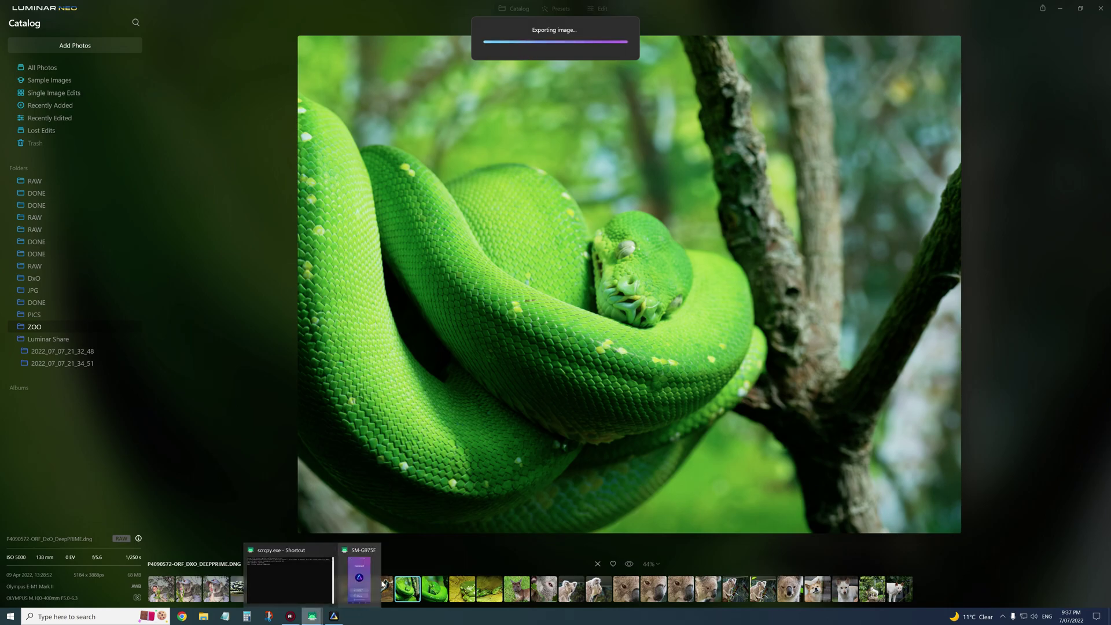
pyautogui.click(362, 576)
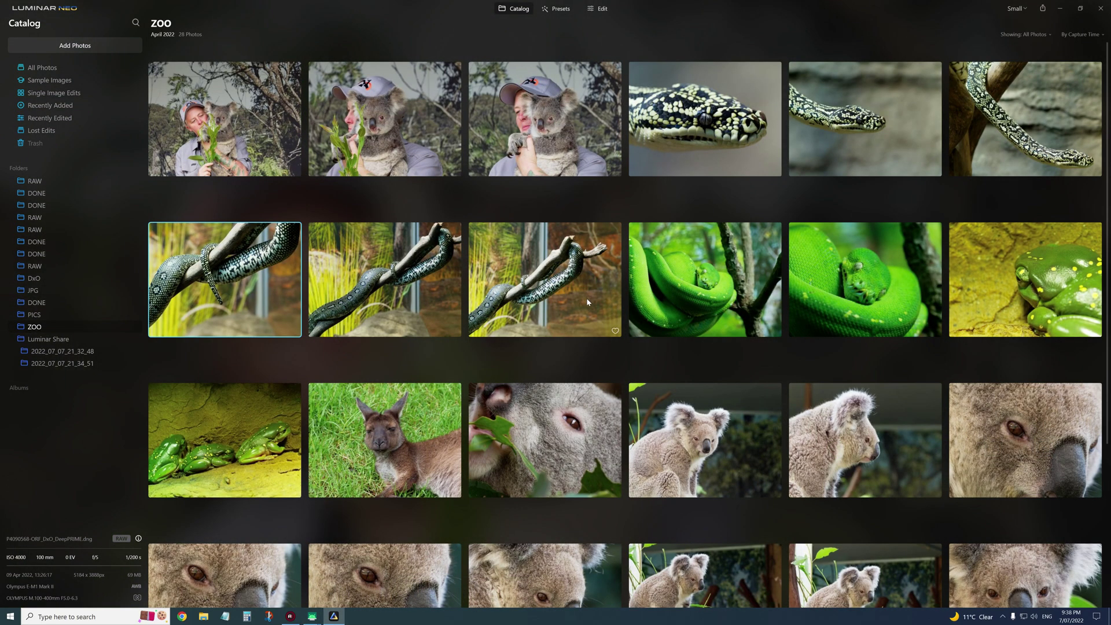
# Select the three snake-on-branch photos and send them to the connected phone.
pyautogui.keyDown('shift'); pyautogui.click(568, 287); pyautogui.keyUp('shift')
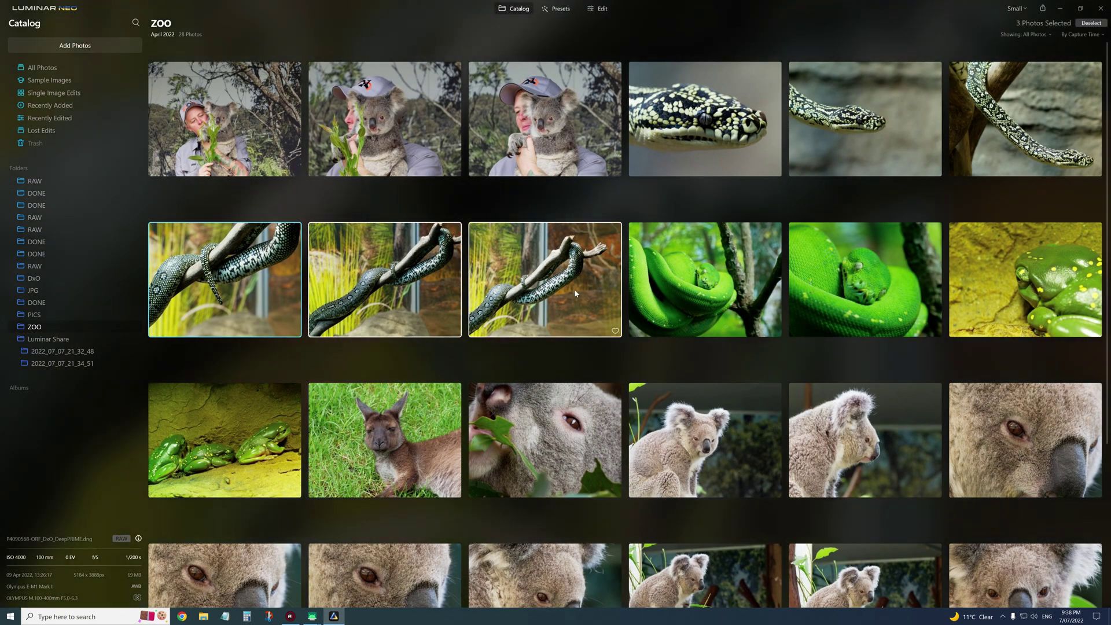
pyautogui.click(1043, 9)
pyautogui.click(1044, 106)
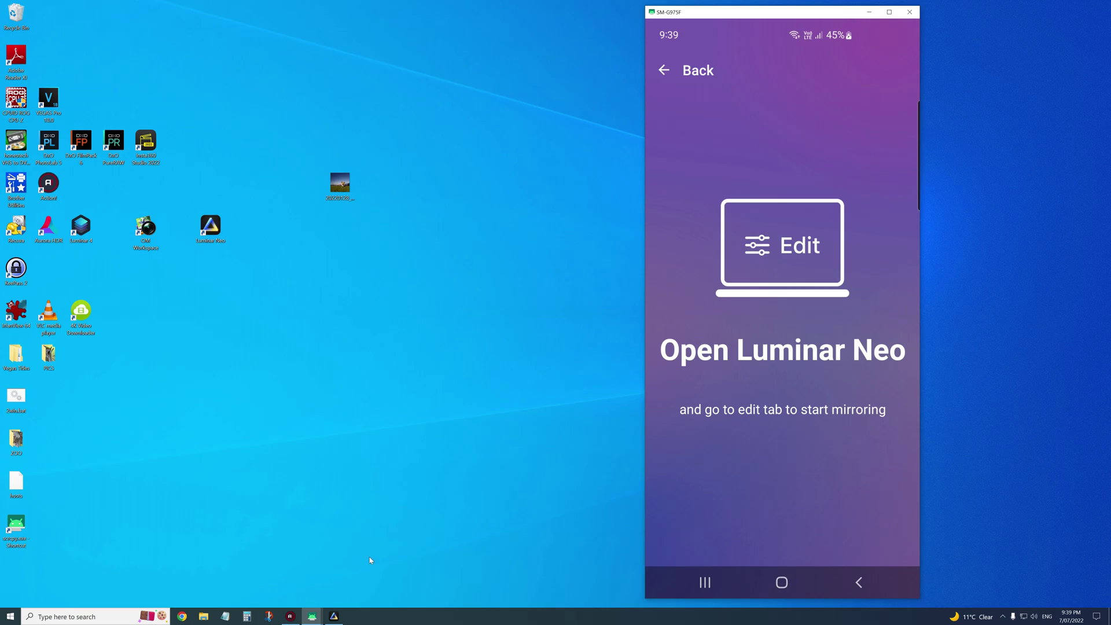
# Return to Luminar Neo and open the diamond python photo in the Edit tab.
pyautogui.click(334, 617)
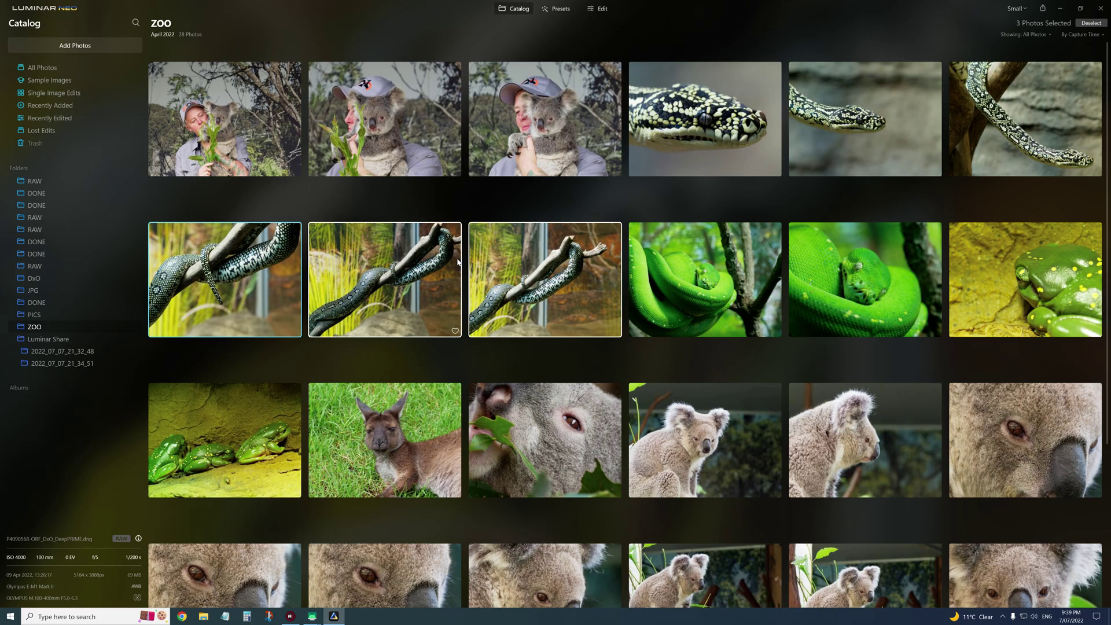
pyautogui.click(600, 9)
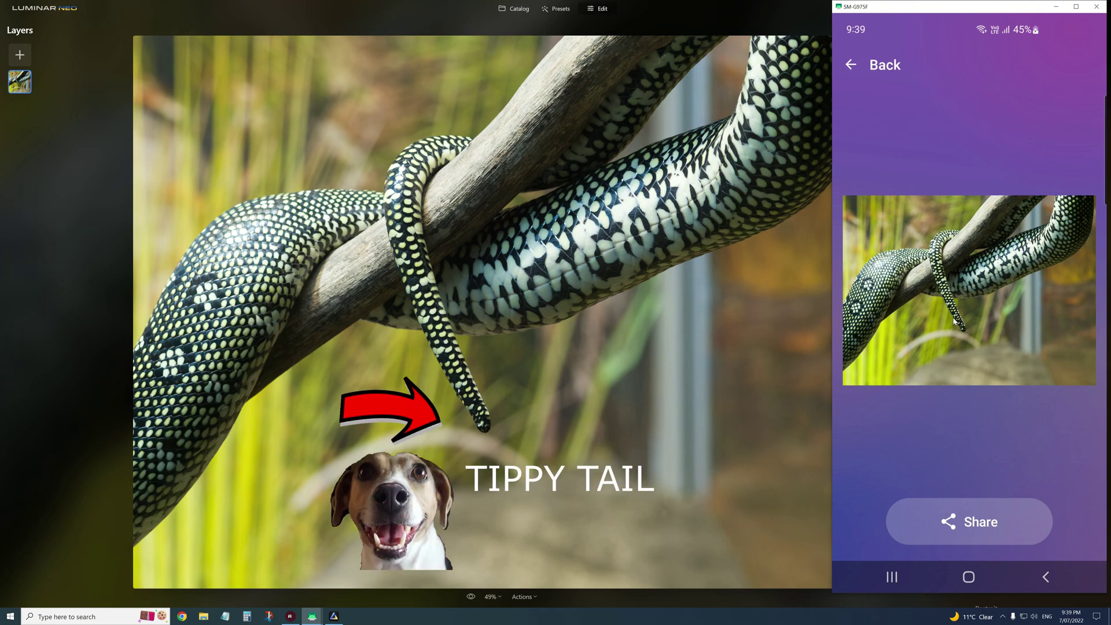
# Brighten the snake photo to Exposure 0.54, lower Smart Contrast, try Enhance AI, and stop mirroring.
pyautogui.moveTo(902, 7); pyautogui.dragTo(325, 8)
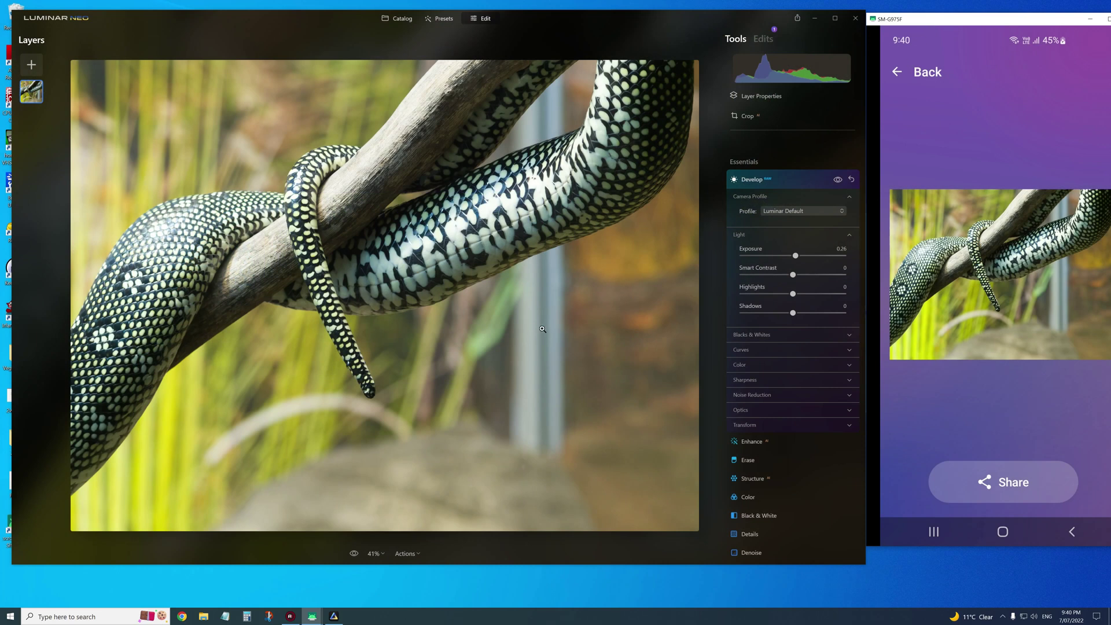
pyautogui.moveTo(797, 260)
pyautogui.mouseDown()
pyautogui.moveTo(822, 262)
pyautogui.moveTo(798, 259)
pyautogui.mouseUp()
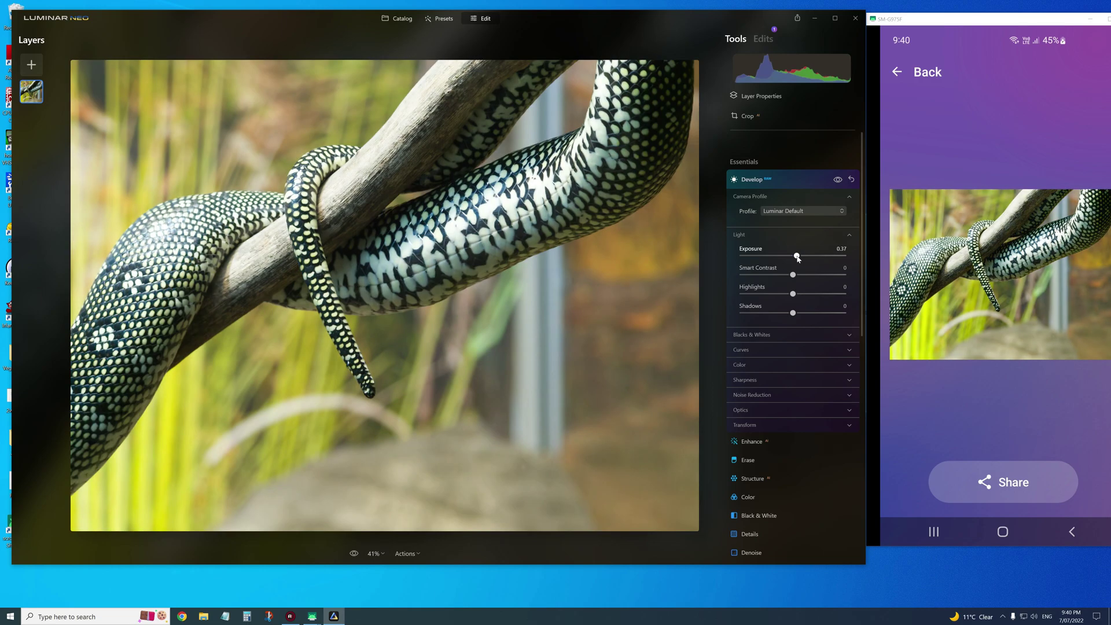
pyautogui.moveTo(798, 258); pyautogui.dragTo(809, 296)
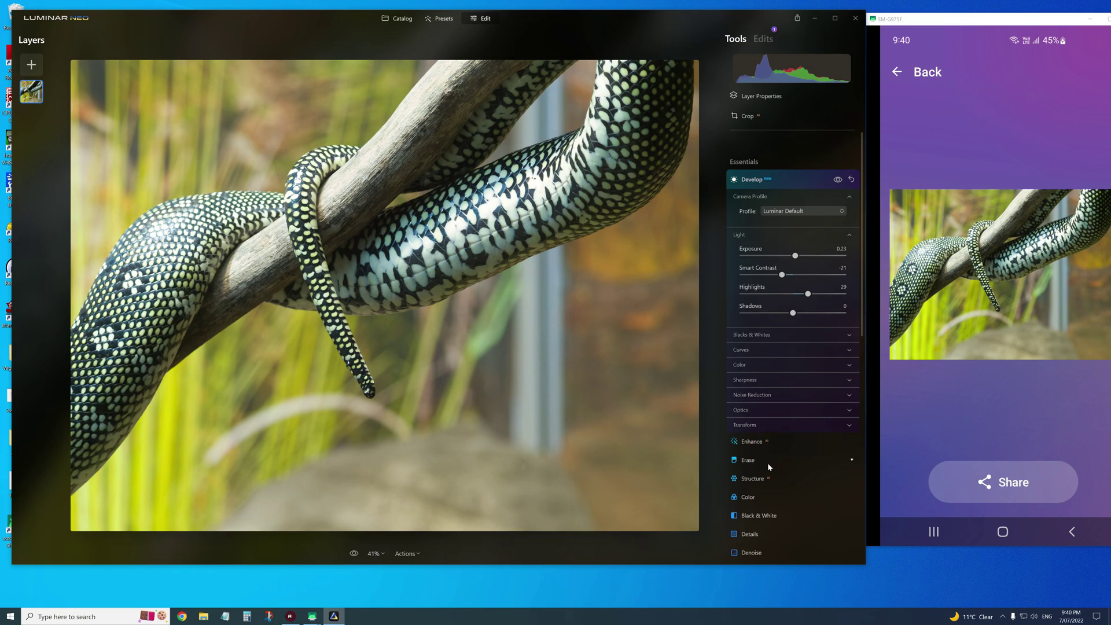
pyautogui.click(752, 442)
pyautogui.click(824, 247)
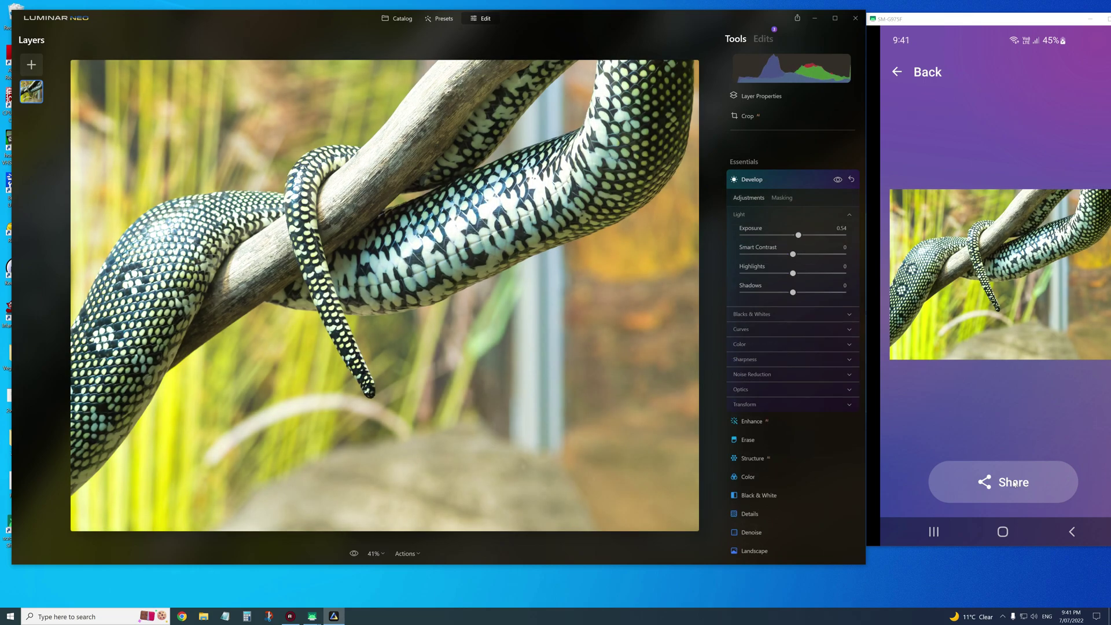
pyautogui.click(1015, 484)
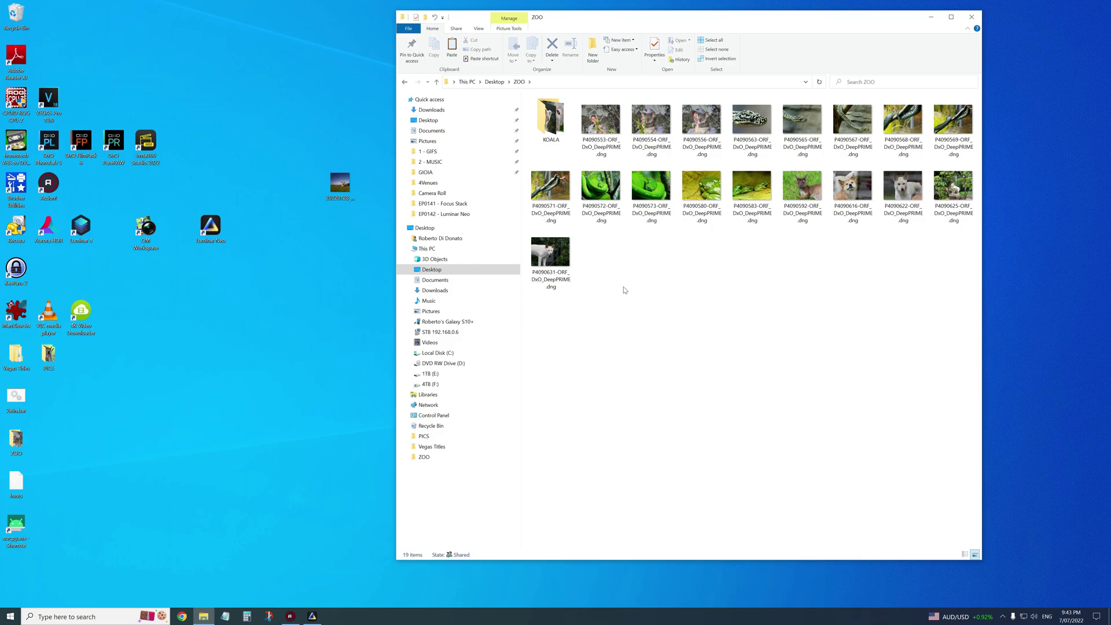
# Move 20220128_203714.jpg from the desktop into the ZOO folder and select it in Luminar Neo.
pyautogui.moveTo(340, 183); pyautogui.dragTo(631, 265)
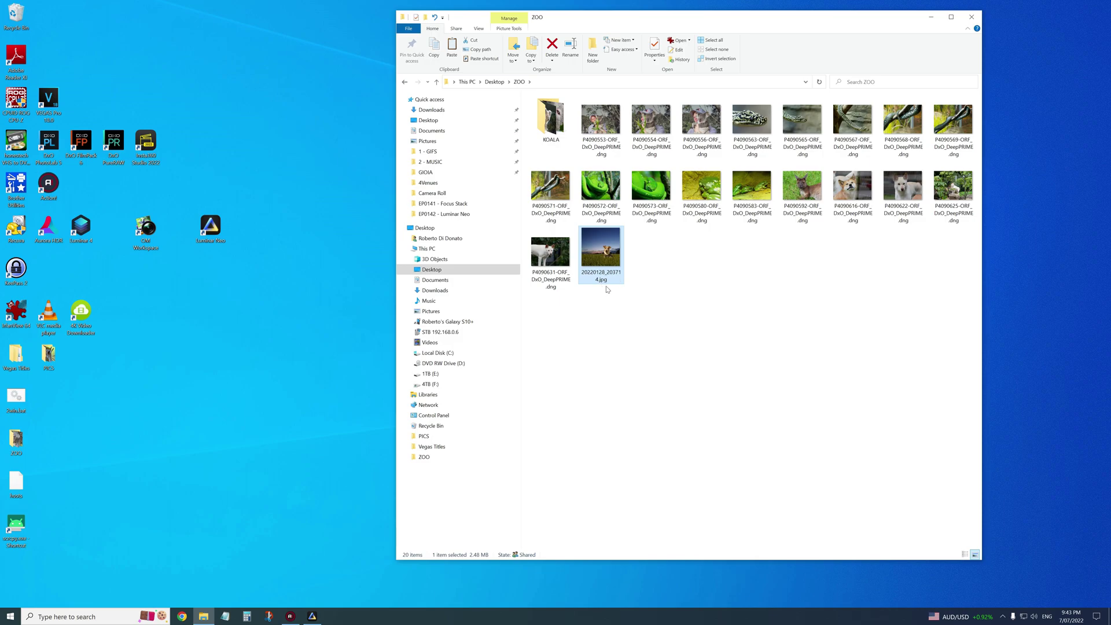
pyautogui.click(931, 17)
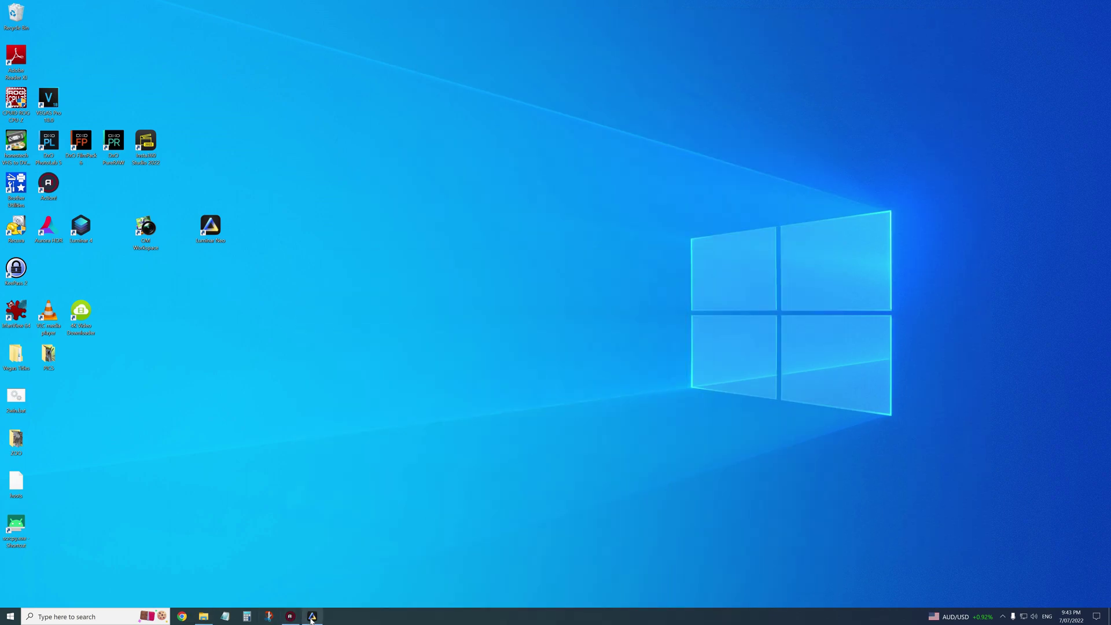
pyautogui.click(312, 616)
pyautogui.scroll(3, 527, 432)
pyautogui.click(241, 138)
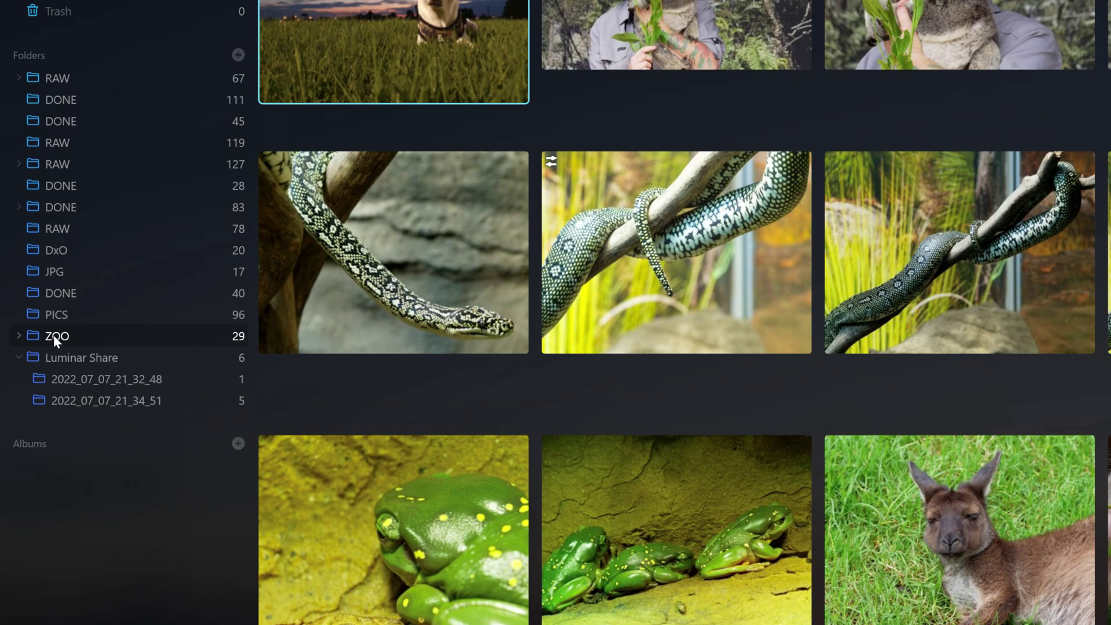
# Create a new TESTTING subfolder inside the ZOO folder.
pyautogui.rightClick(55, 335)
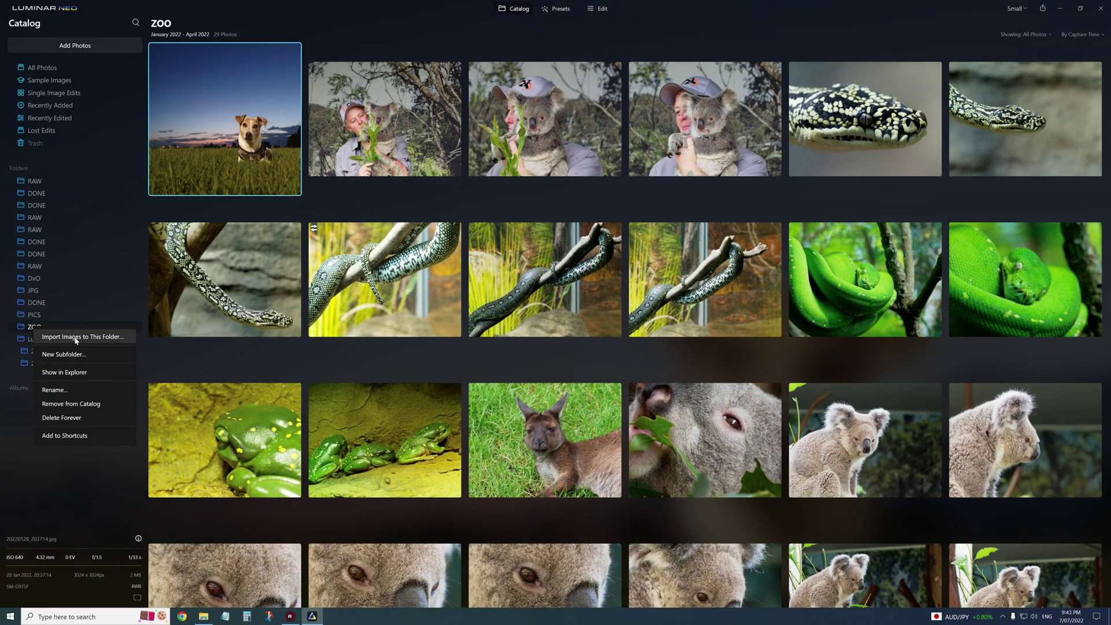
pyautogui.click(128, 355)
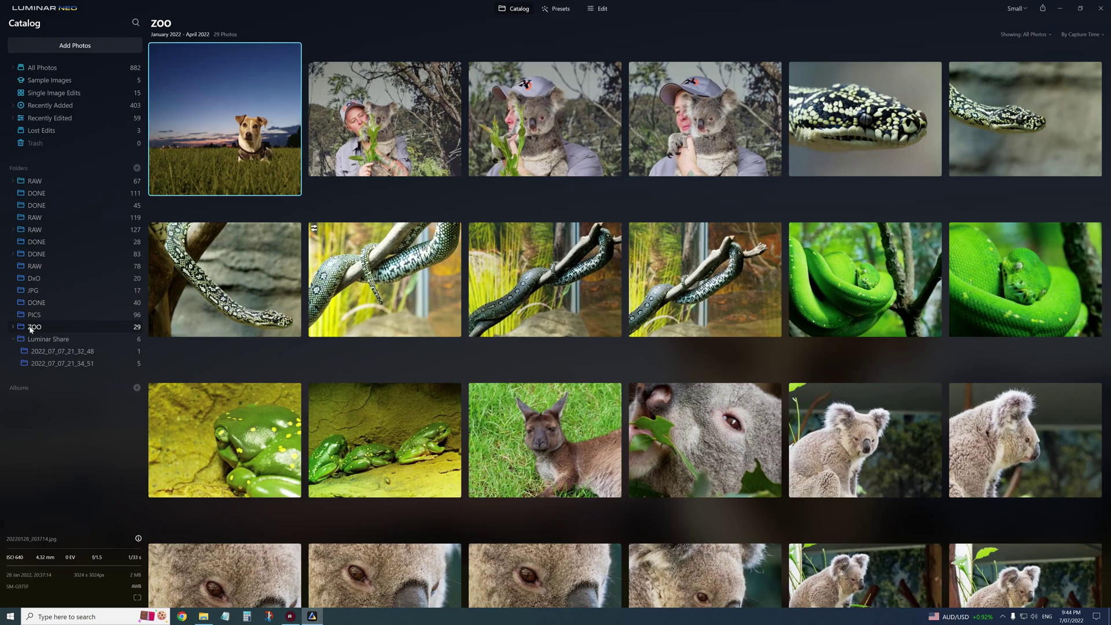
pyautogui.rightClick(31, 330)
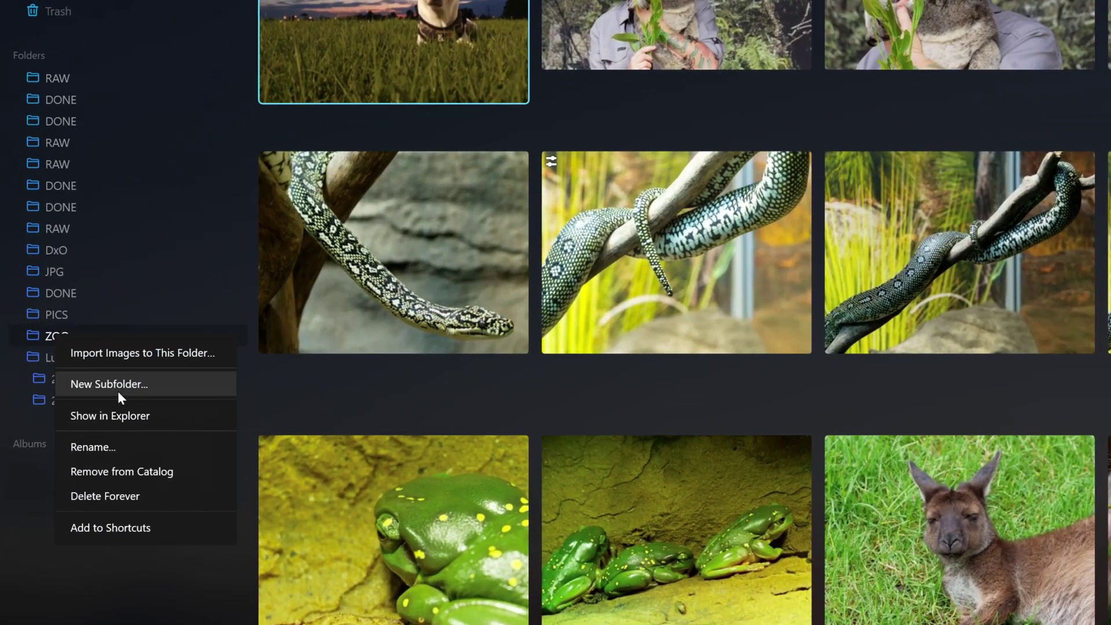
pyautogui.click(69, 354)
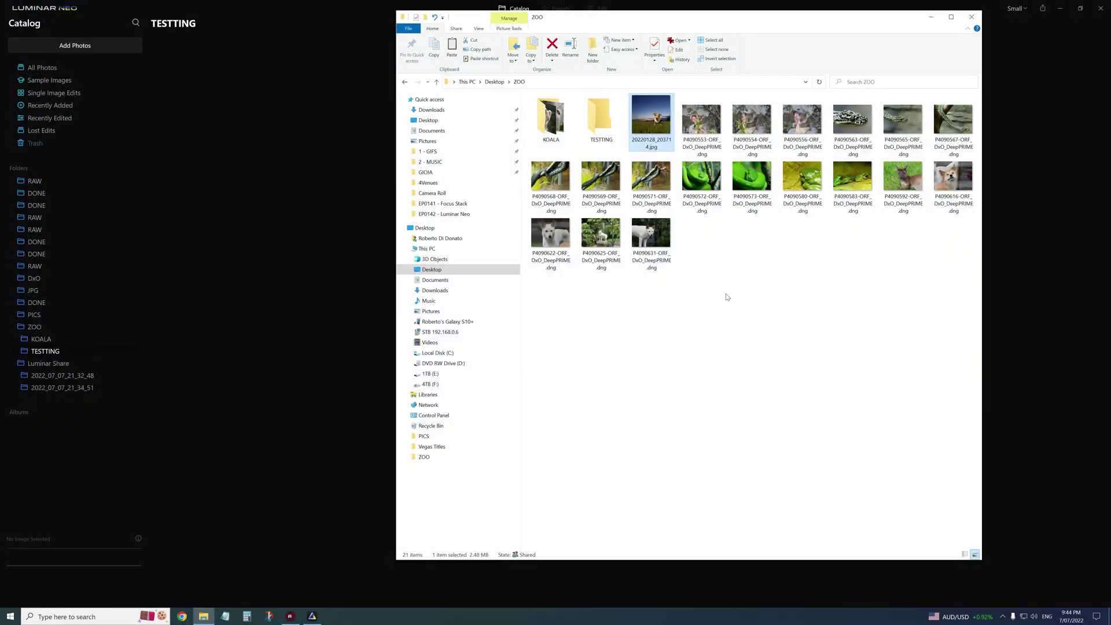
pyautogui.click(590, 119)
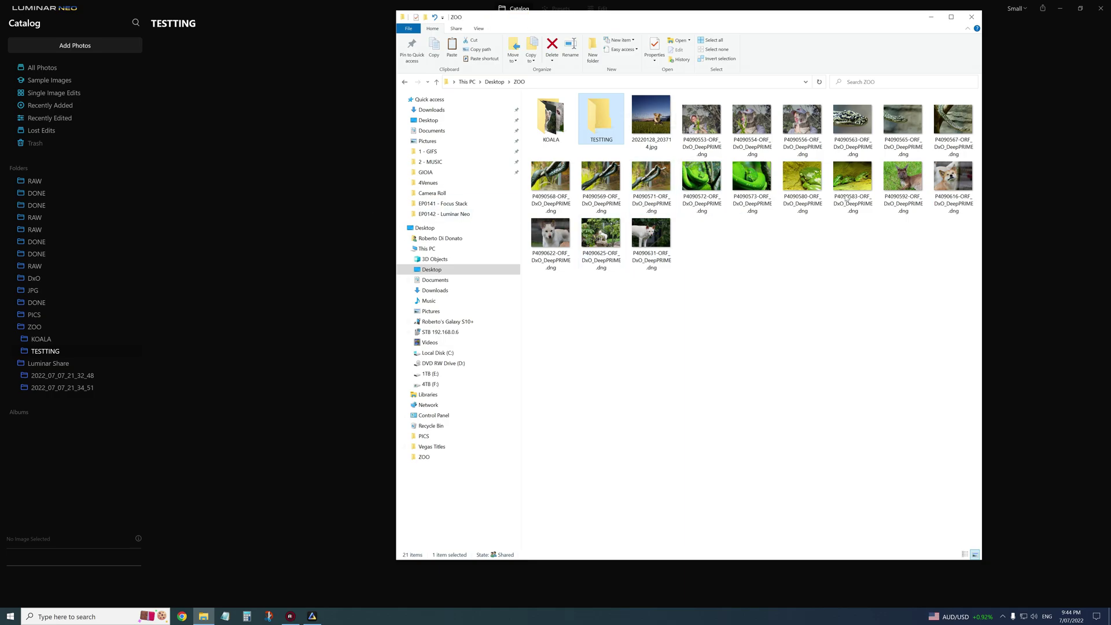
pyautogui.click(931, 16)
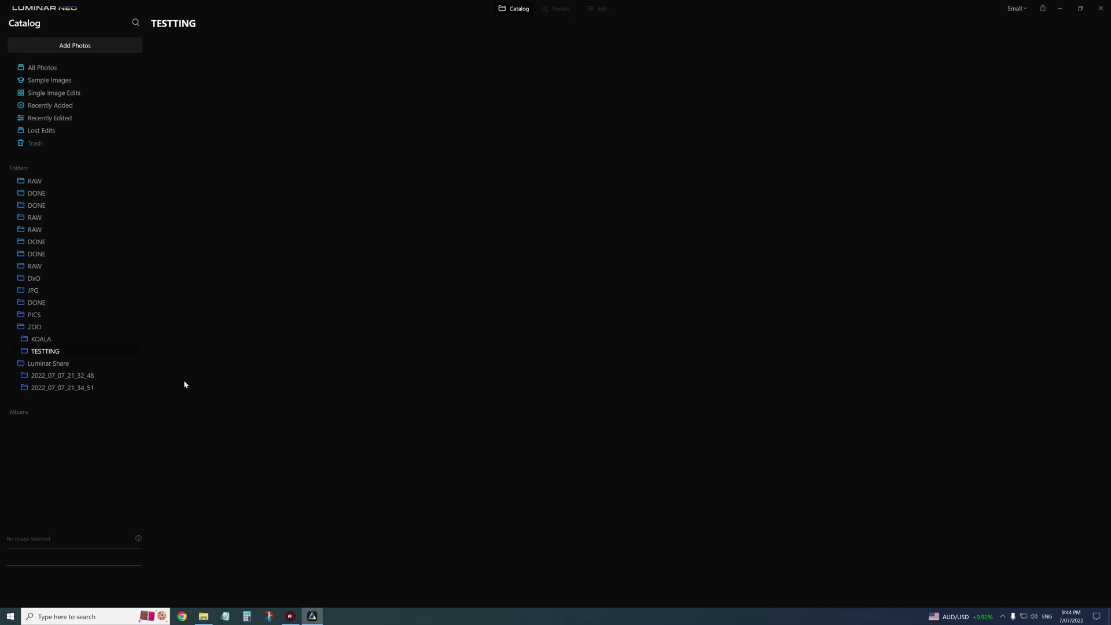
pyautogui.hotkey('alt', 'Tab')
# Delete the TESTTING folder forever, confirming with Yes.
pyautogui.rightClick(44, 351)
pyautogui.click(71, 428)
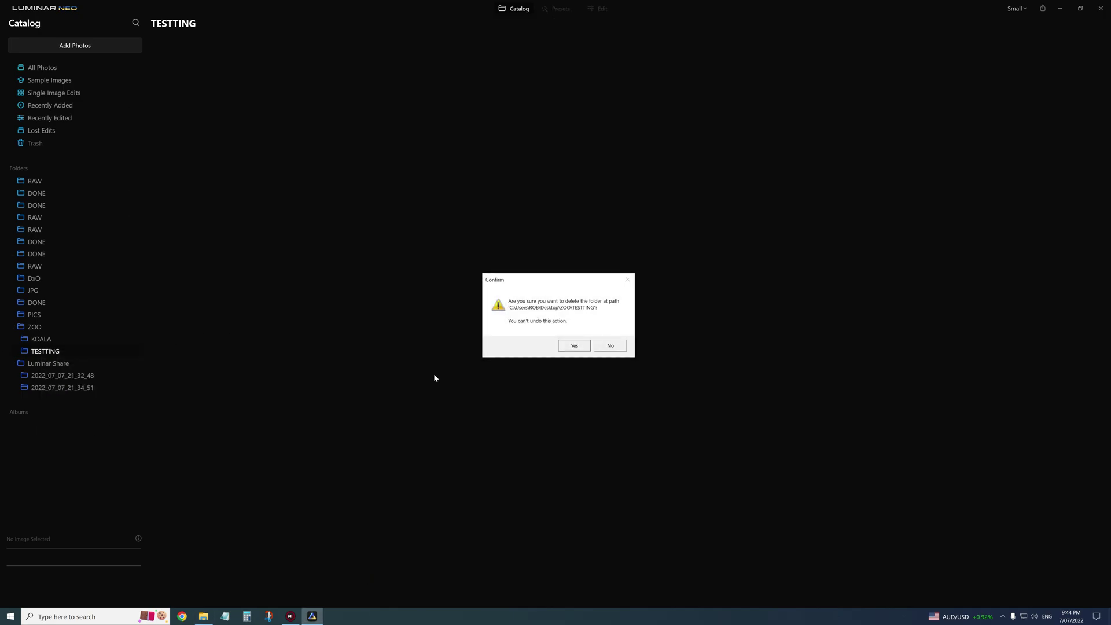
pyautogui.click(573, 346)
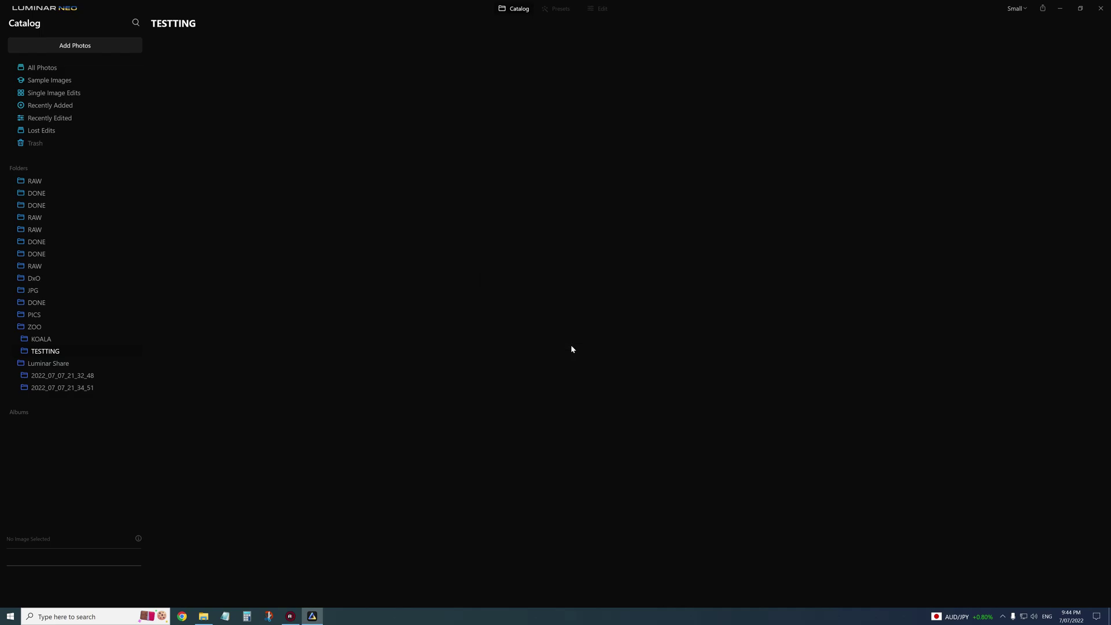
pyautogui.hotkey('alt', 'Tab')
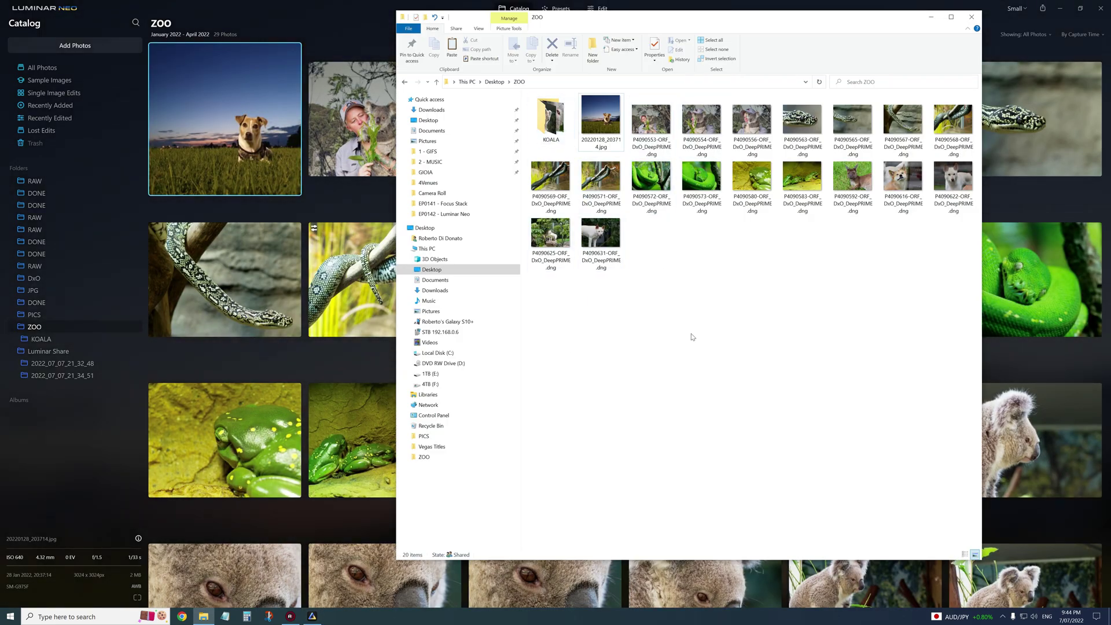
# Move a snake photo from the ZOO folder to the Trash and view the Trash.
pyautogui.rightClick(206, 272)
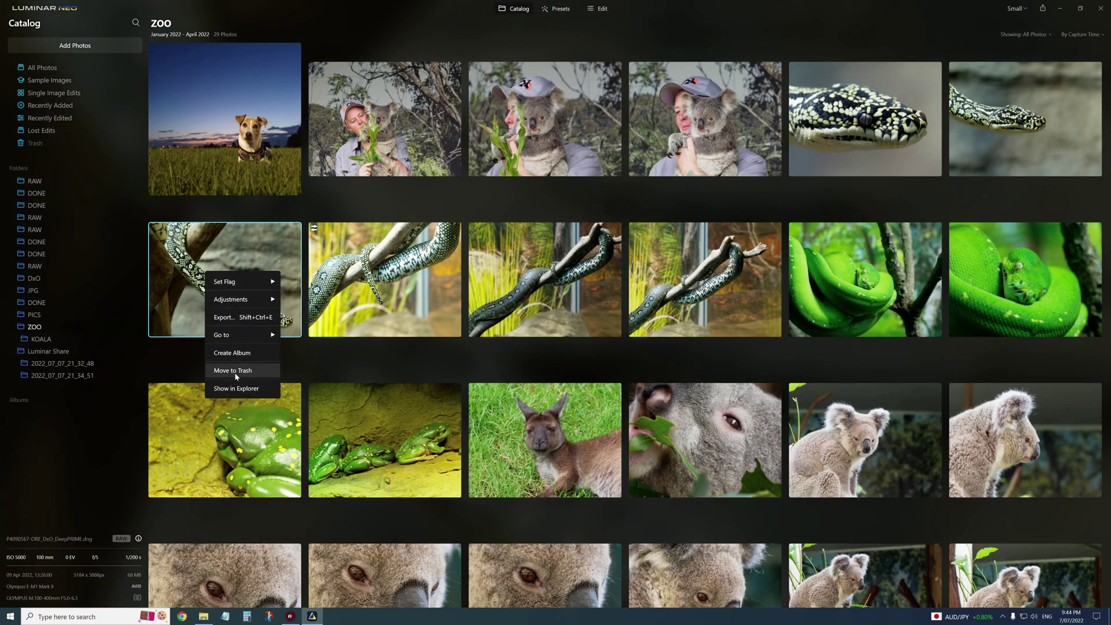
pyautogui.click(237, 371)
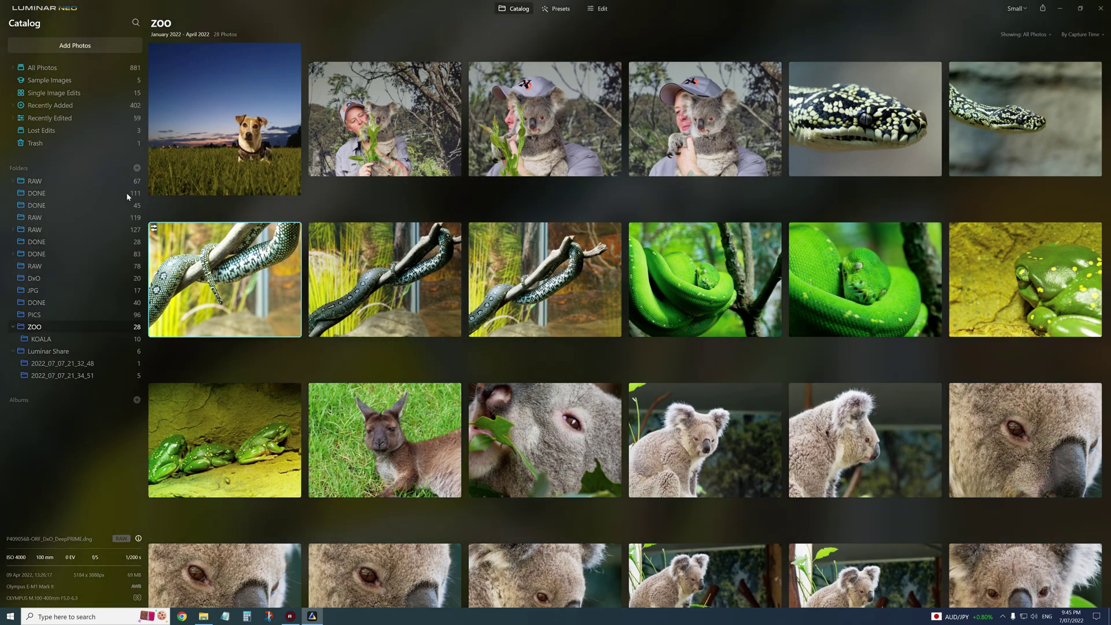
pyautogui.click(36, 144)
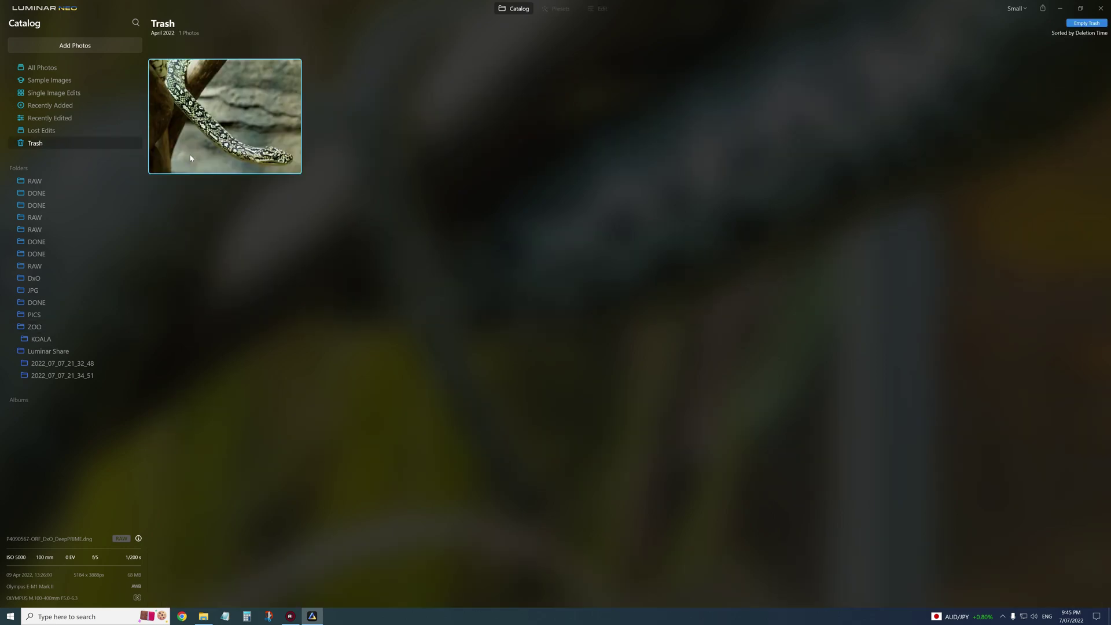
# Check the snake photo's file in the ZOO folder in File Explorer, then return to Luminar.
pyautogui.hotkey('alt', 'Tab')
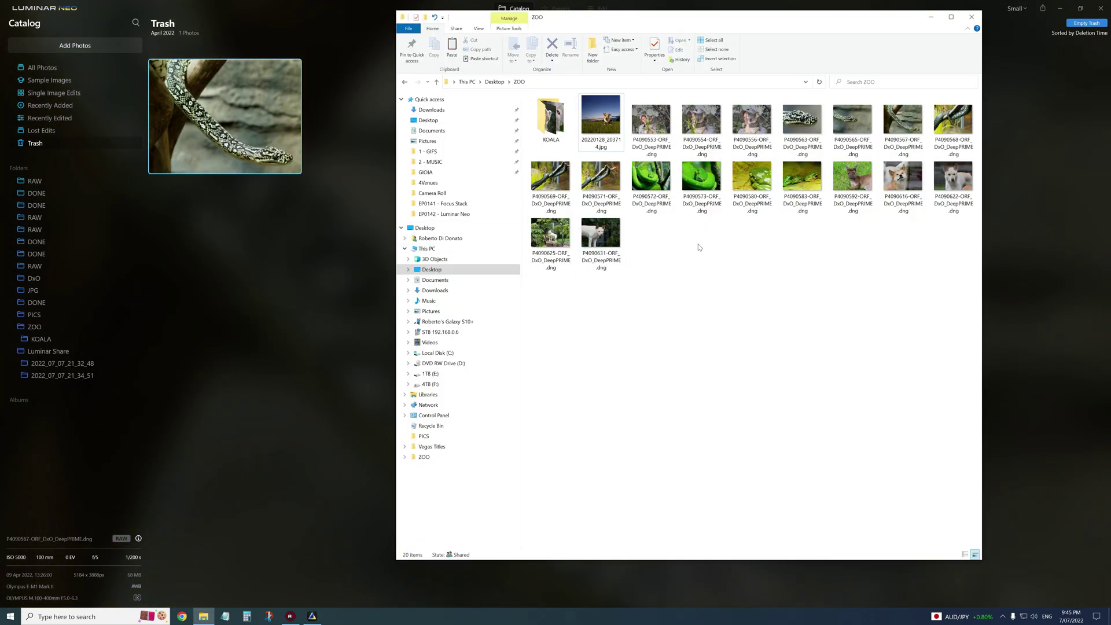
pyautogui.click(843, 126)
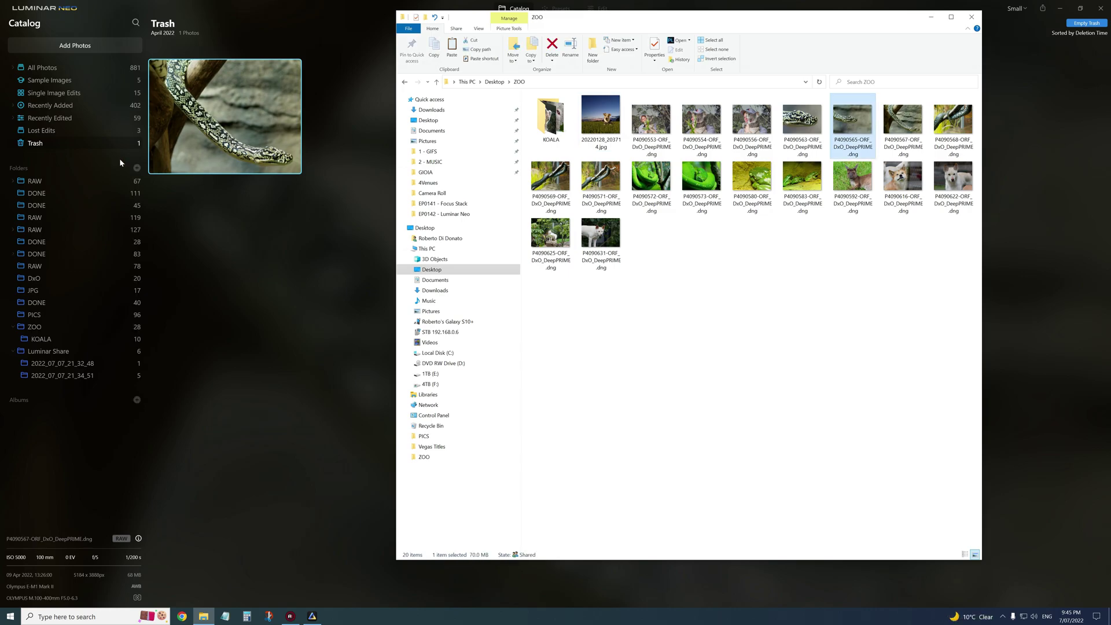
pyautogui.click(930, 17)
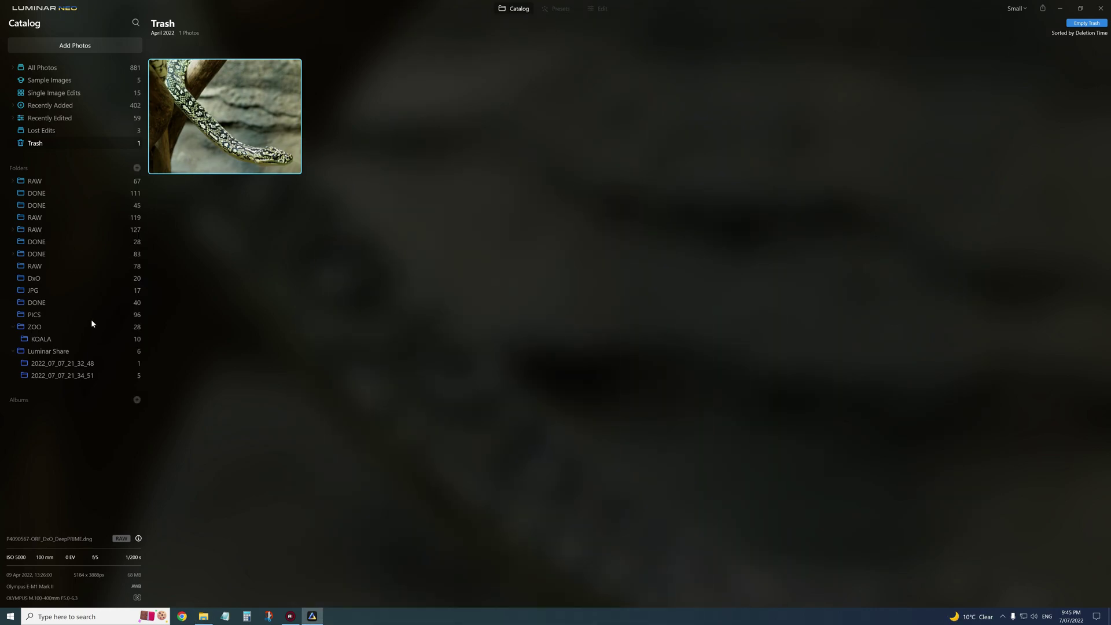
# Put the python photo back from Trash and reopen ZOO, which shows 29 photos again.
pyautogui.rightClick(207, 125)
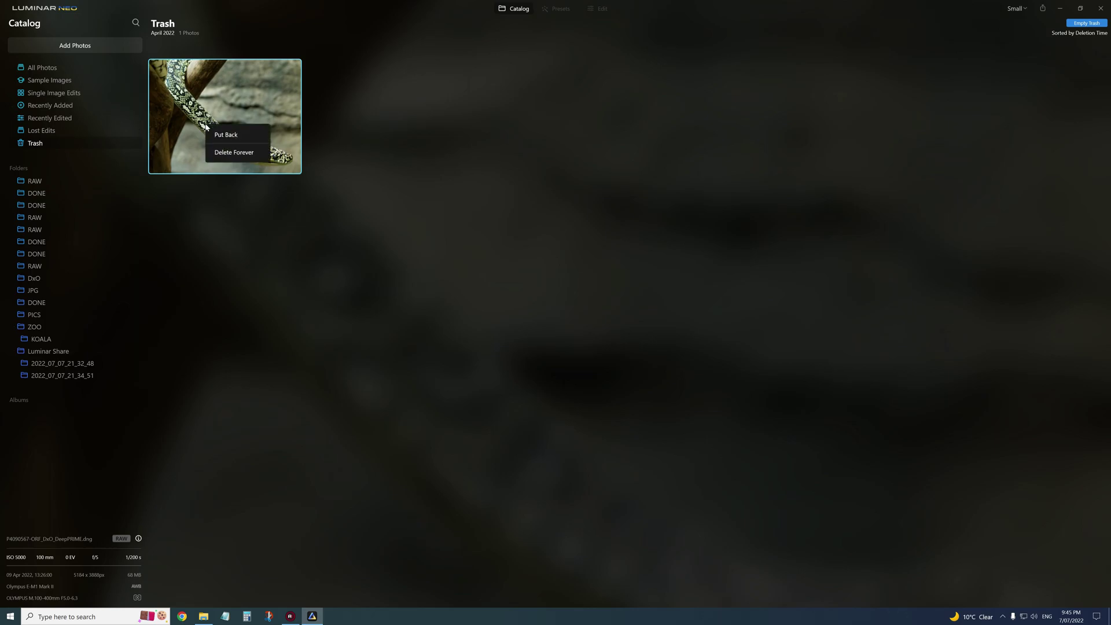
pyautogui.click(243, 134)
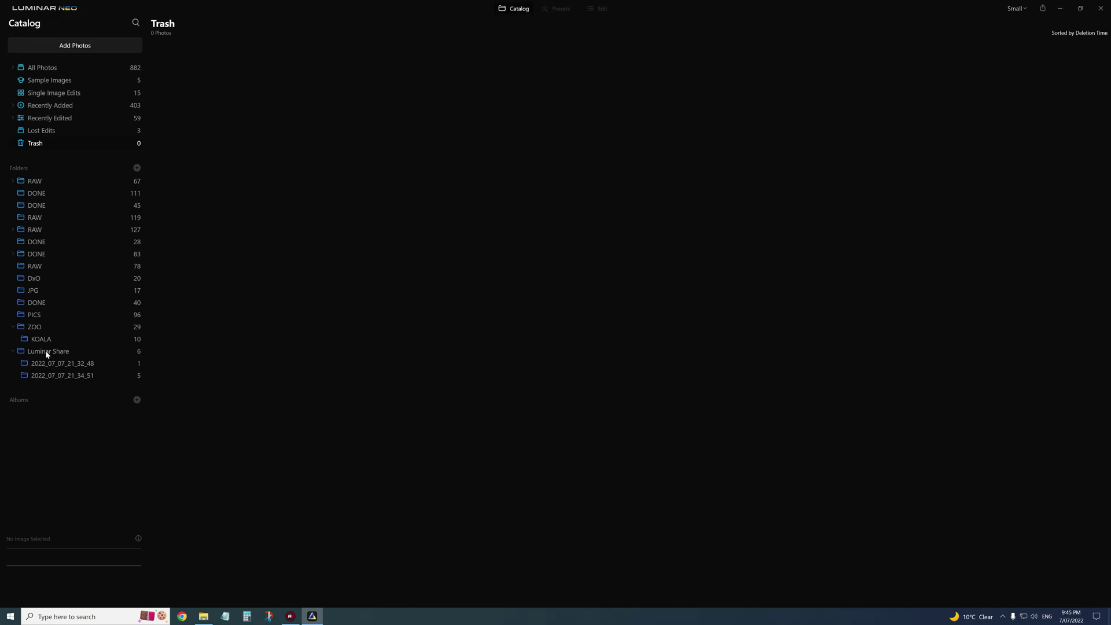
pyautogui.click(33, 326)
pyautogui.rightClick(242, 297)
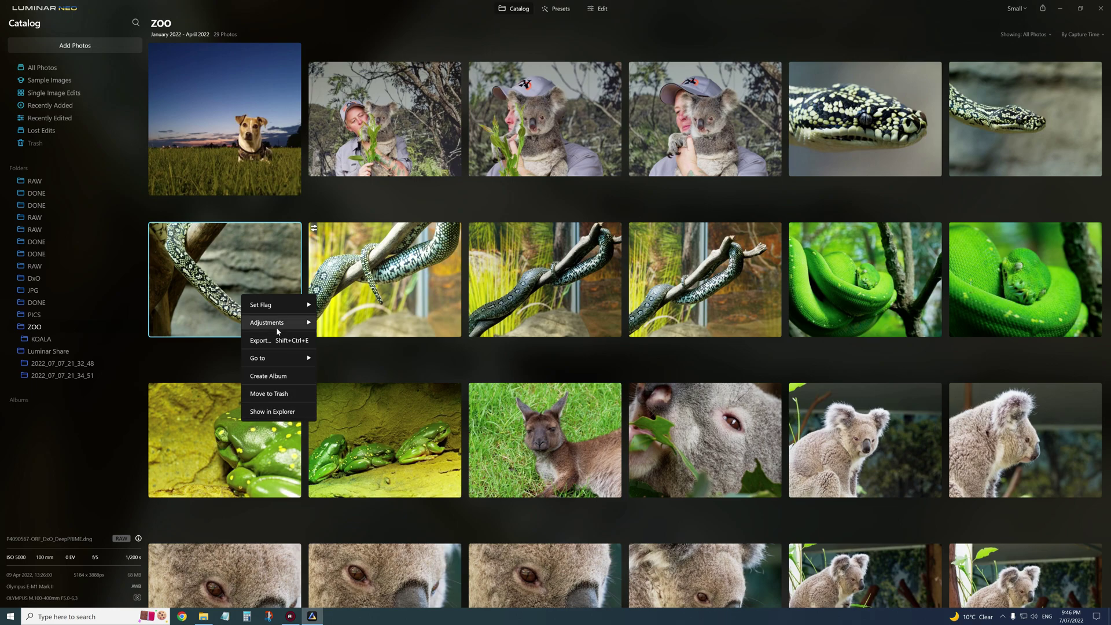
pyautogui.click(38, 327)
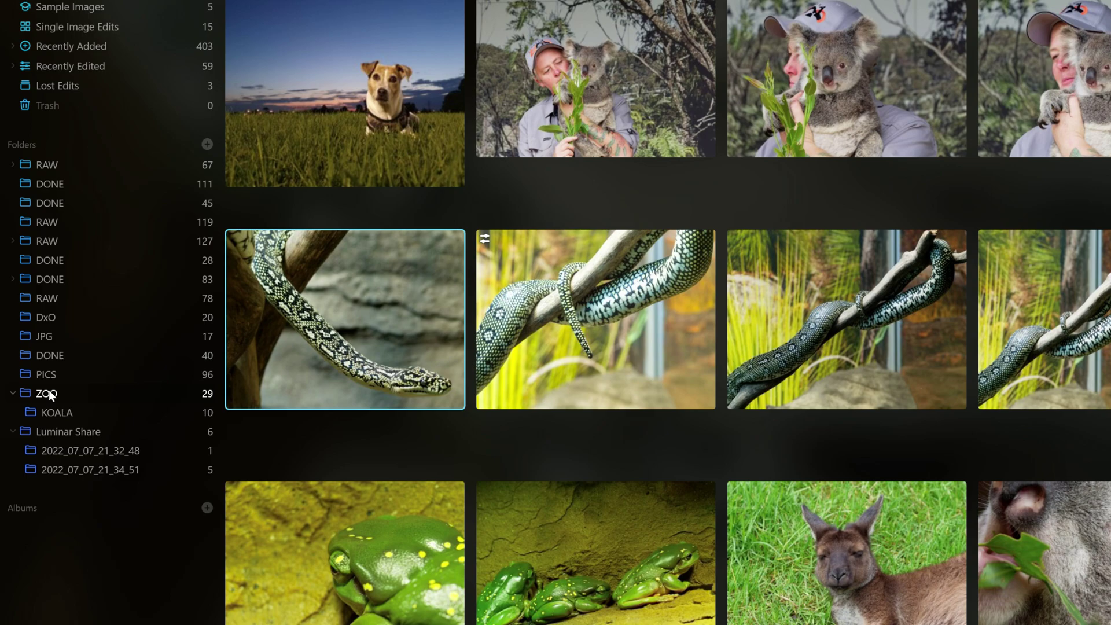
pyautogui.rightClick(51, 395)
pyautogui.click(111, 533)
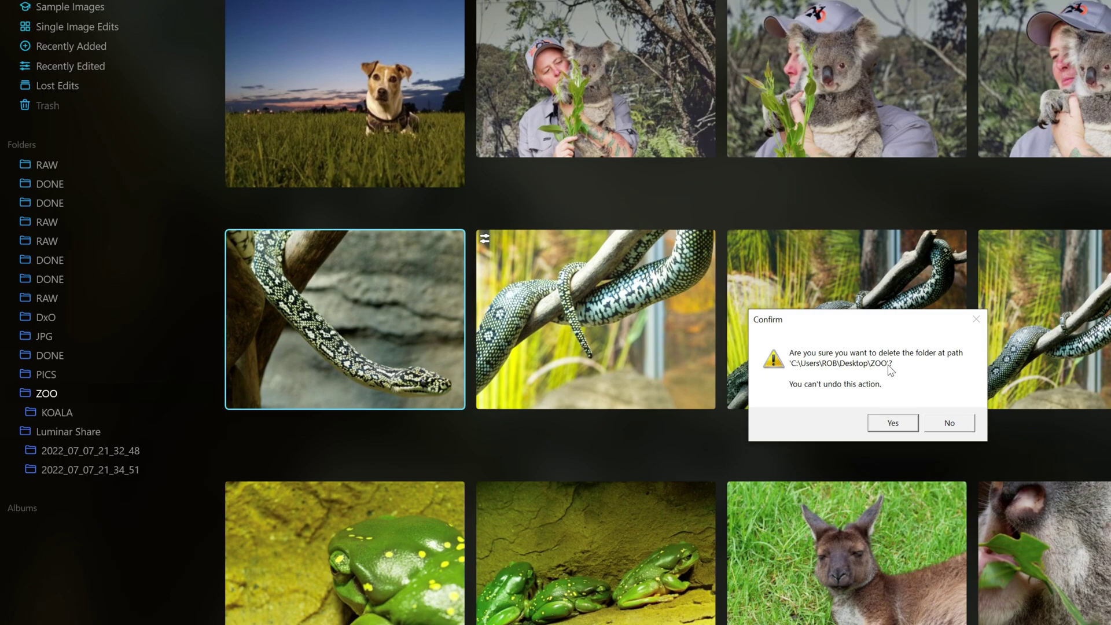
pyautogui.click(950, 424)
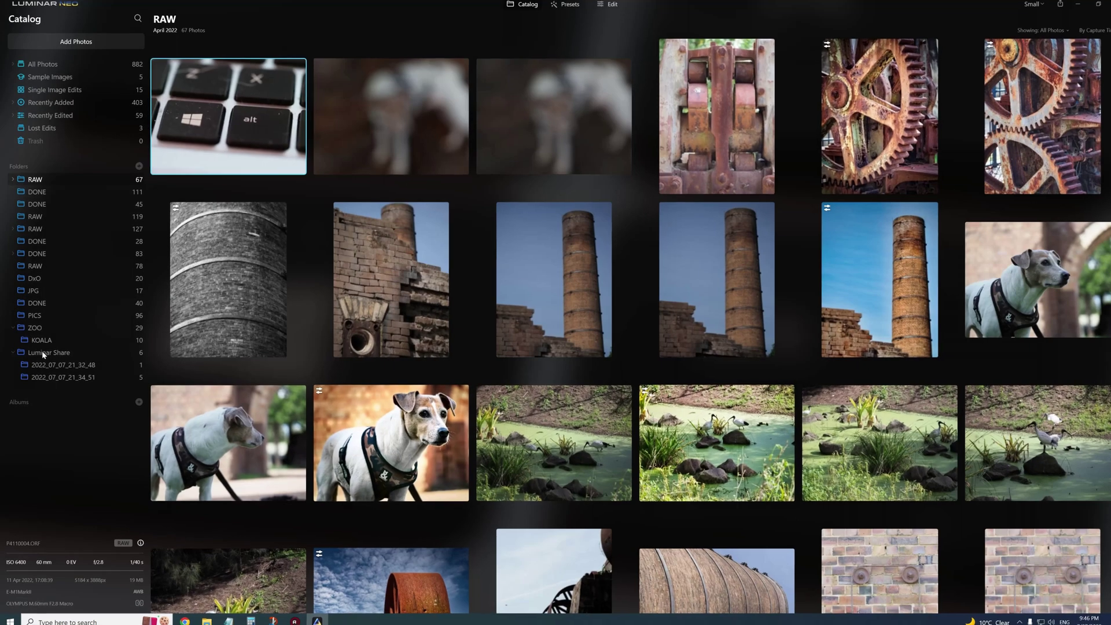
pyautogui.click(42, 352)
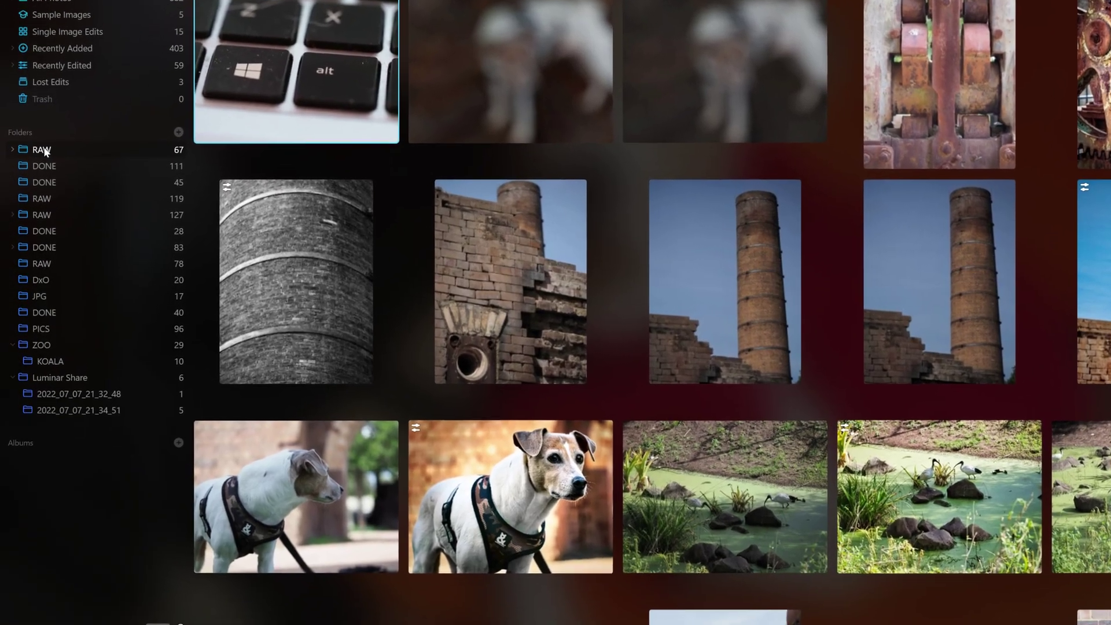
pyautogui.rightClick(46, 162)
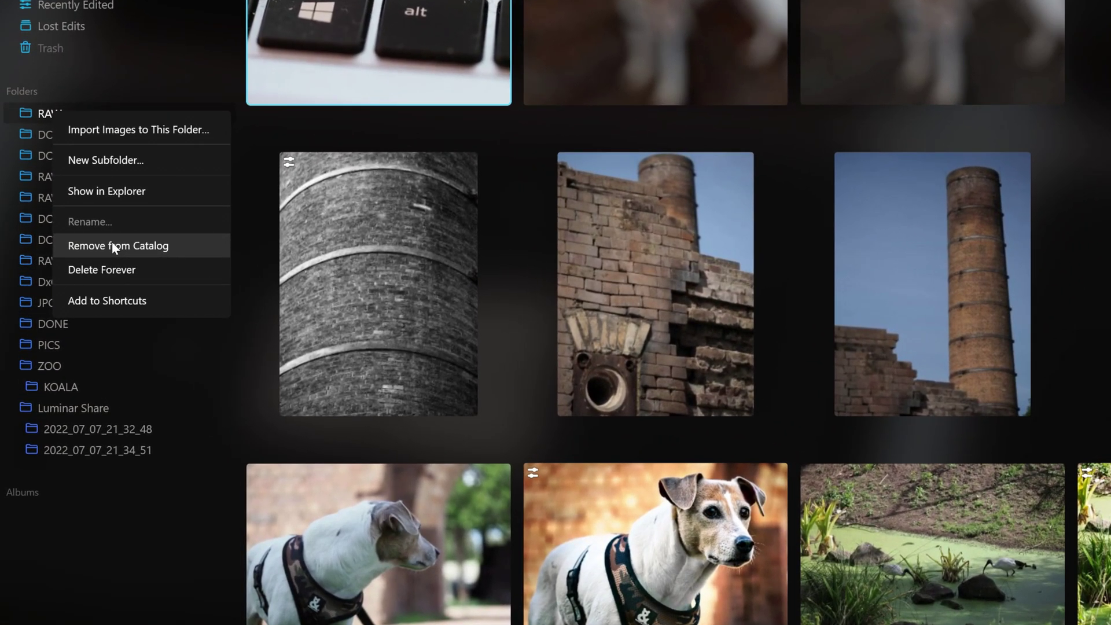
pyautogui.click(98, 250)
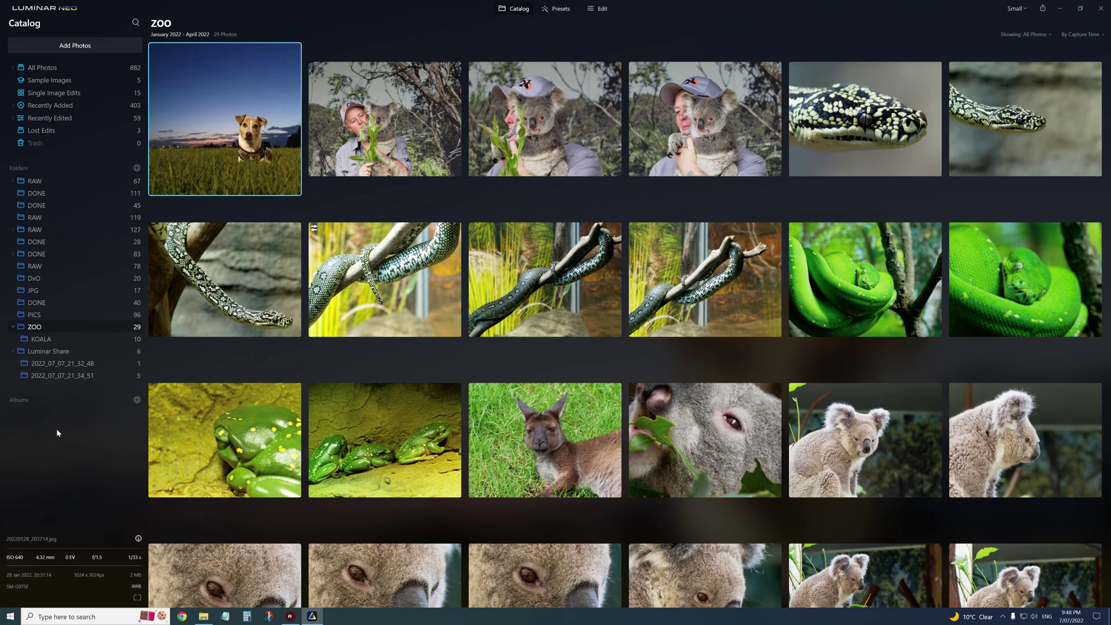
# Create a new album named 'Day at the Zoo'.
pyautogui.click(137, 400)
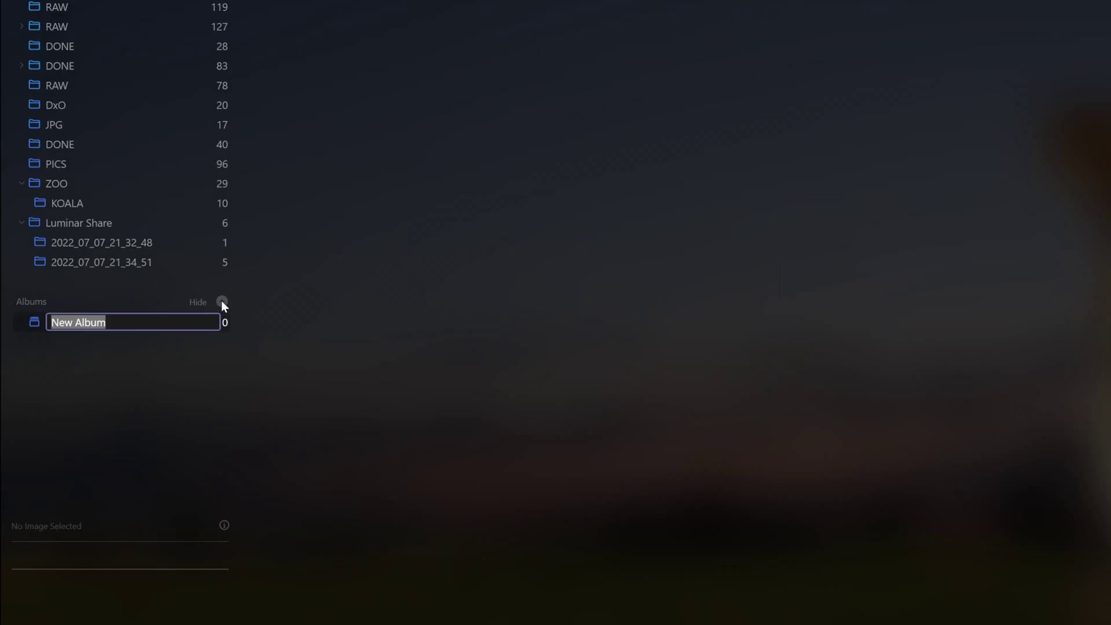
pyautogui.write('Day a')
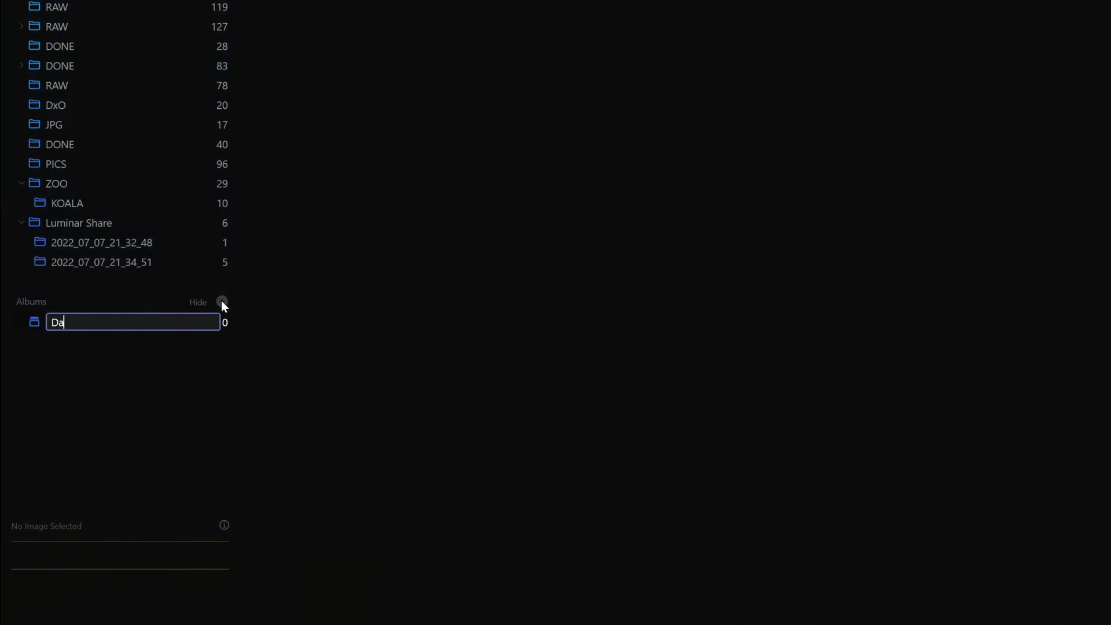
pyautogui.write('t the Zoo')
pyautogui.press('Return')
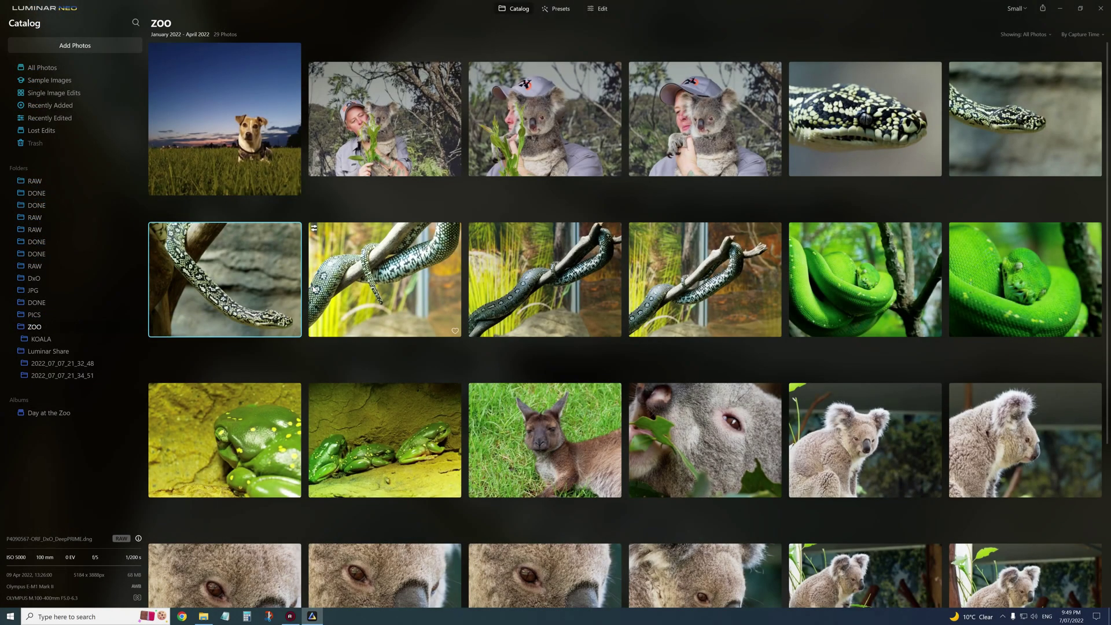
# Add all 29 ZOO photos to the Day at the Zoo album and open it.
pyautogui.hotkey('ctrl', 'a')
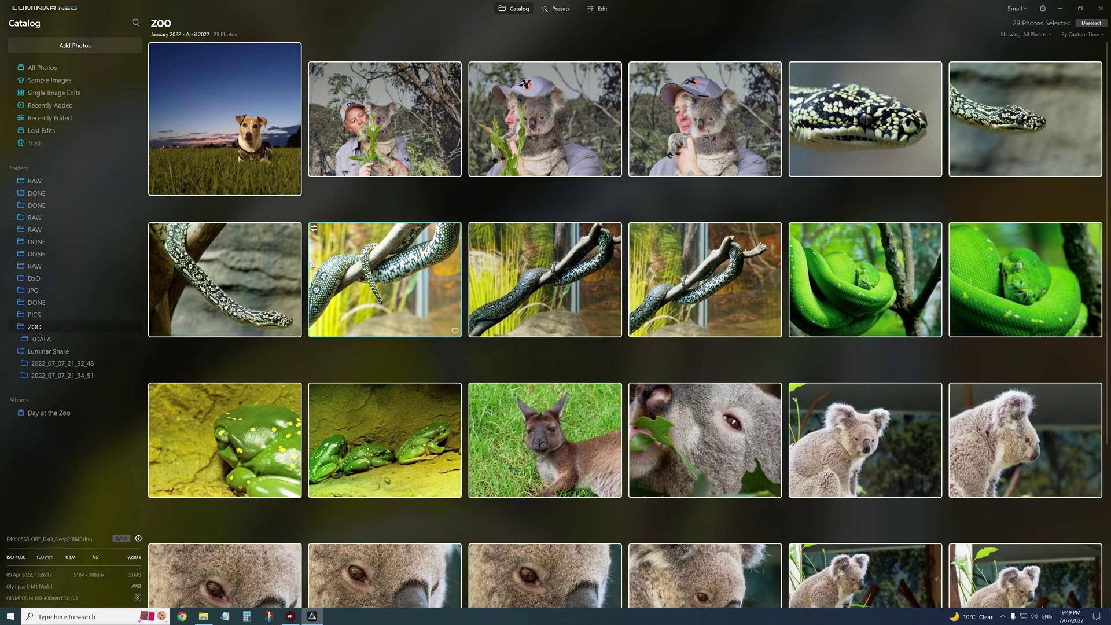
pyautogui.moveTo(186, 321); pyautogui.dragTo(58, 411)
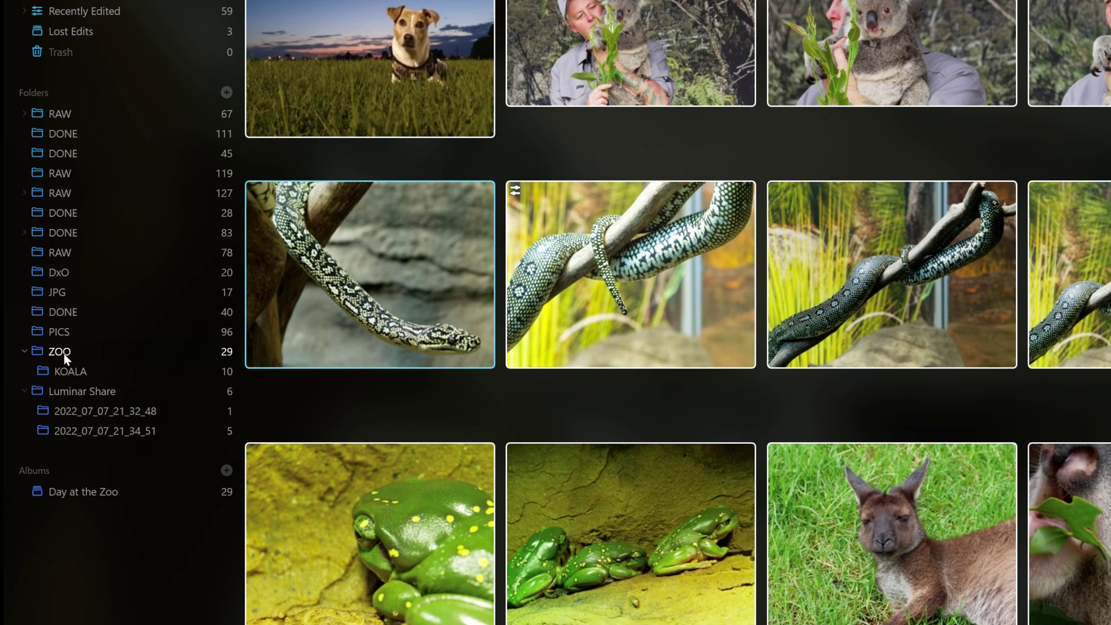
pyautogui.click(92, 492)
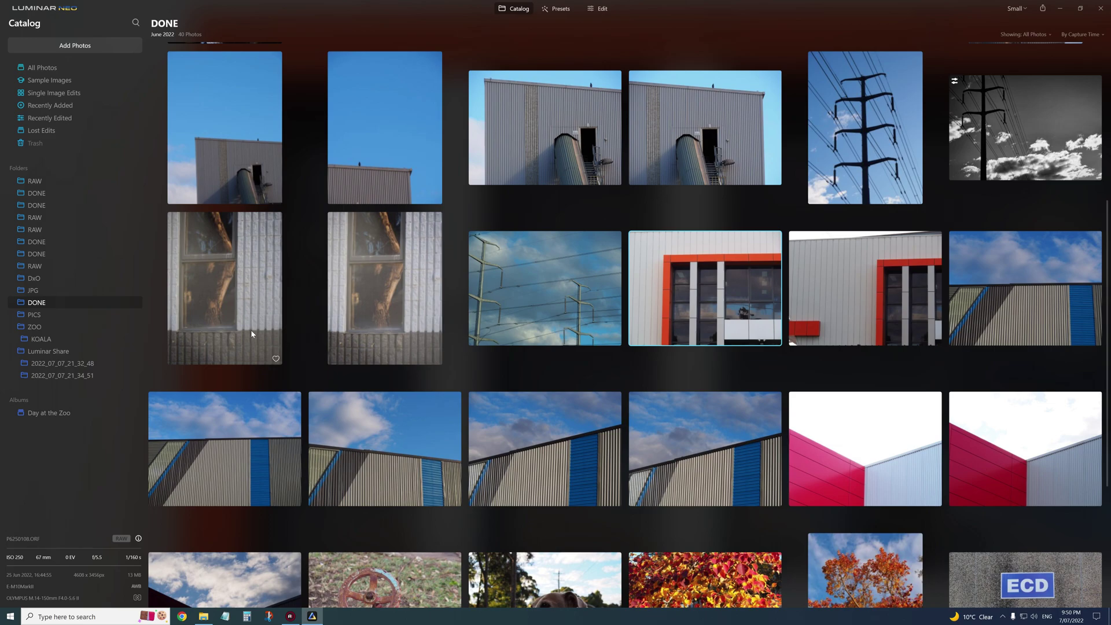
# Drag the autumn-leaves photo into Day at the Zoo, bringing it to 31 photos.
pyautogui.scroll(-3, 250, 333)
pyautogui.moveTo(705, 454); pyautogui.dragTo(49, 413)
pyautogui.click(49, 413)
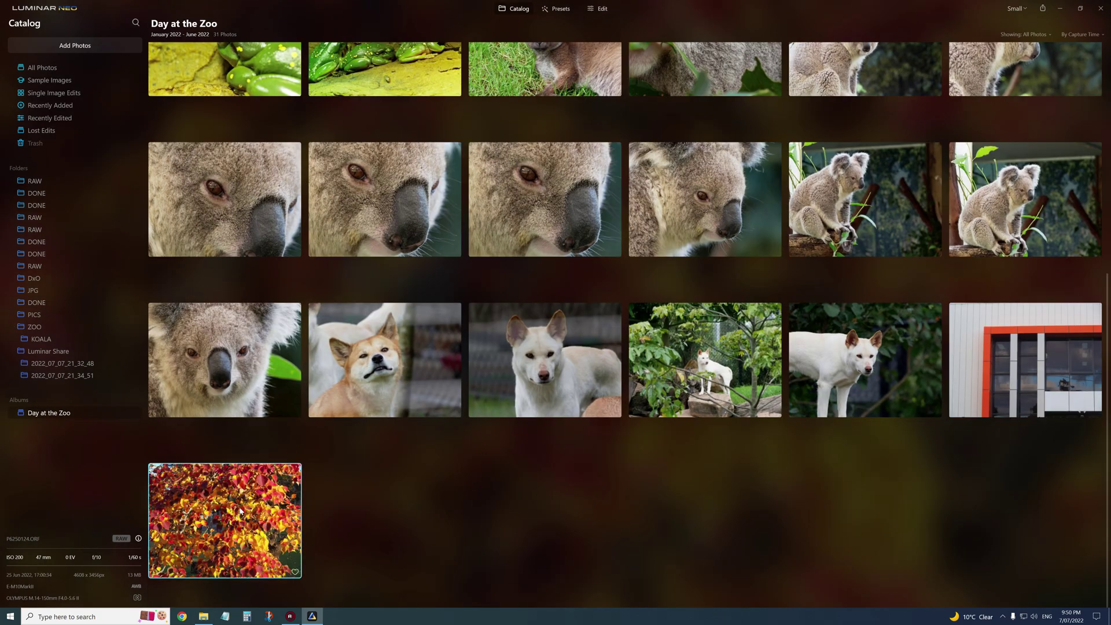
pyautogui.scroll(5, 388, 324)
pyautogui.scroll(-4, 398, 317)
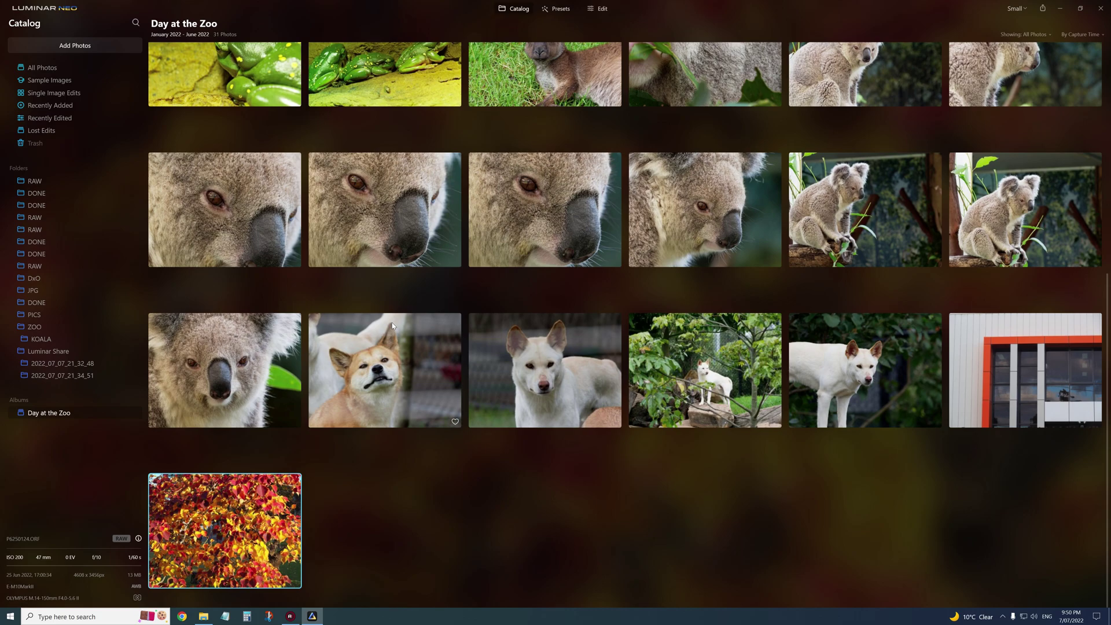
pyautogui.scroll(2, 392, 326)
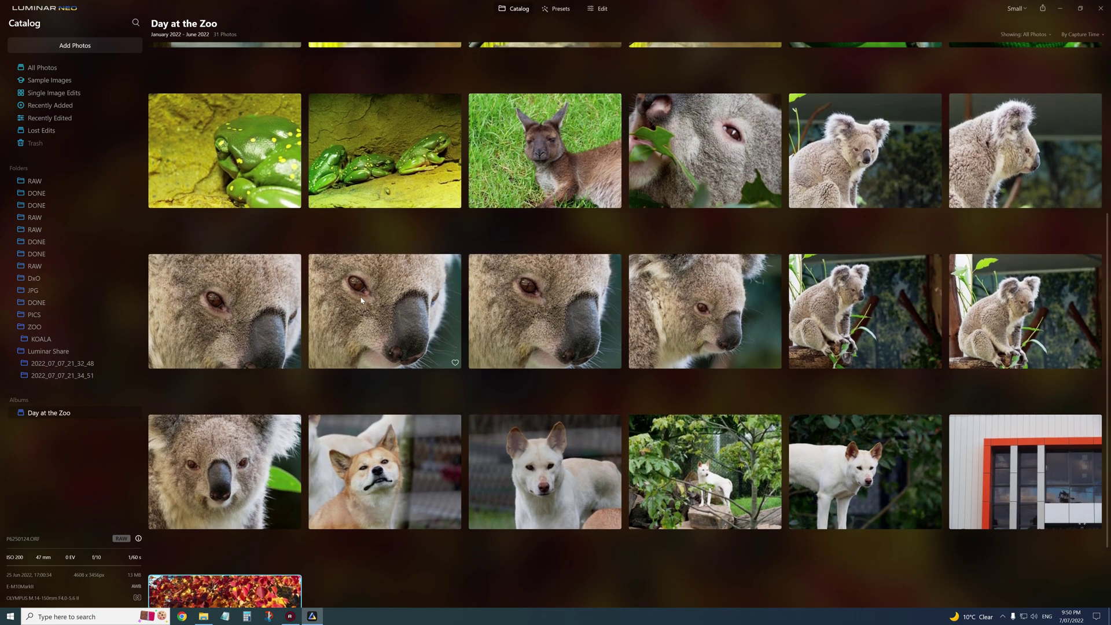
# Show All Photos, then open and dismiss the File > Install Plugins dialog.
pyautogui.click(42, 68)
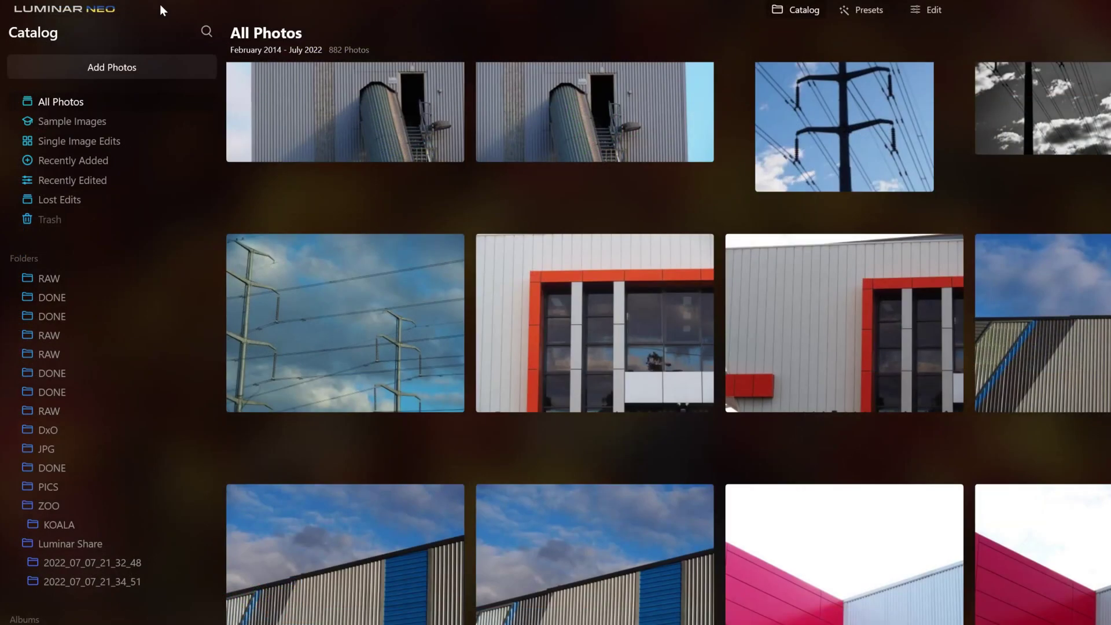
pyautogui.click(52, 8)
pyautogui.moveTo(54, 33)
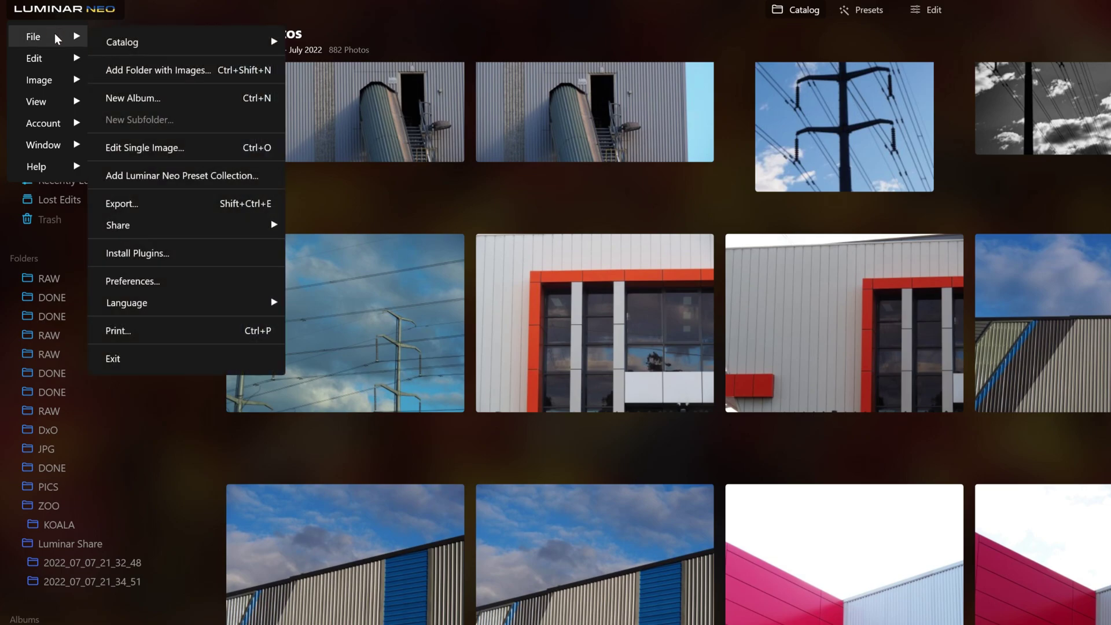
pyautogui.click(156, 255)
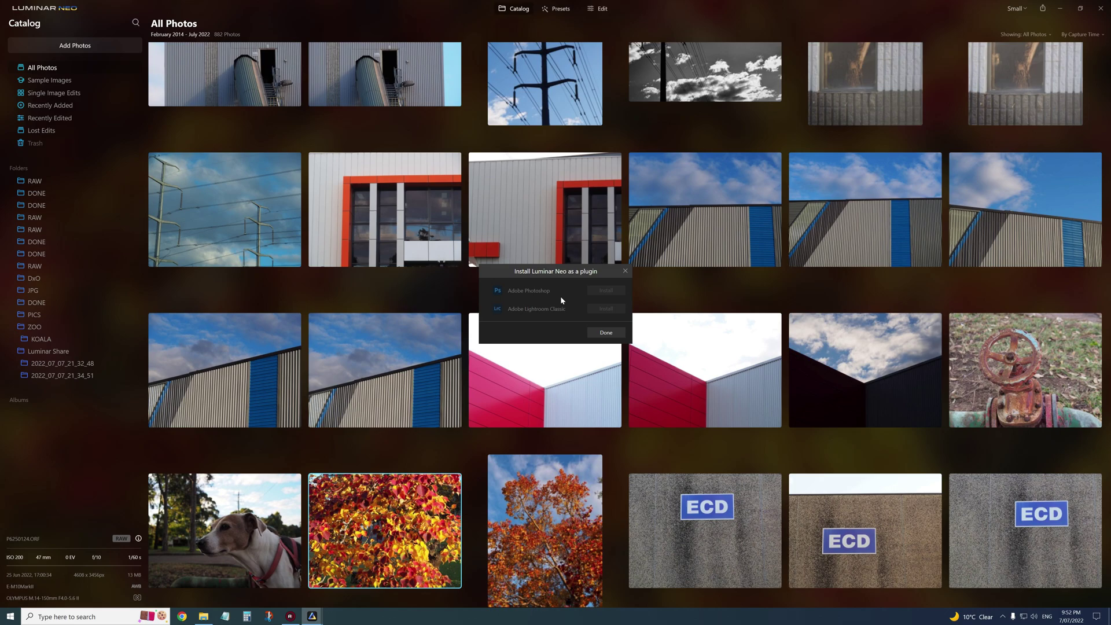
pyautogui.click(604, 332)
# Start File > Add Preset Collection and cancel it.
pyautogui.click(44, 8)
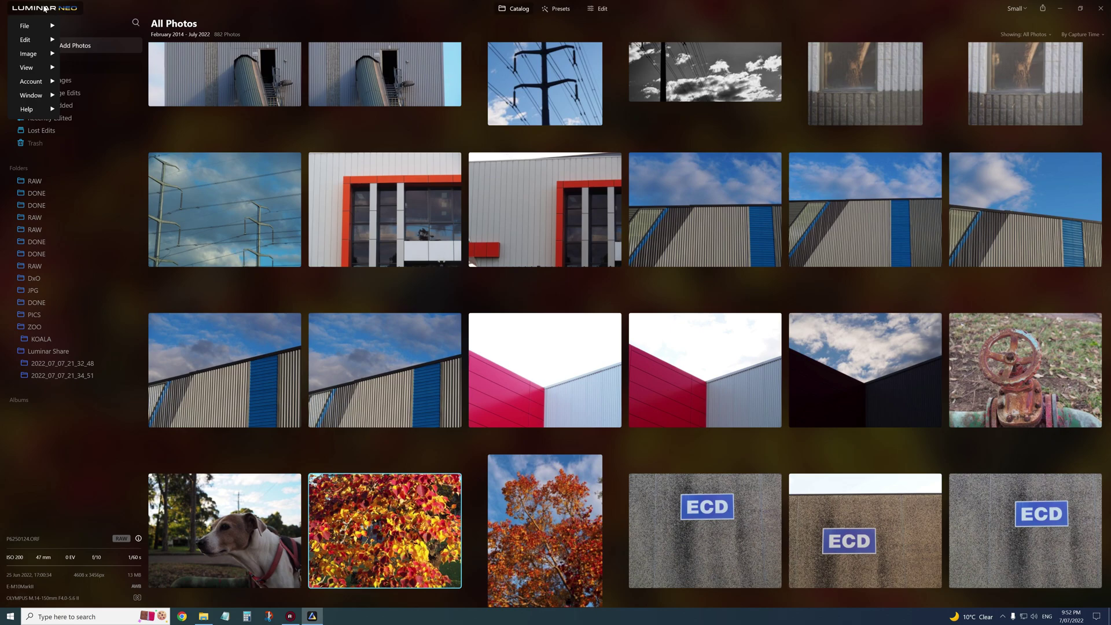
pyautogui.moveTo(35, 25)
pyautogui.click(110, 115)
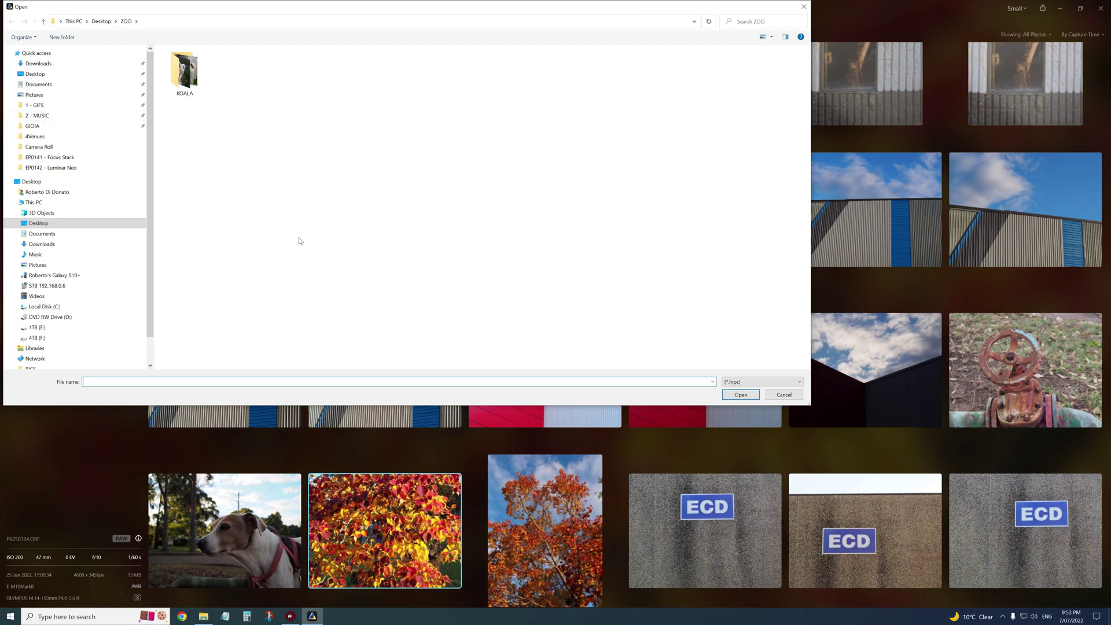
pyautogui.click(804, 7)
# Browse the Presets view for the autumn-leaves photo, then open File > Export.
pyautogui.click(559, 9)
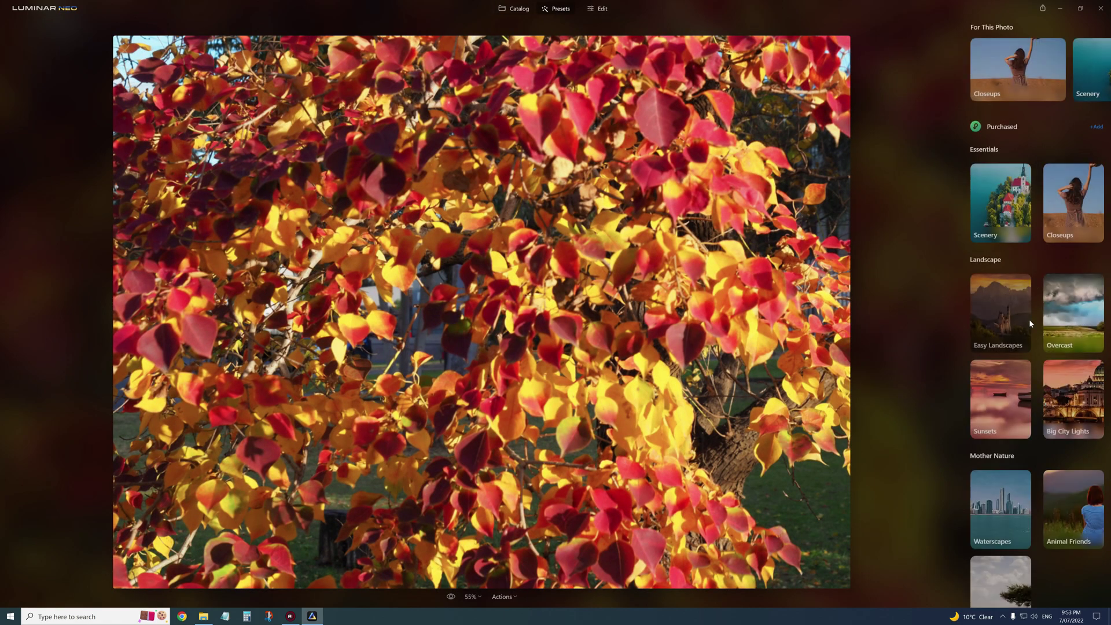
pyautogui.scroll(-10, 1029, 318)
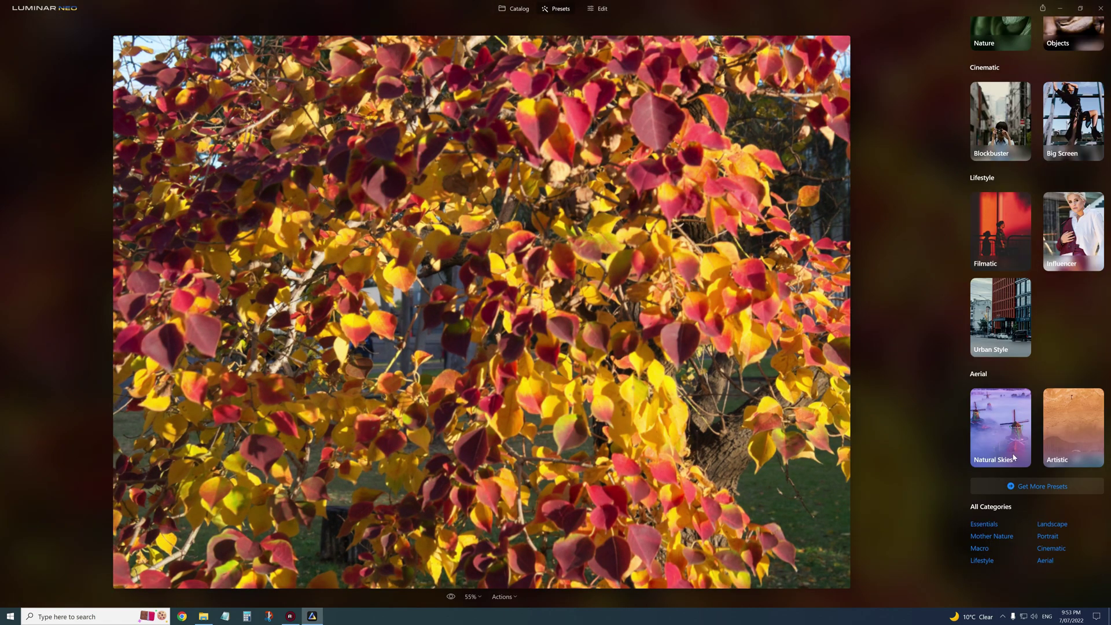
pyautogui.click(35, 7)
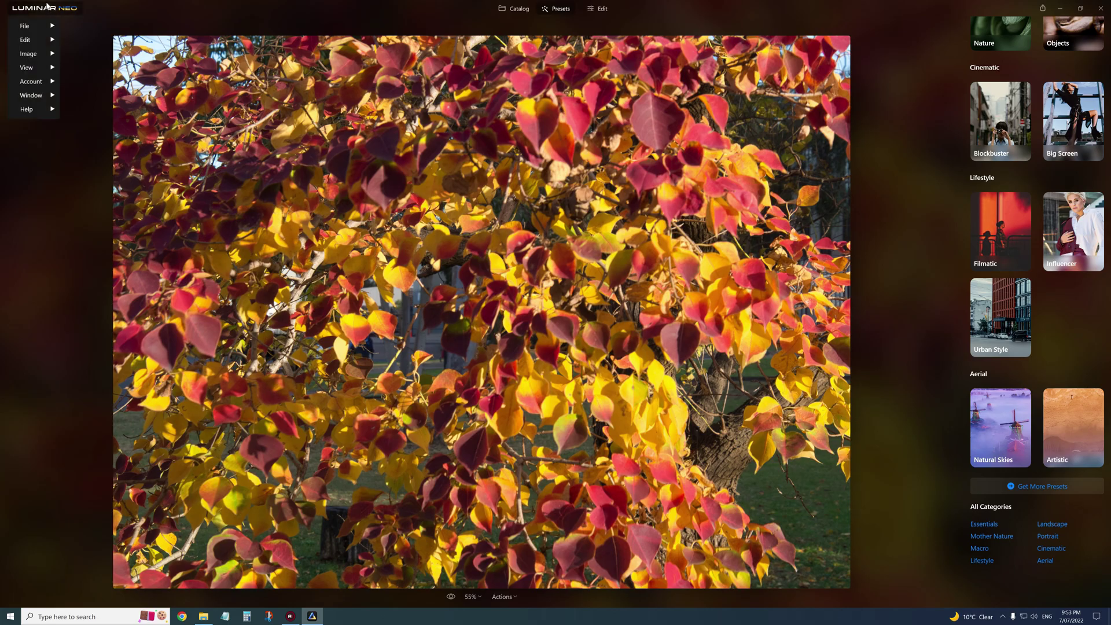
pyautogui.moveTo(26, 26)
pyautogui.click(124, 133)
# Review the export format list for P6250124 and keep JPEG.
pyautogui.click(574, 257)
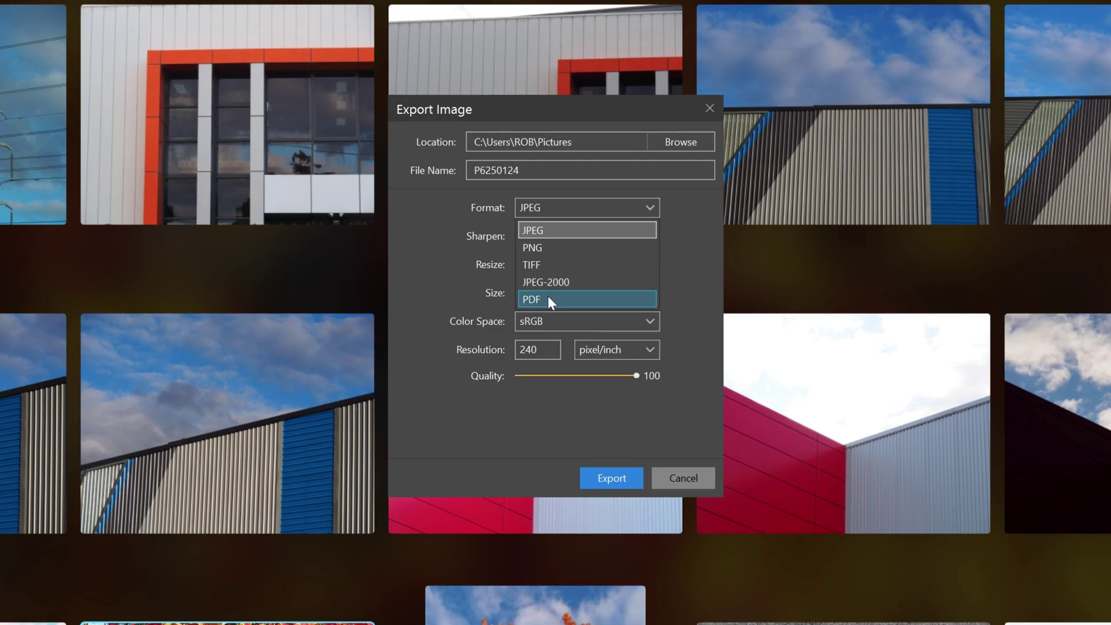
pyautogui.click(690, 477)
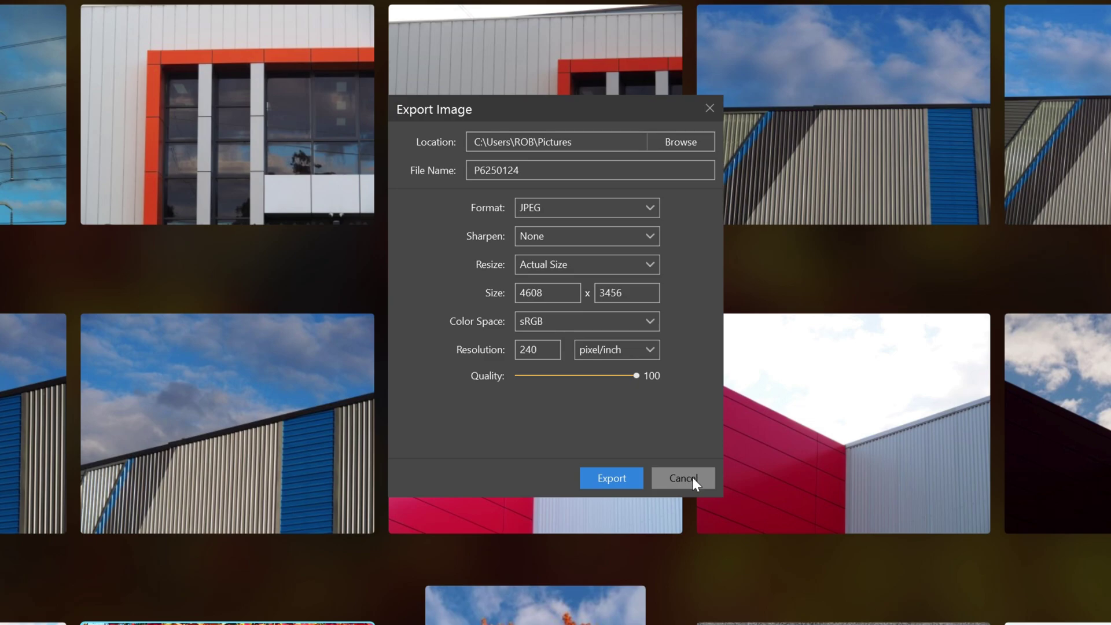